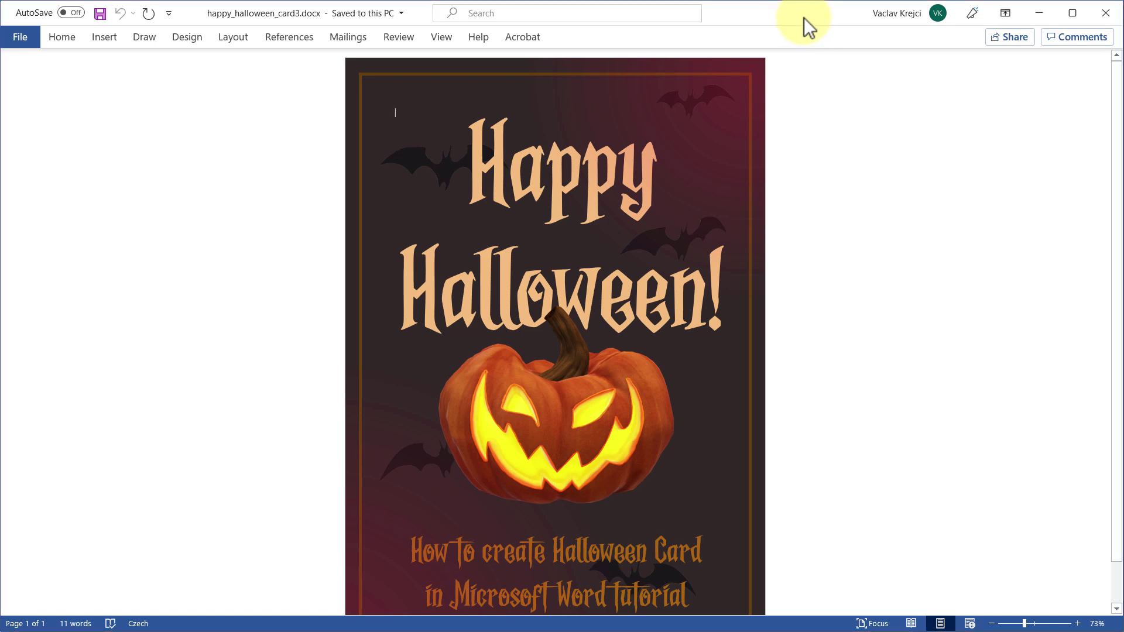
pyautogui.click(846, 234)
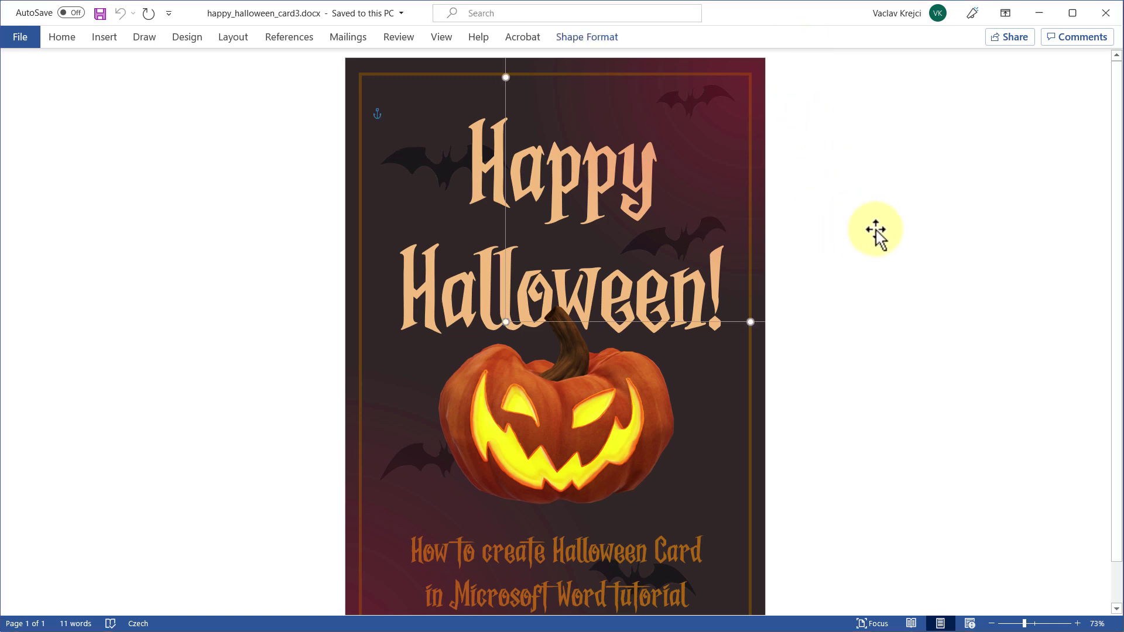
pyautogui.click(874, 395)
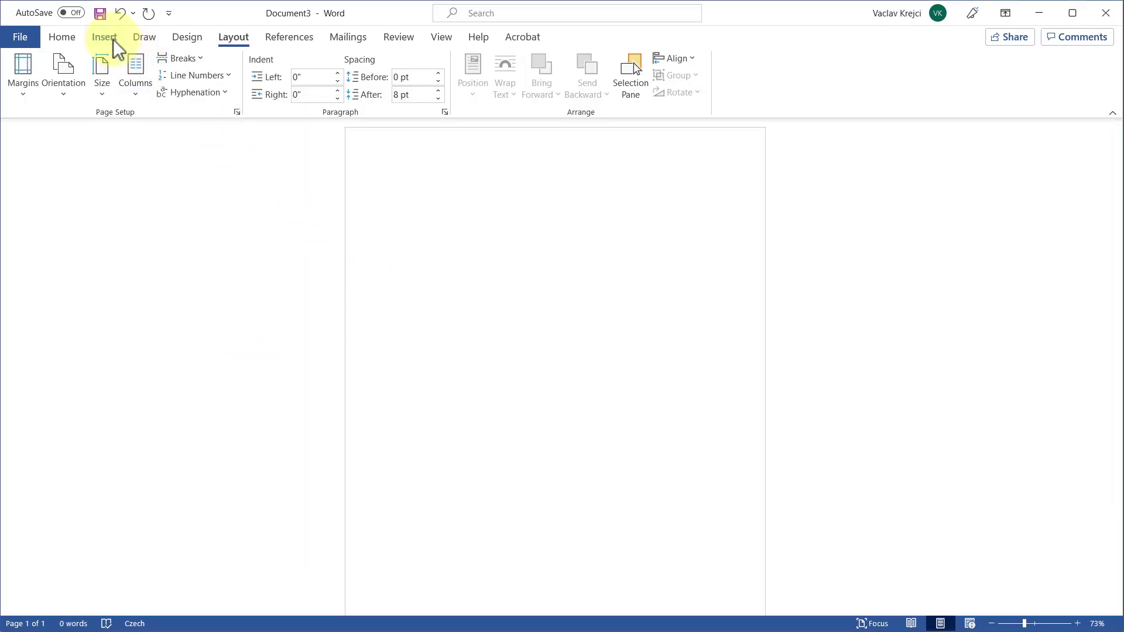
# Step: Change the blank document's page orientation to landscape
pyautogui.click(105, 37)
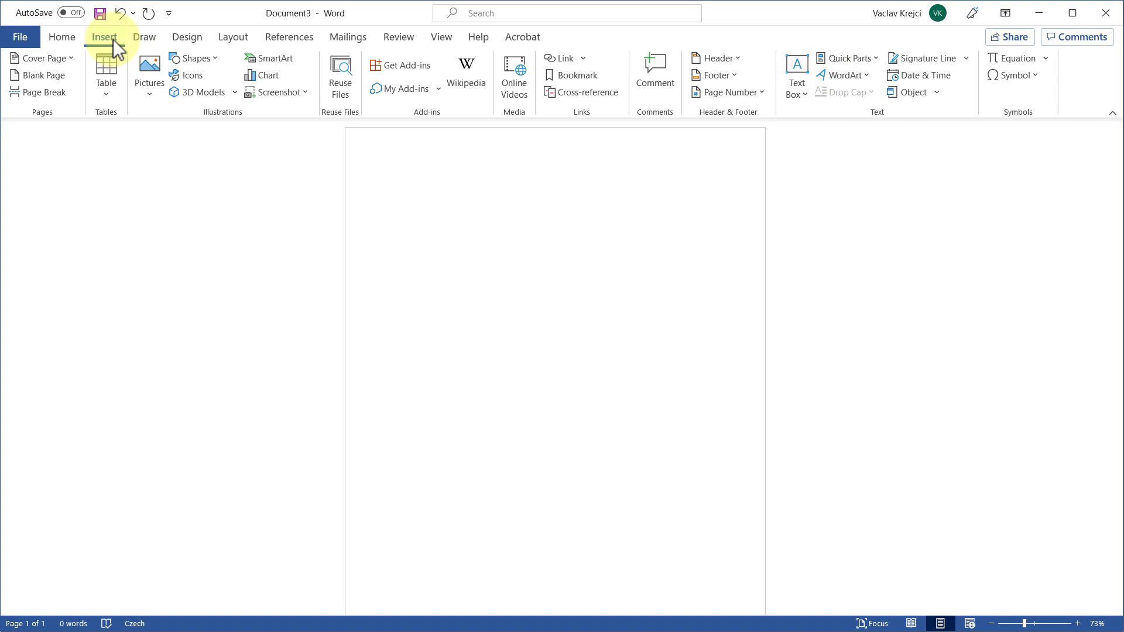
pyautogui.click(228, 38)
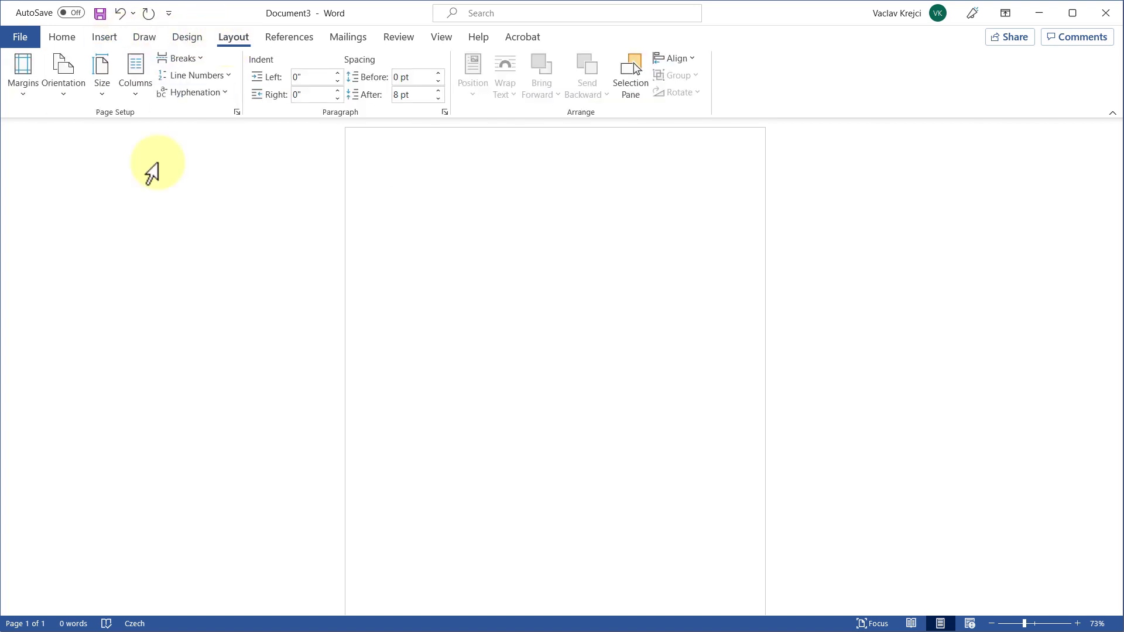
pyautogui.click(69, 85)
pyautogui.click(68, 159)
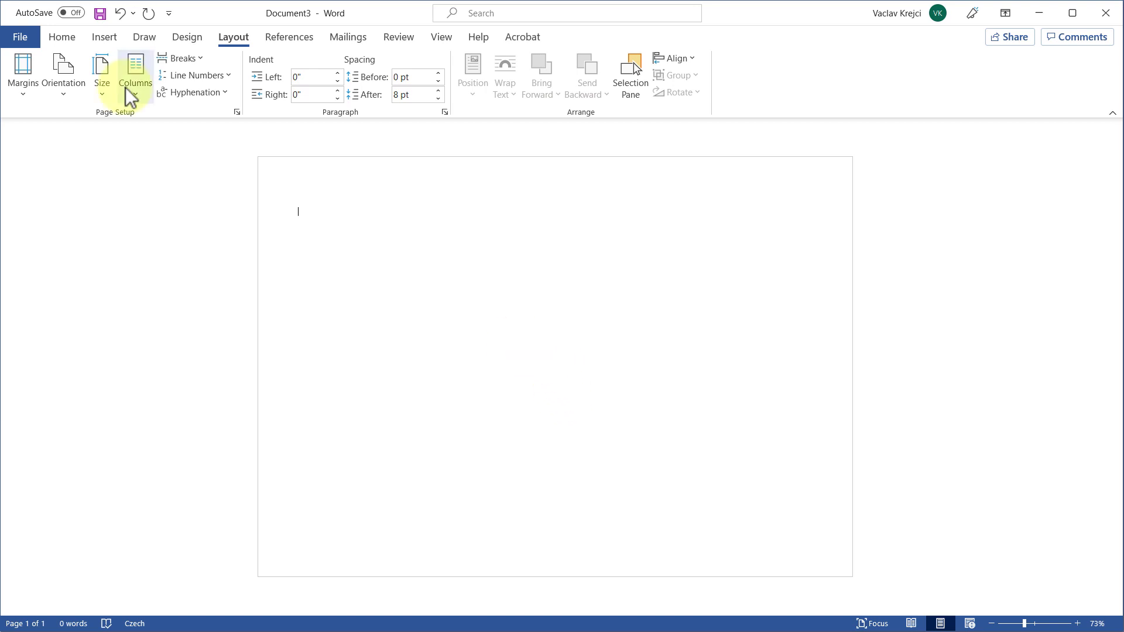
# Step: Search the stock 3D models for "halloween" and select the orange pumpkin with the glowing carved face
pyautogui.click(102, 40)
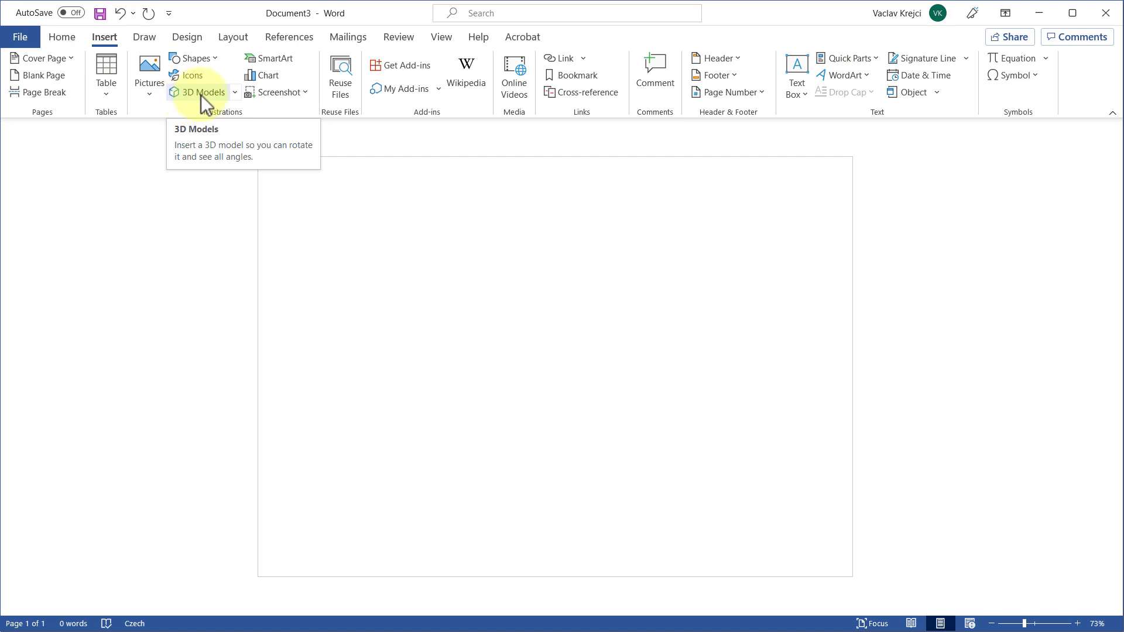
pyautogui.click(234, 92)
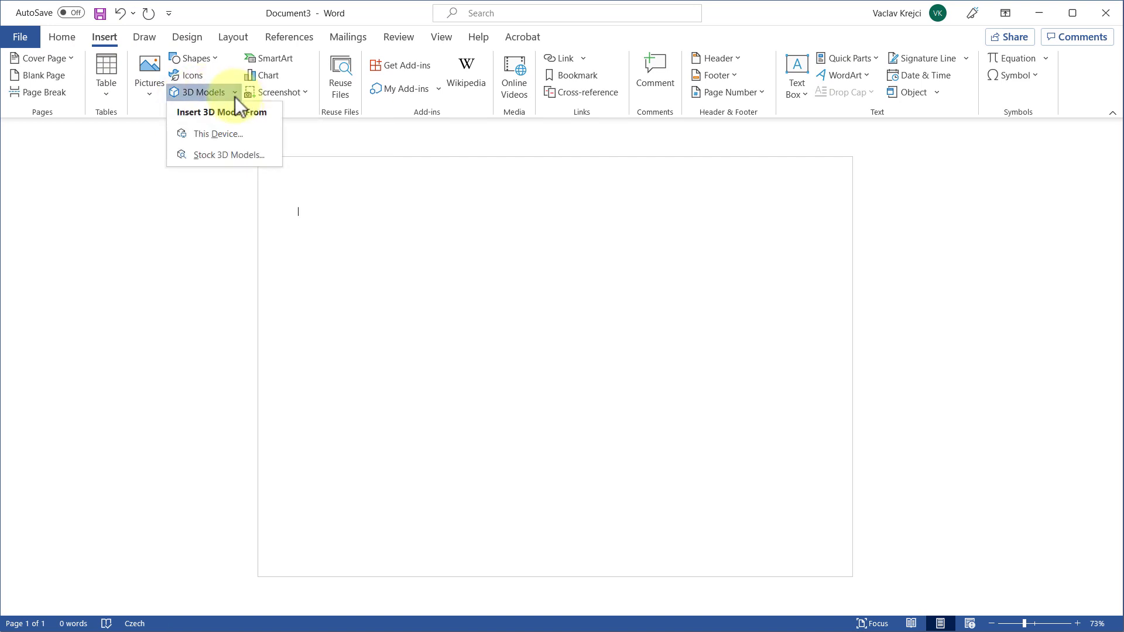
pyautogui.click(210, 156)
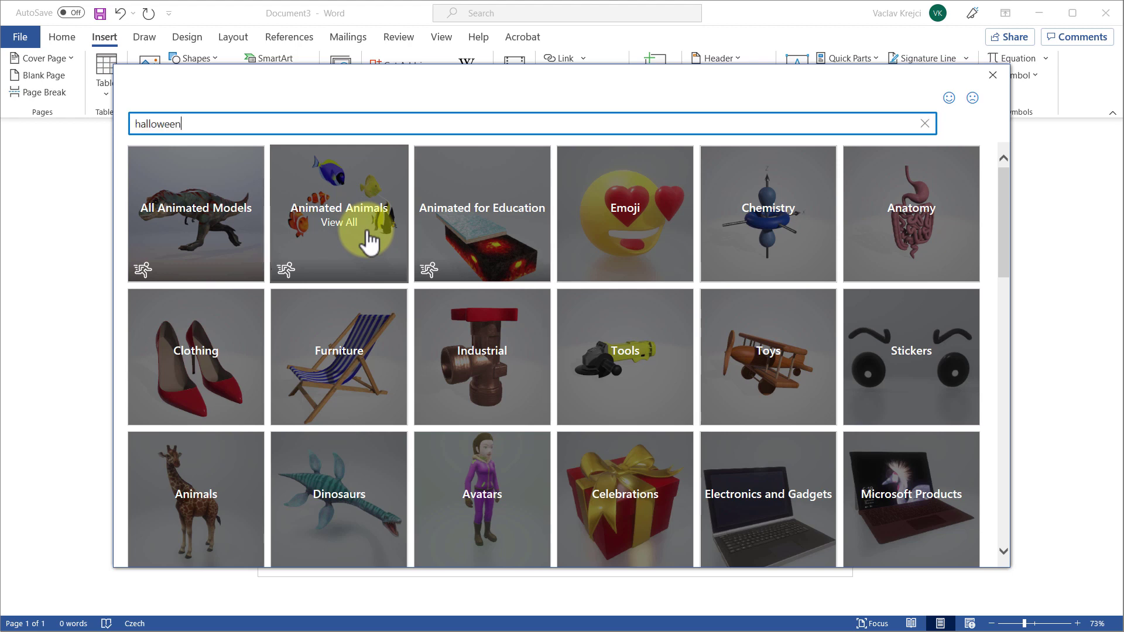
pyautogui.press('Return')
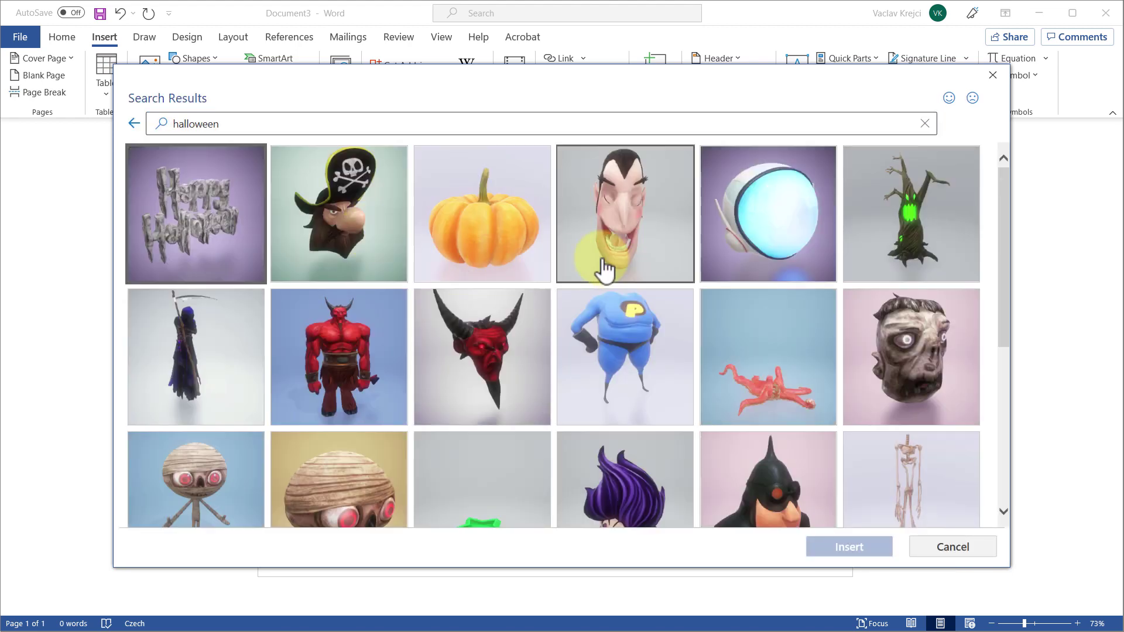
pyautogui.moveTo(1009, 230); pyautogui.dragTo(1001, 464)
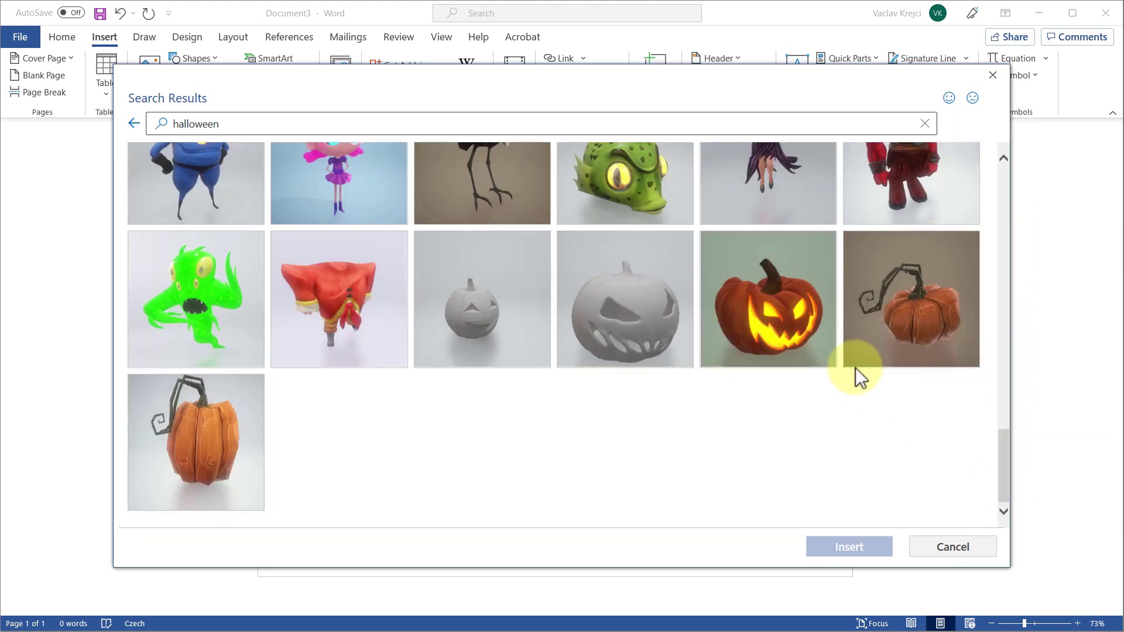
pyautogui.click(754, 319)
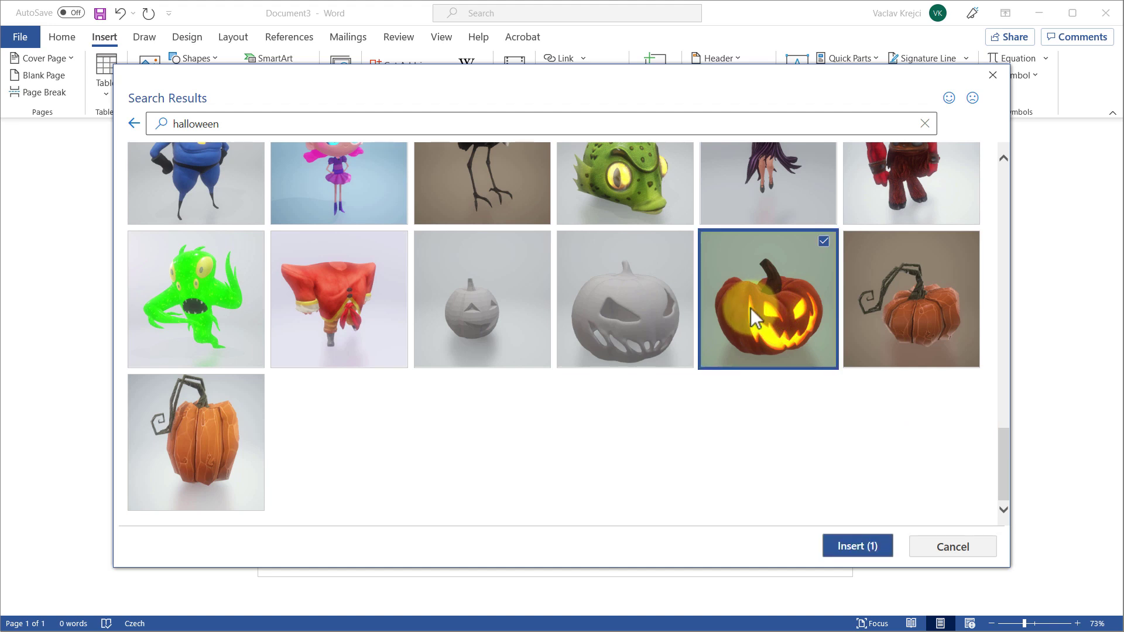
pyautogui.click(632, 316)
pyautogui.click(515, 310)
pyautogui.click(326, 314)
pyautogui.click(177, 316)
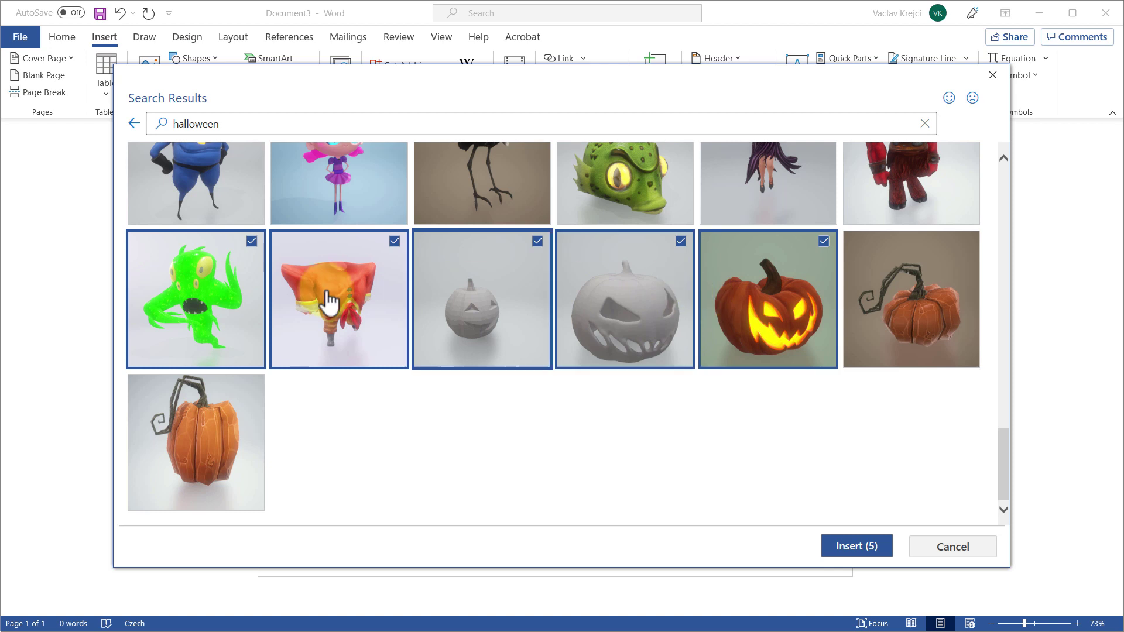
pyautogui.click(187, 307)
pyautogui.click(306, 319)
pyautogui.click(455, 316)
pyautogui.click(628, 328)
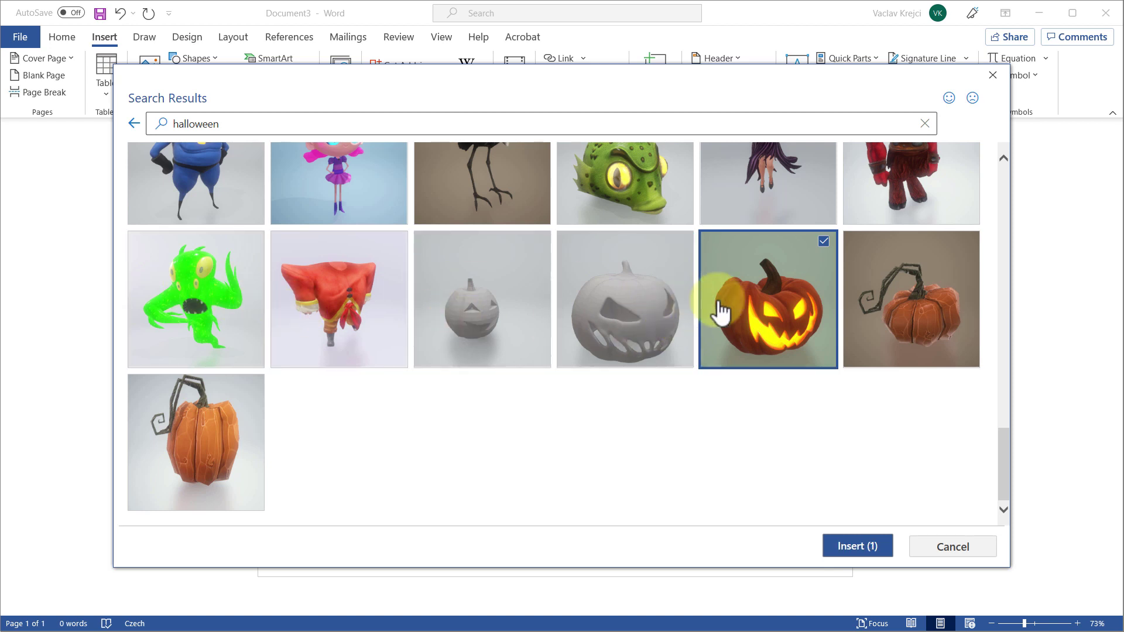
# Step: Insert the selected glowing pumpkin model into the document and enlarge it to about 3.56" high by 4.25" wide
pyautogui.click(832, 266)
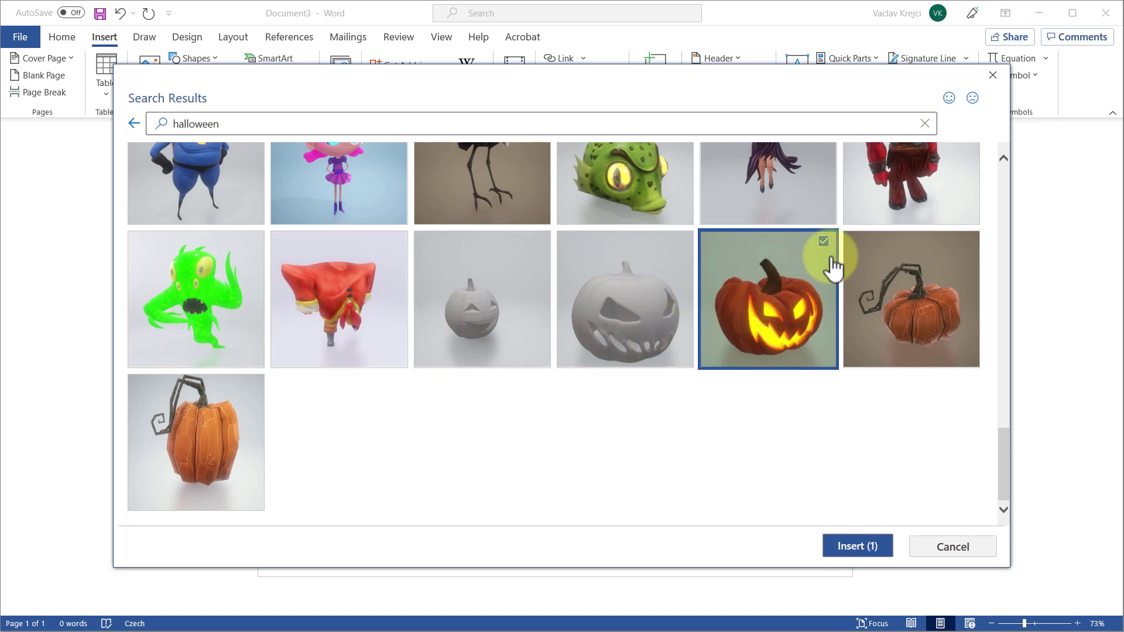
pyautogui.click(851, 547)
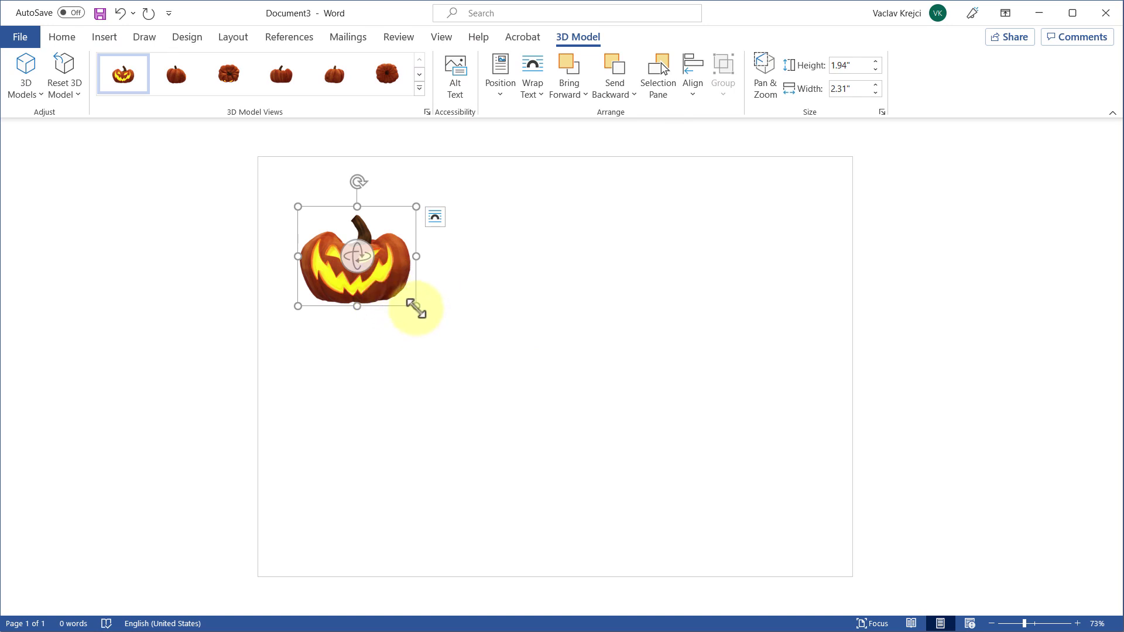
pyautogui.moveTo(416, 306); pyautogui.dragTo(514, 389)
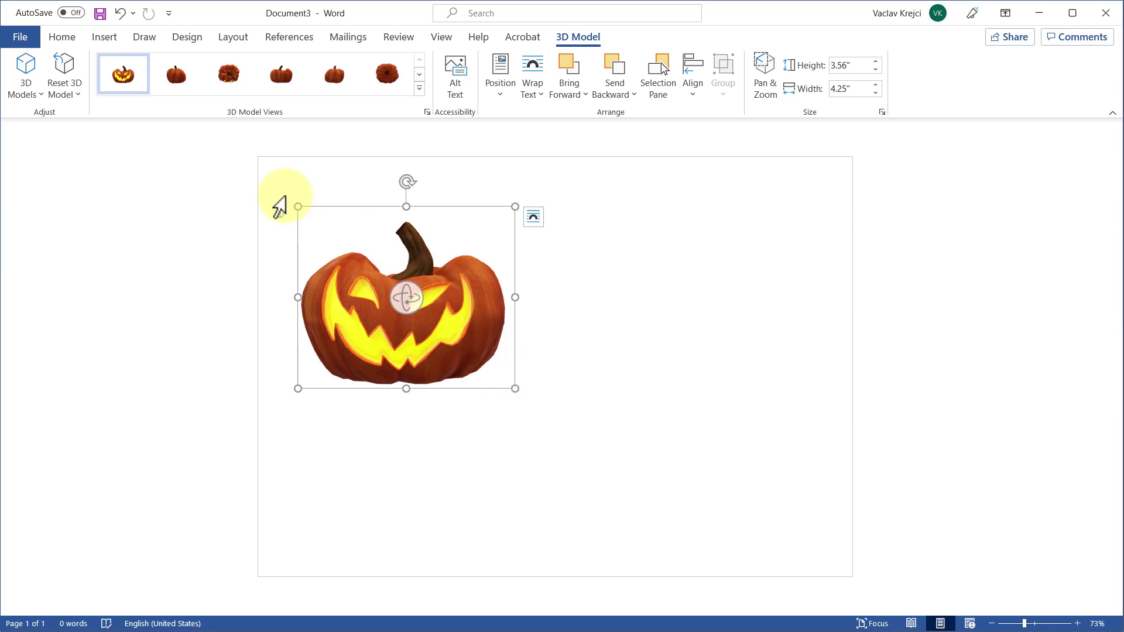
# Step: Move the pumpkin model to the middle of the page and enlarge it further
pyautogui.click(419, 92)
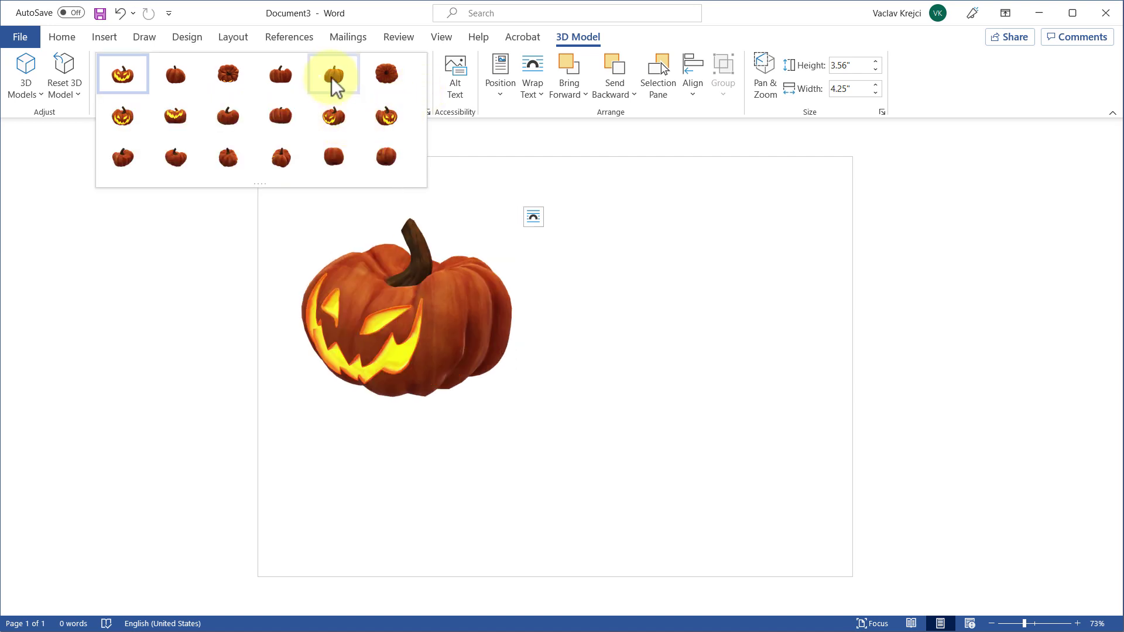
pyautogui.click(427, 342)
pyautogui.moveTo(404, 297); pyautogui.dragTo(531, 369)
pyautogui.moveTo(613, 433); pyautogui.dragTo(672, 464)
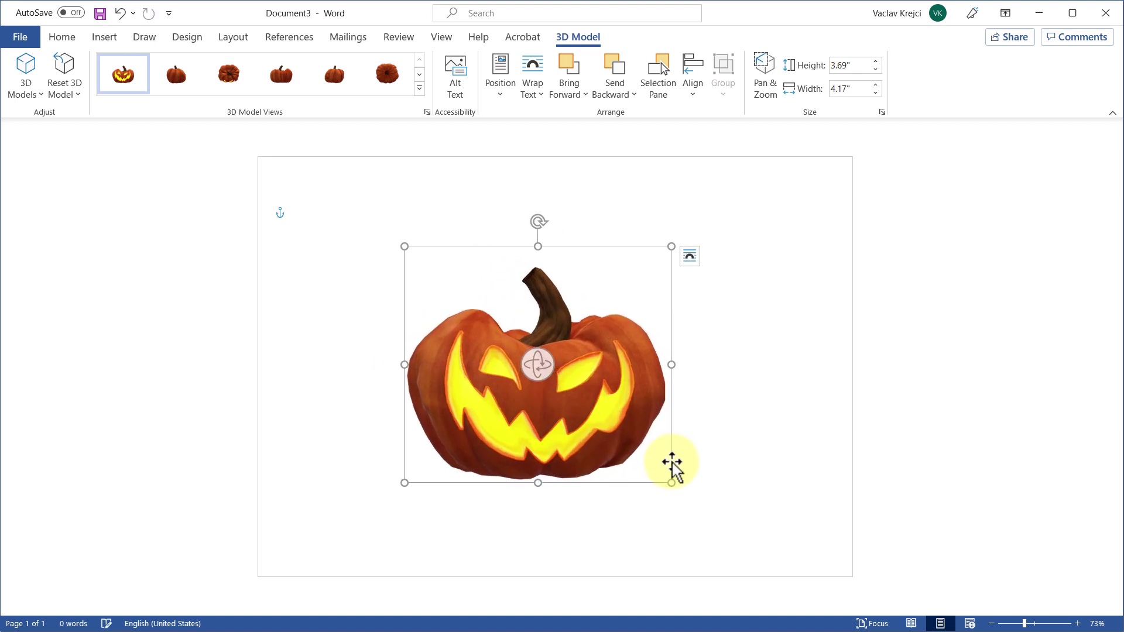
# Step: Apply the Orange theme color set to the document and set the page color to the darkest shade of the brown accent
pyautogui.click(178, 39)
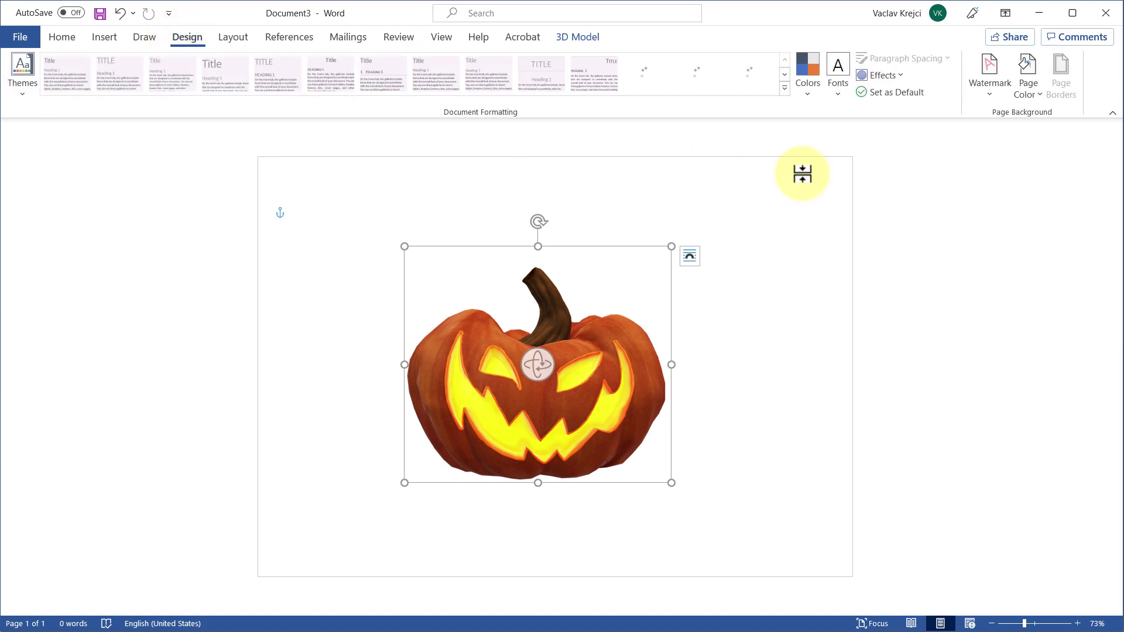
pyautogui.click(808, 88)
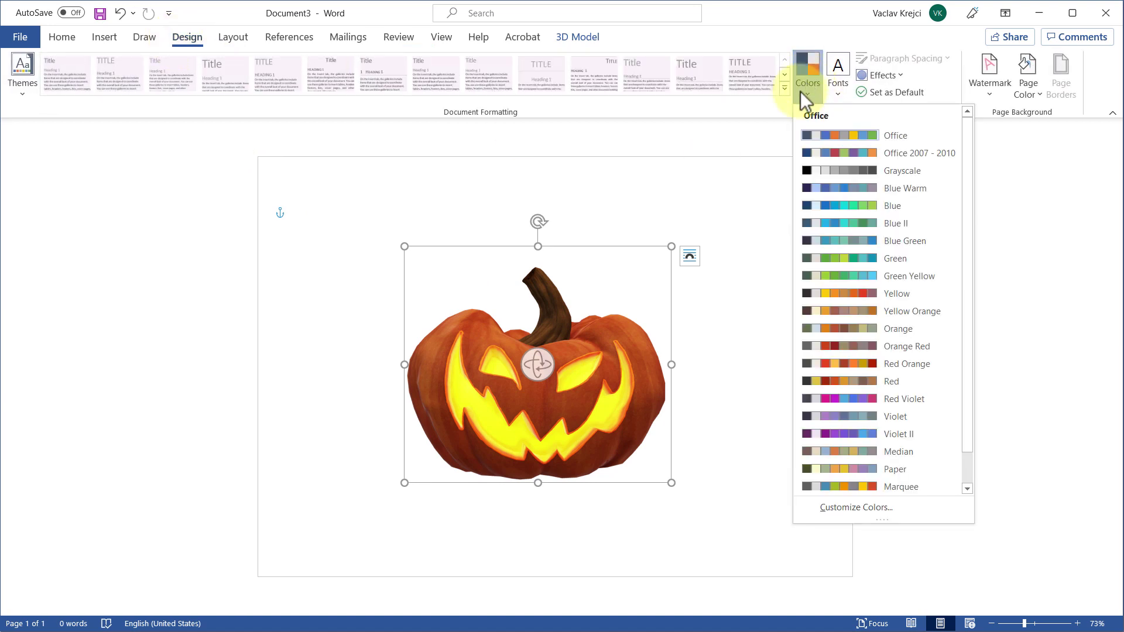
pyautogui.click(895, 328)
pyautogui.click(569, 397)
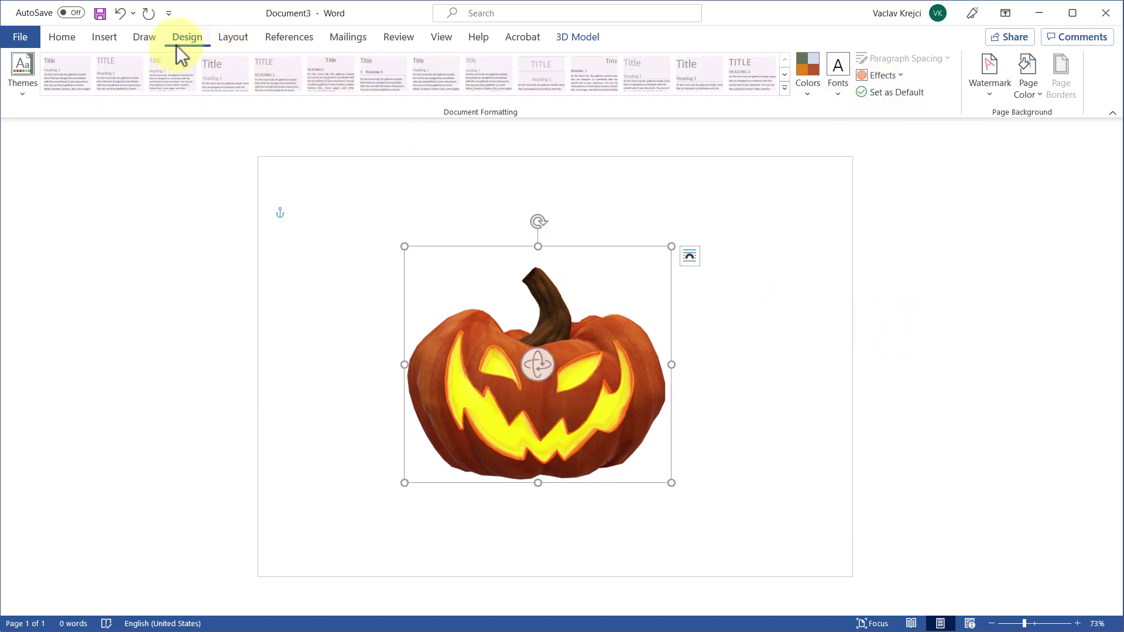
pyautogui.click(1021, 83)
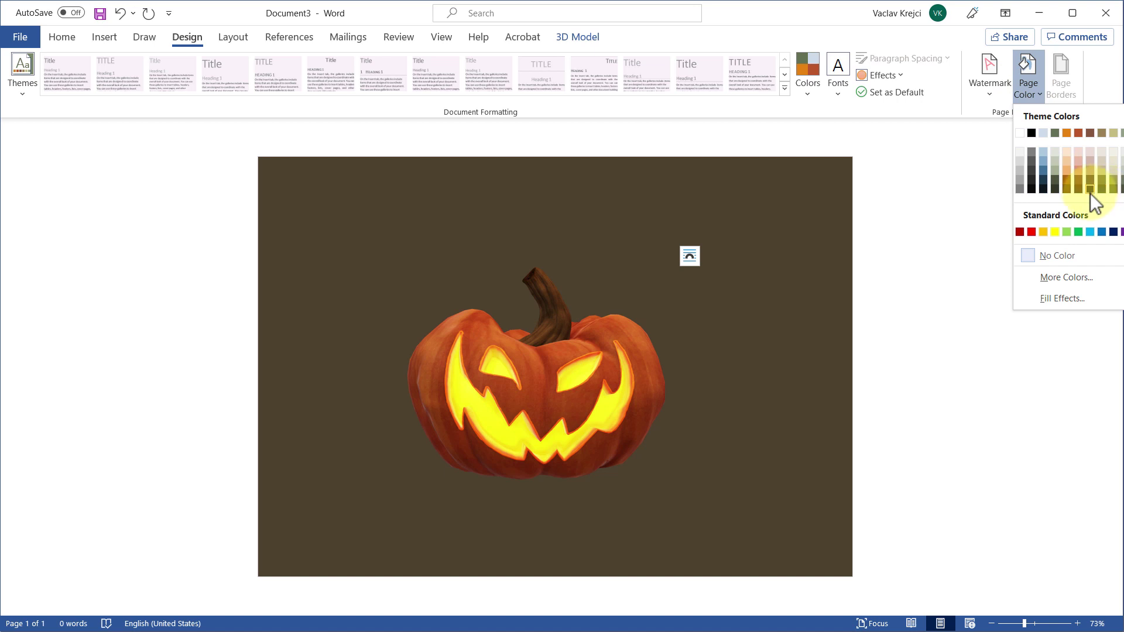
pyautogui.click(1090, 191)
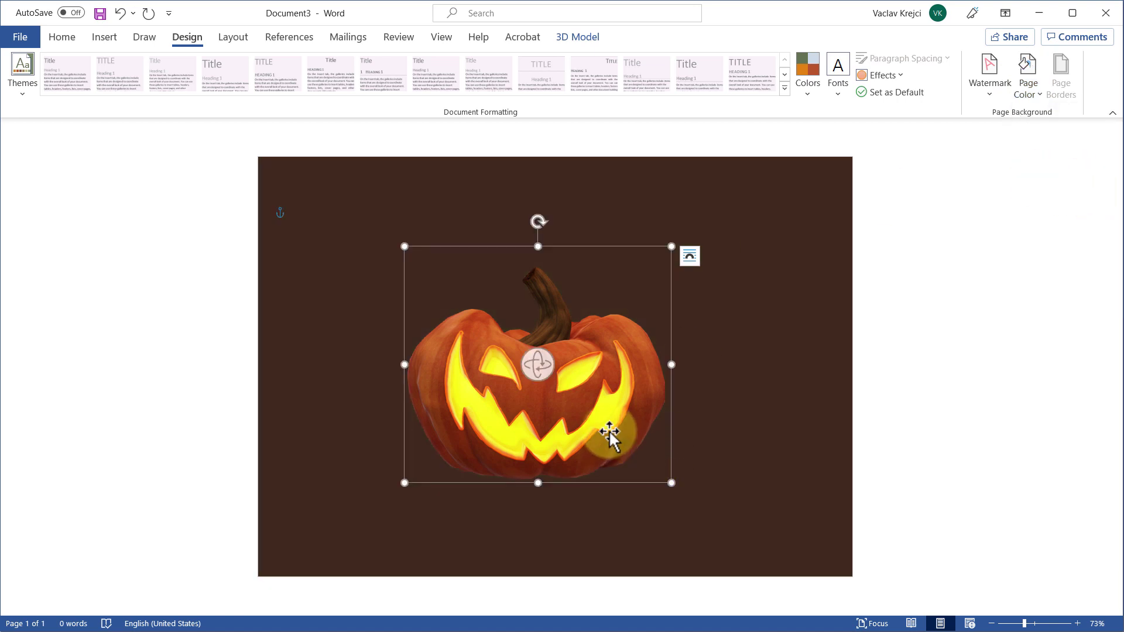
# Step: Shrink the pumpkin model slightly and recenter it on the page
pyautogui.moveTo(672, 483); pyautogui.dragTo(642, 459)
pyautogui.moveTo(627, 394); pyautogui.dragTo(635, 394)
pyautogui.click(601, 357)
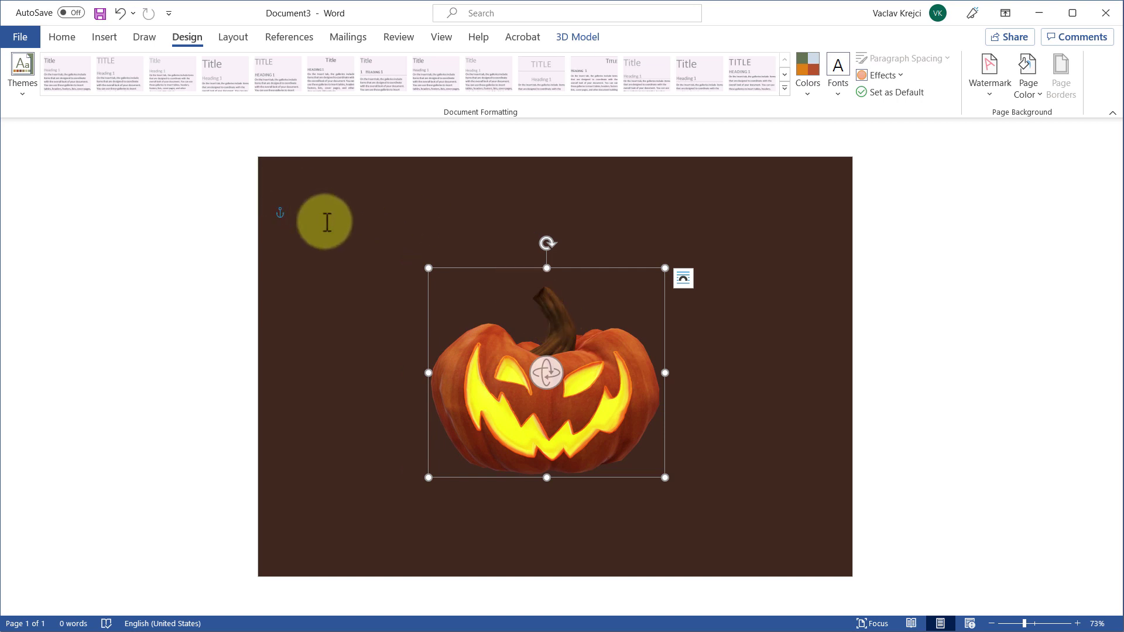
# Step: Draw a text box about 2.9" high and 10.2" wide across the page's upper half and enter "Happy Halloween!"
pyautogui.click(104, 37)
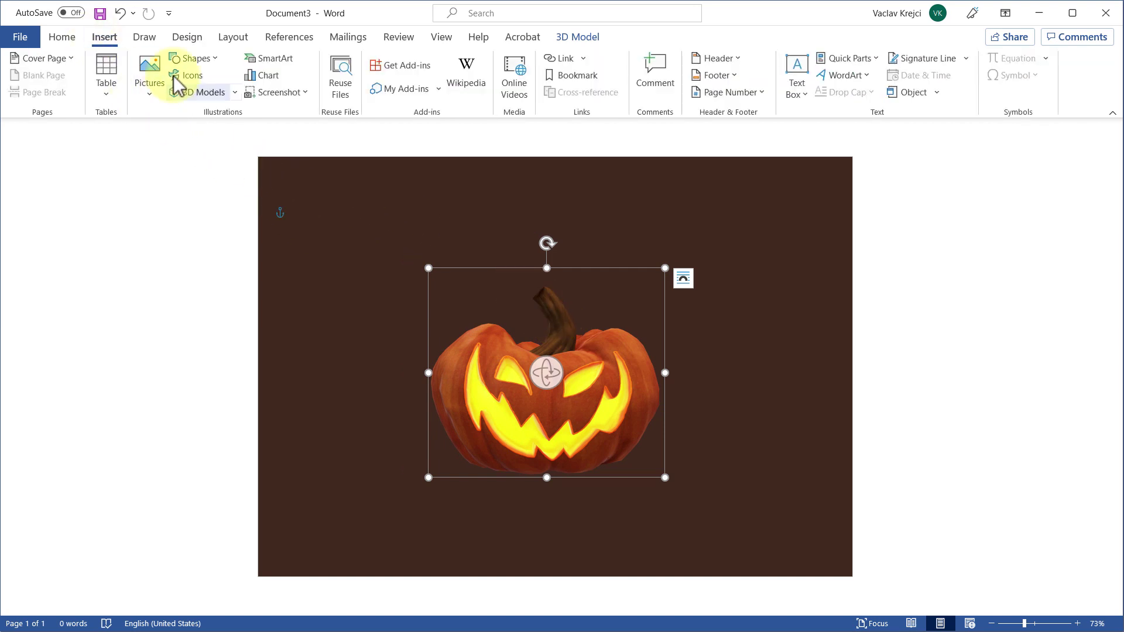
pyautogui.click(193, 58)
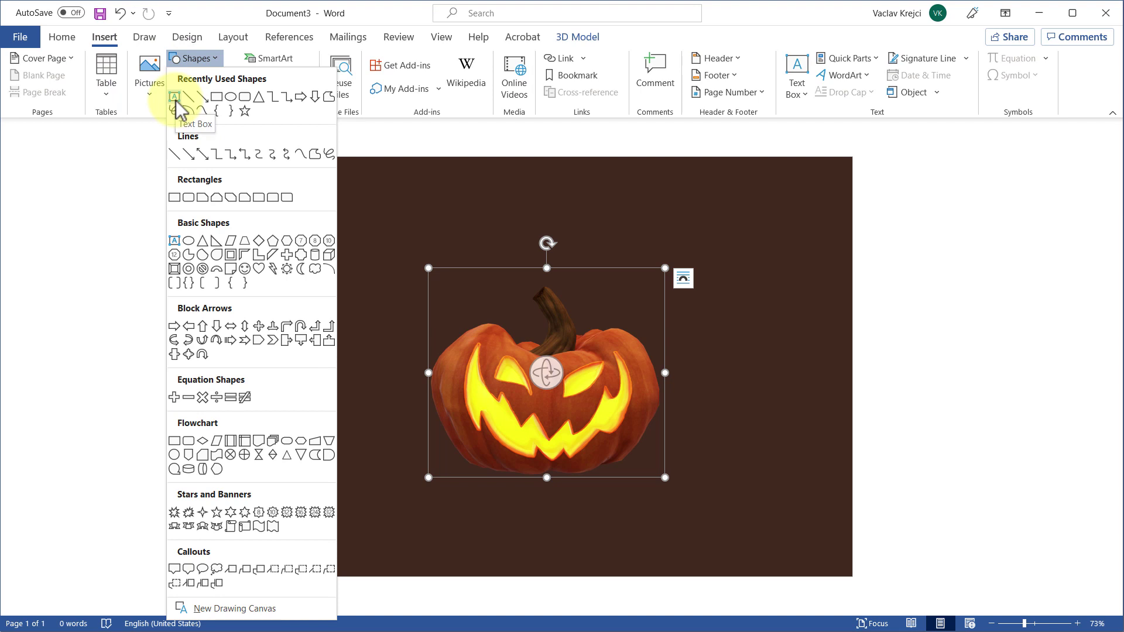
pyautogui.click(176, 244)
pyautogui.moveTo(298, 198)
pyautogui.mouseDown()
pyautogui.moveTo(659, 277)
pyautogui.moveTo(732, 336)
pyautogui.moveTo(819, 344)
pyautogui.mouseUp()
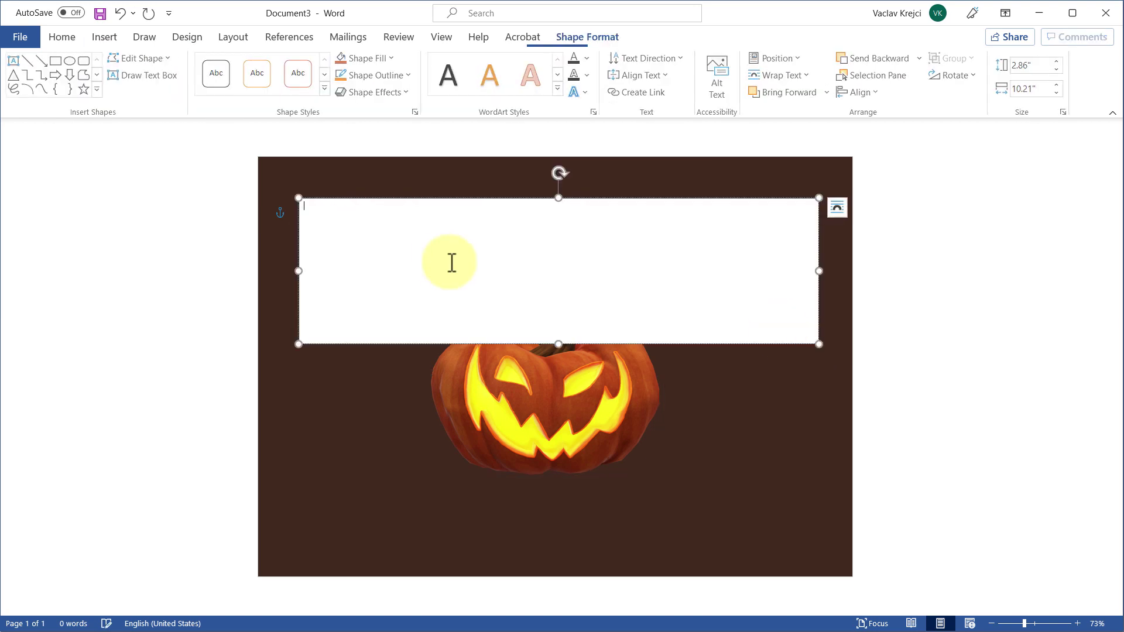
pyautogui.click(354, 222)
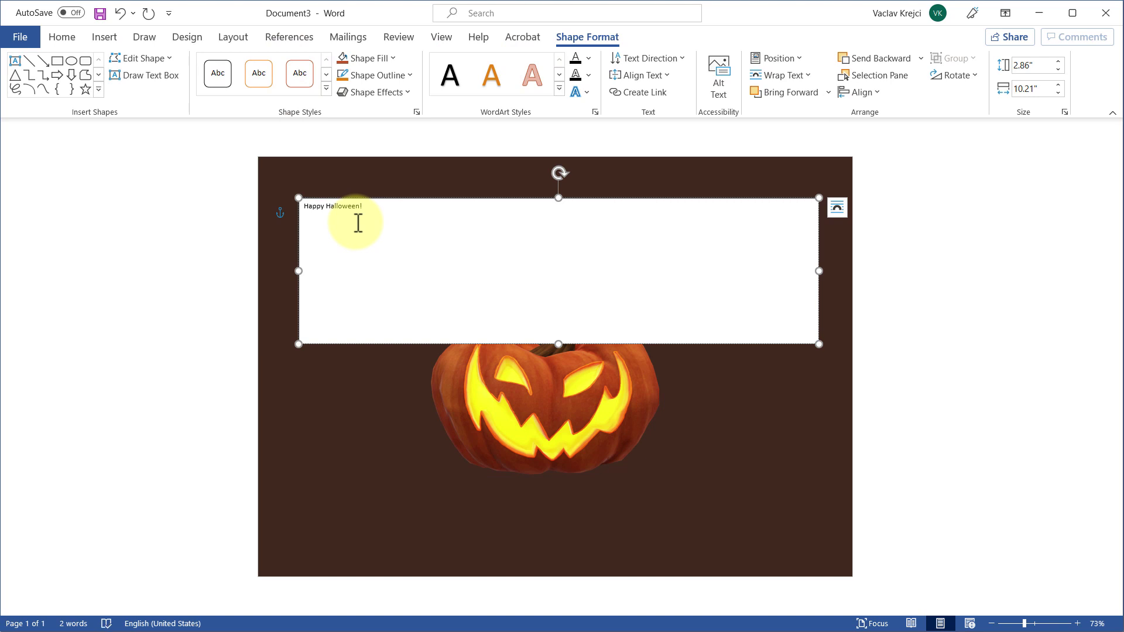
# Step: Set the font size of the whole "Happy Halloween!" text to 100
pyautogui.hotkey('ctrl', 'a')
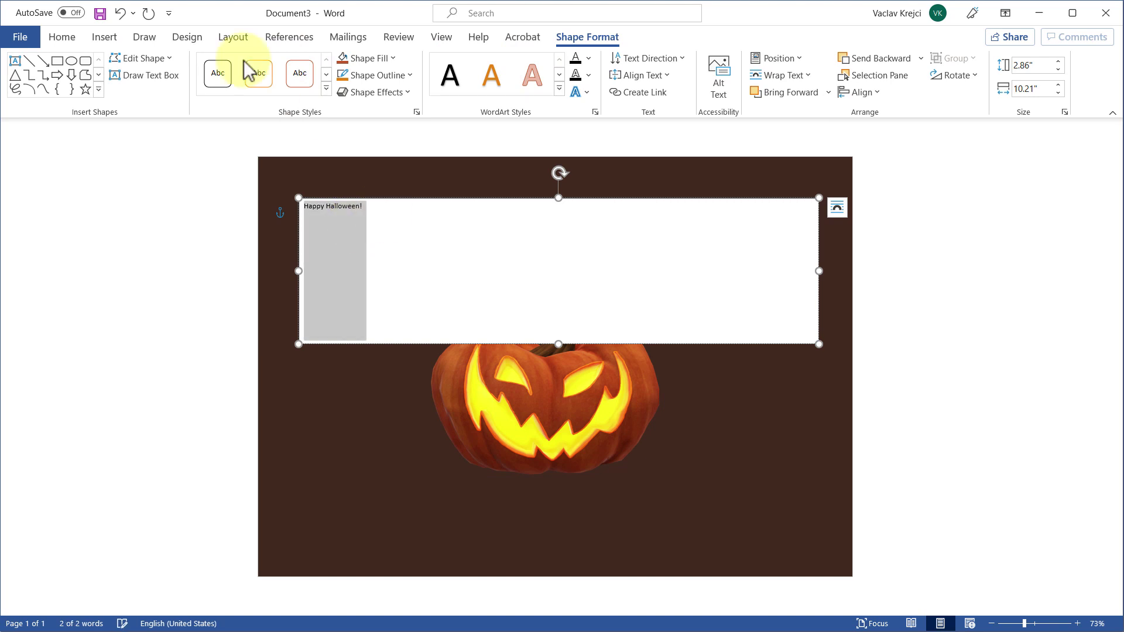
pyautogui.click(65, 39)
pyautogui.click(228, 66)
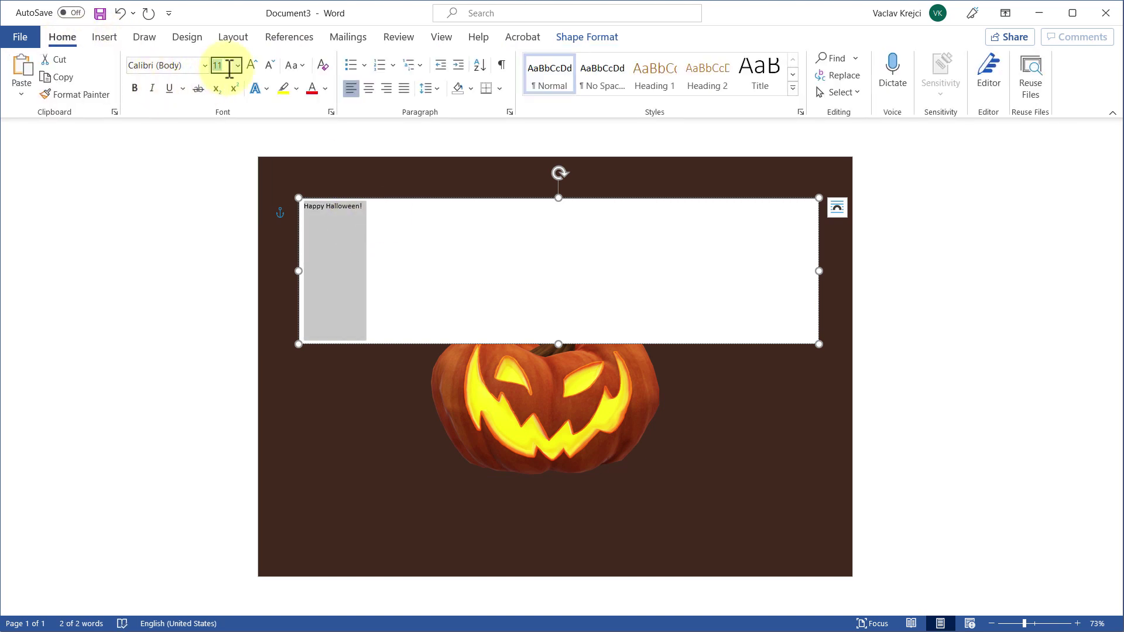
pyautogui.write('120')
pyautogui.press('Return')
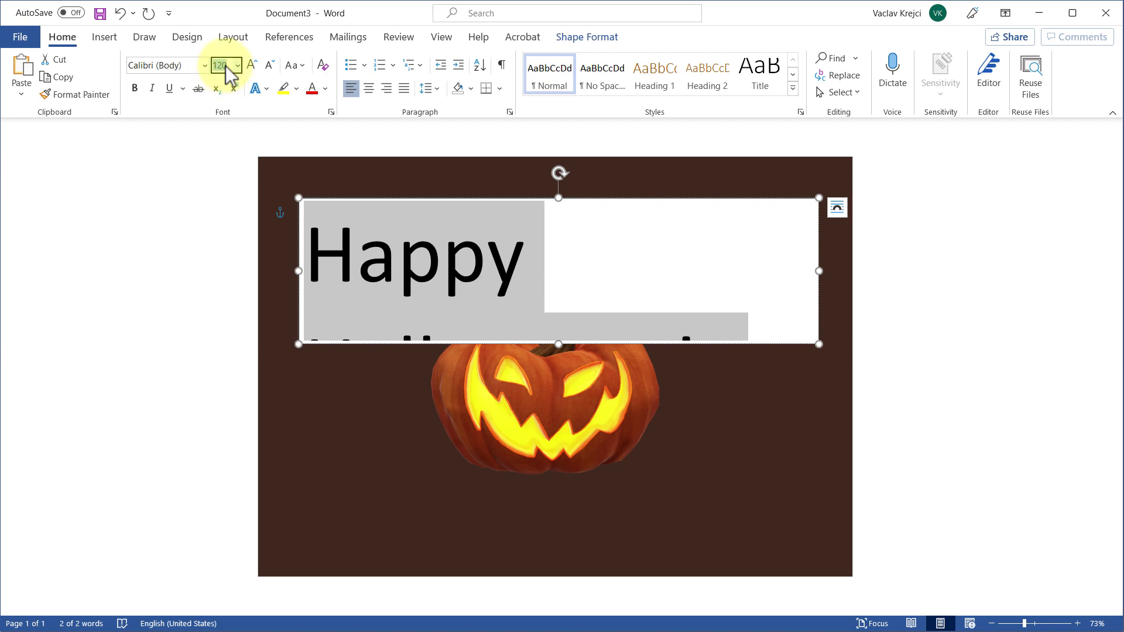
pyautogui.click(228, 66)
pyautogui.write('100')
pyautogui.press('Return')
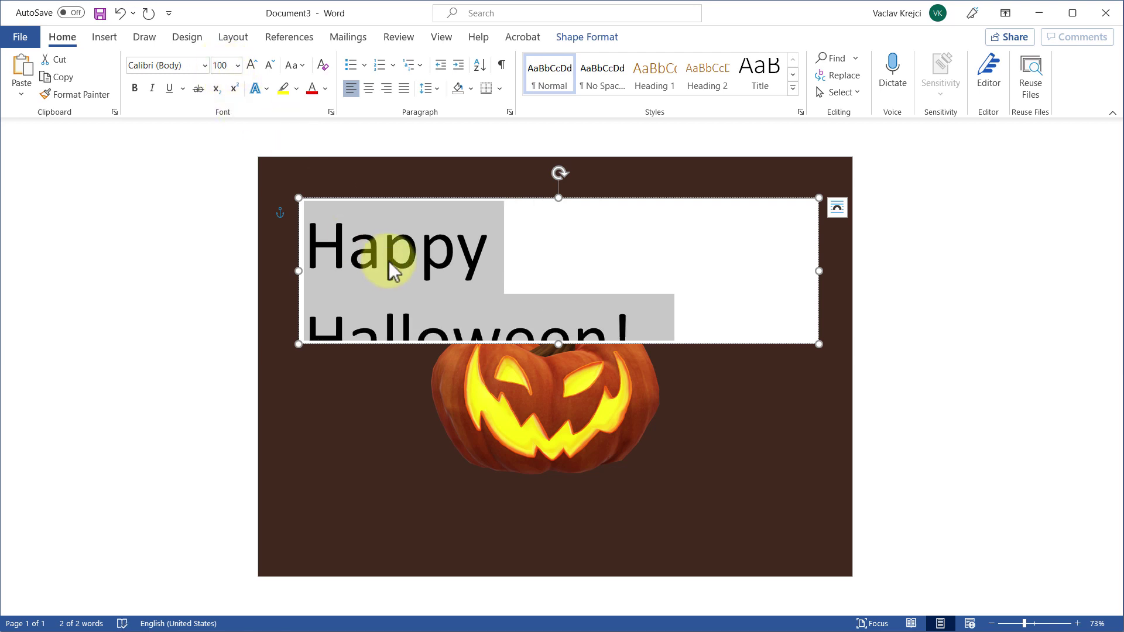
# Step: Remove the fill and the outline from the "Happy Halloween!" text box
pyautogui.click(400, 199)
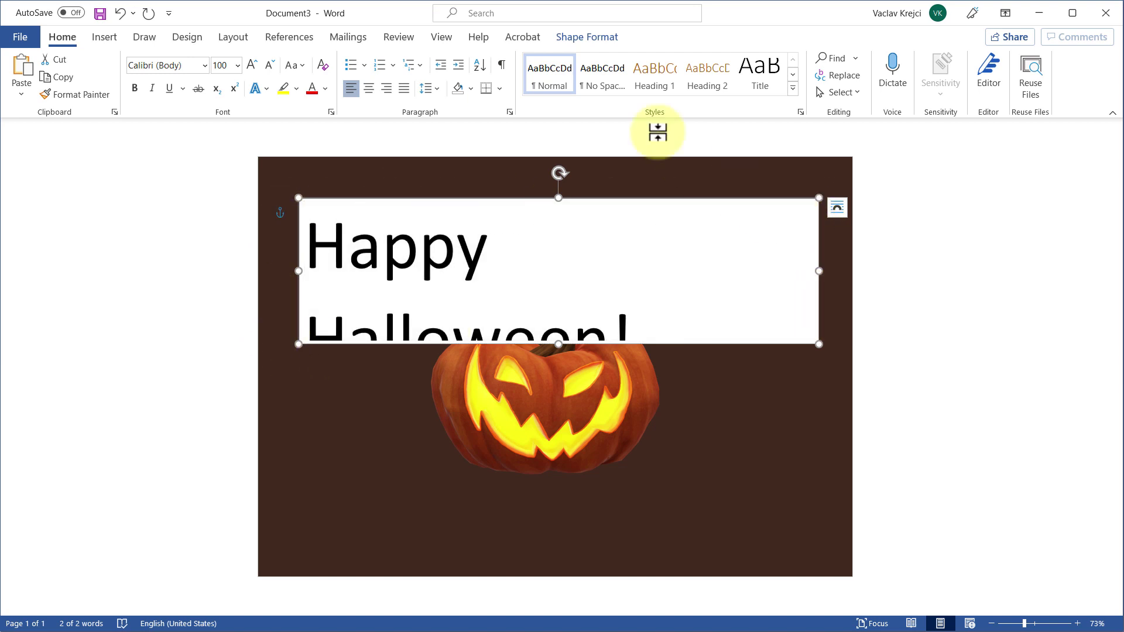
pyautogui.click(600, 38)
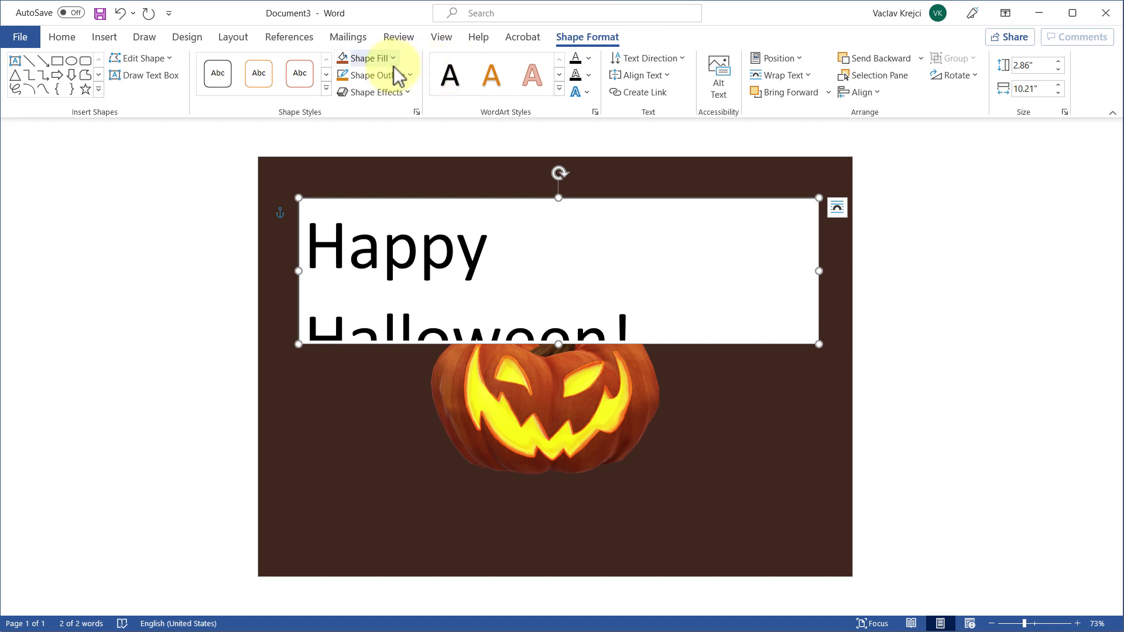
pyautogui.click(375, 58)
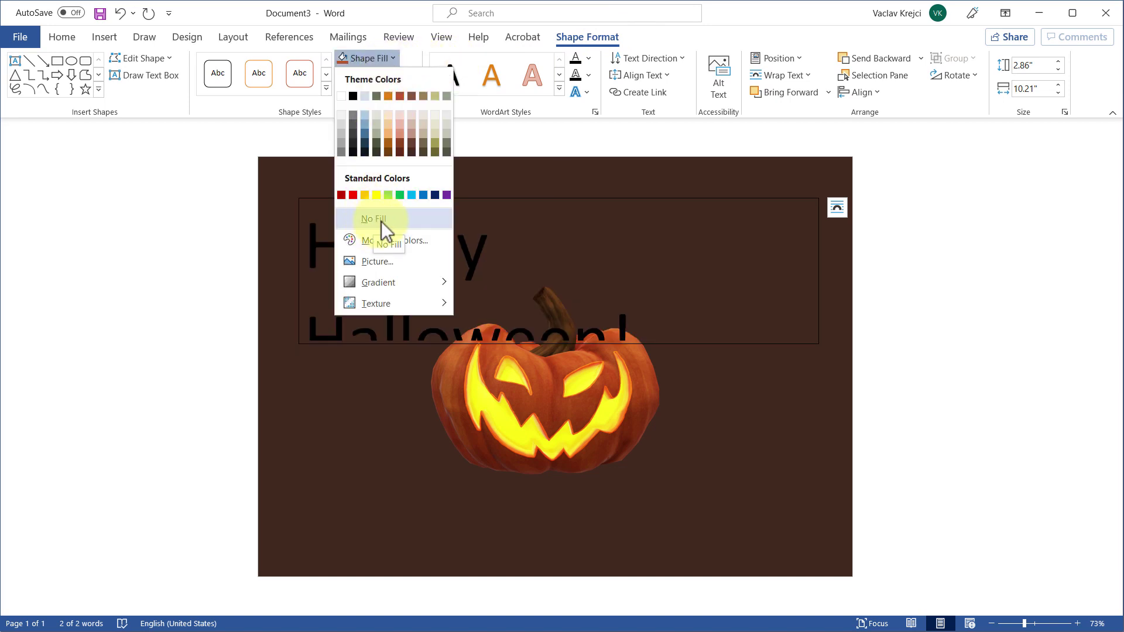
pyautogui.click(381, 221)
pyautogui.click(375, 73)
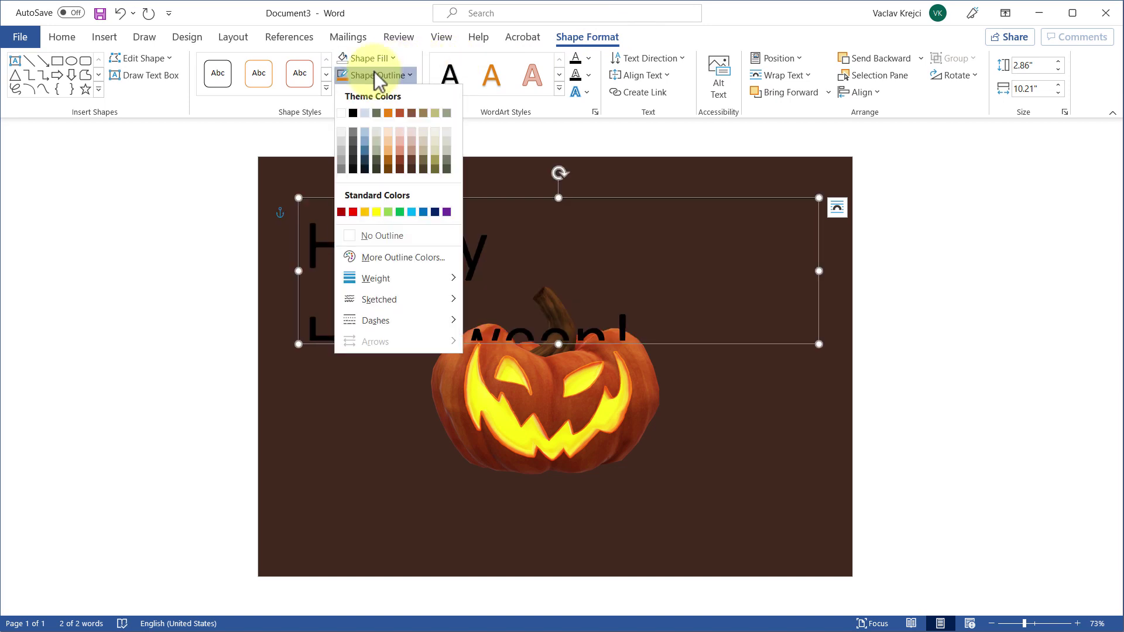
pyautogui.click(383, 236)
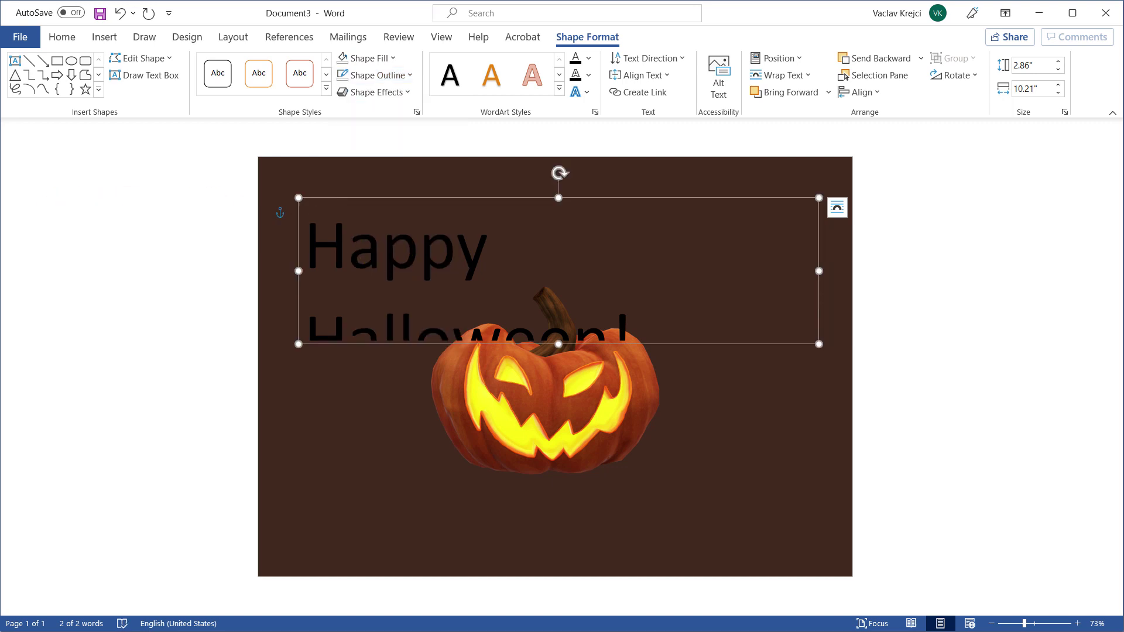
# Step: Switch to the DaFont site in the browser and preview "Happy Halloween!" in its Halloween holiday fonts at Large size
pyautogui.hotkey('alt', 'Tab')
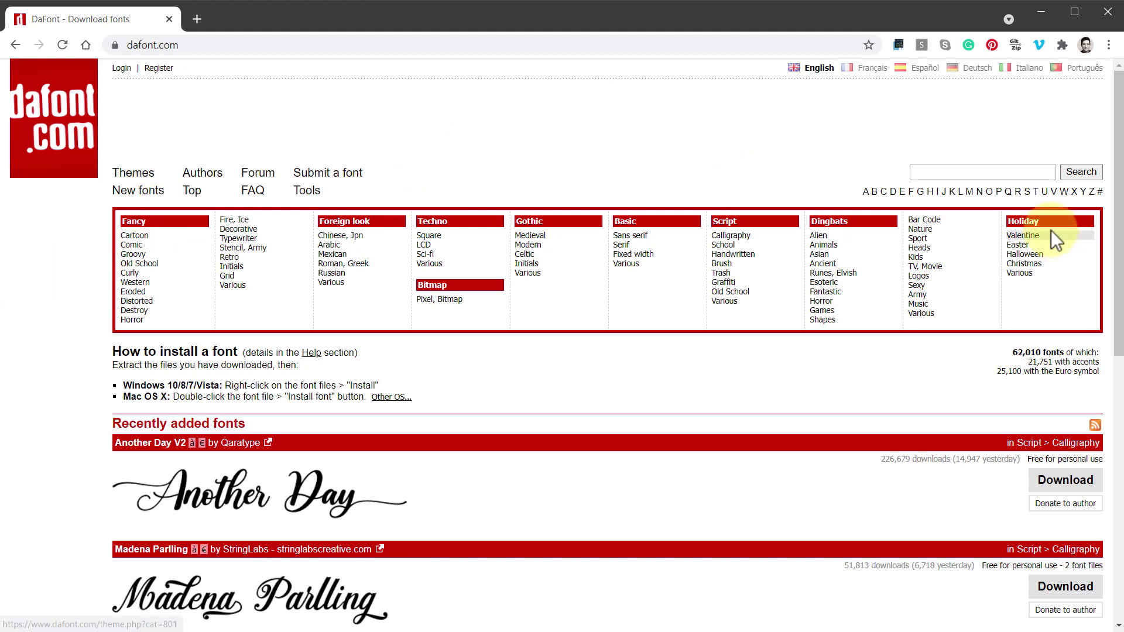
pyautogui.click(1029, 255)
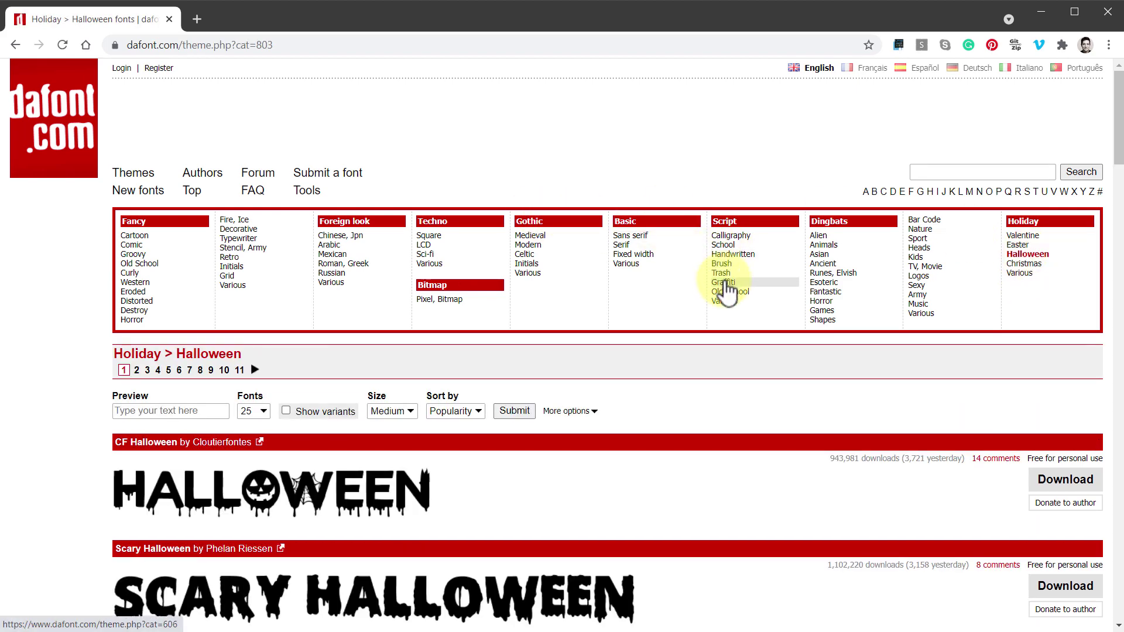
pyautogui.scroll(-3, 726, 295)
pyautogui.scroll(3, 723, 299)
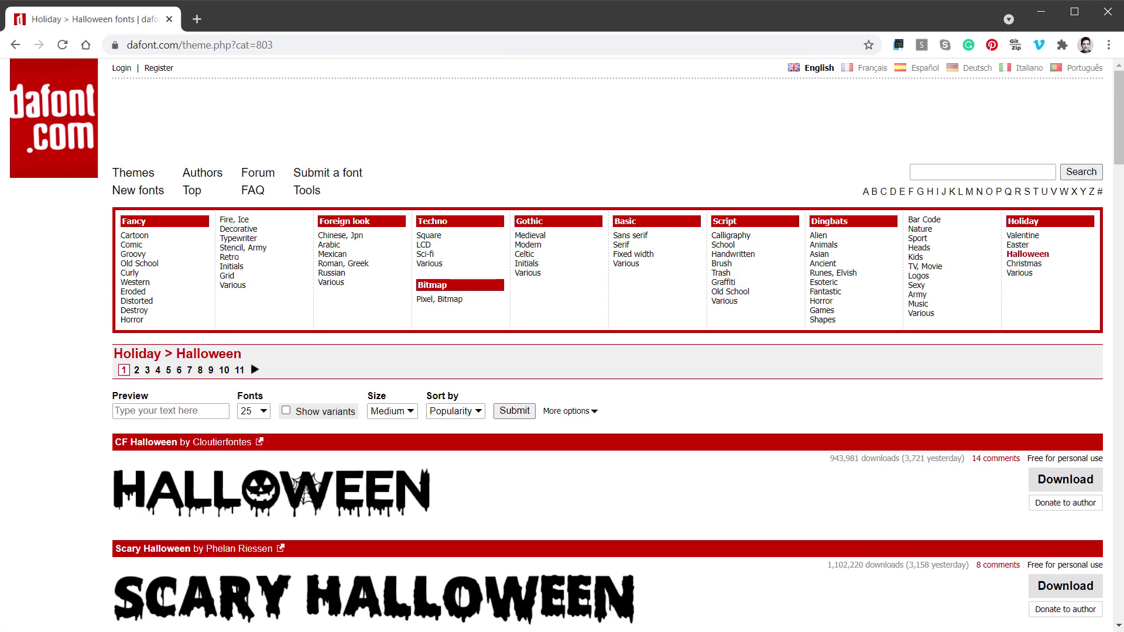
pyautogui.scroll(-3, 326, 289)
pyautogui.click(175, 265)
pyautogui.click(166, 292)
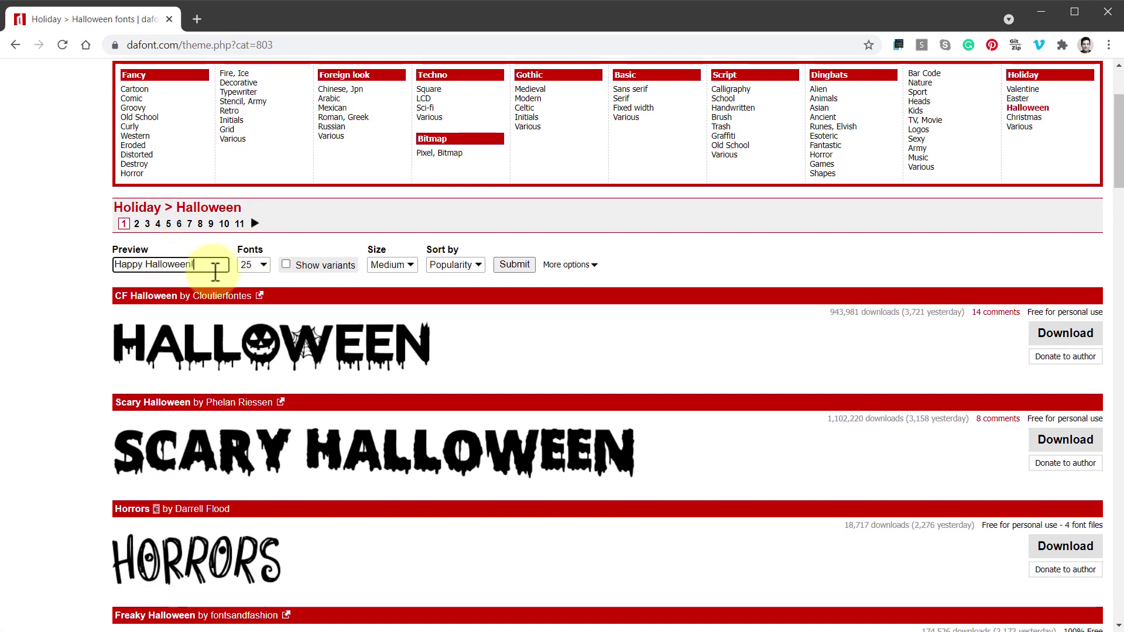
pyautogui.click(390, 266)
pyautogui.click(398, 309)
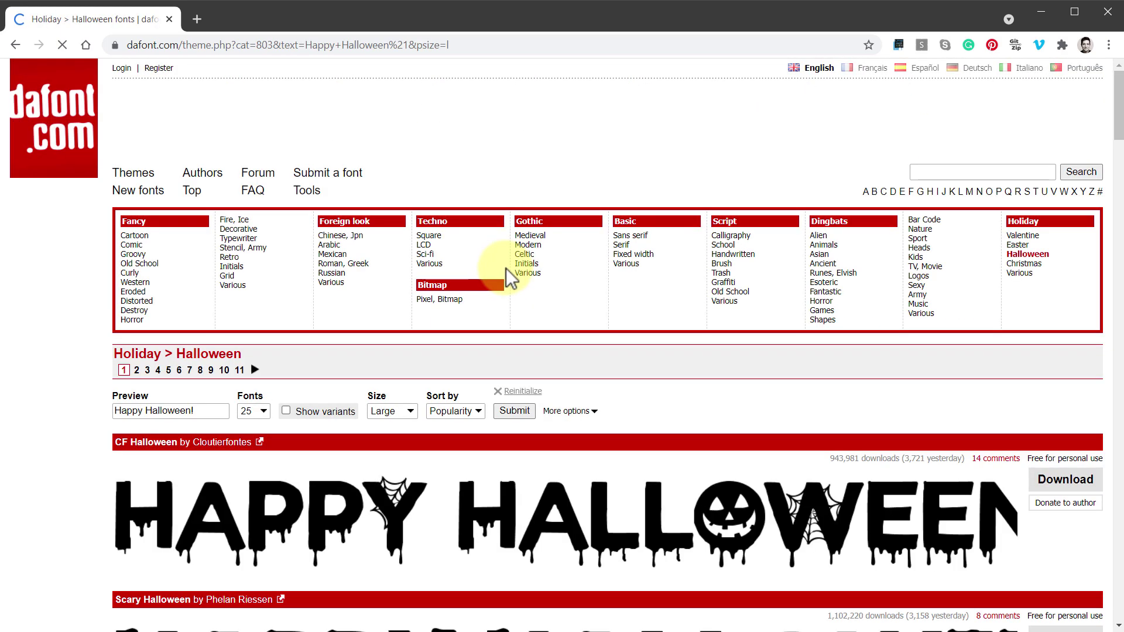
# Step: Look through the previewed Halloween fonts as far as Midnight Minutes for a suitable heading typeface
pyautogui.scroll(-5, 563, 296)
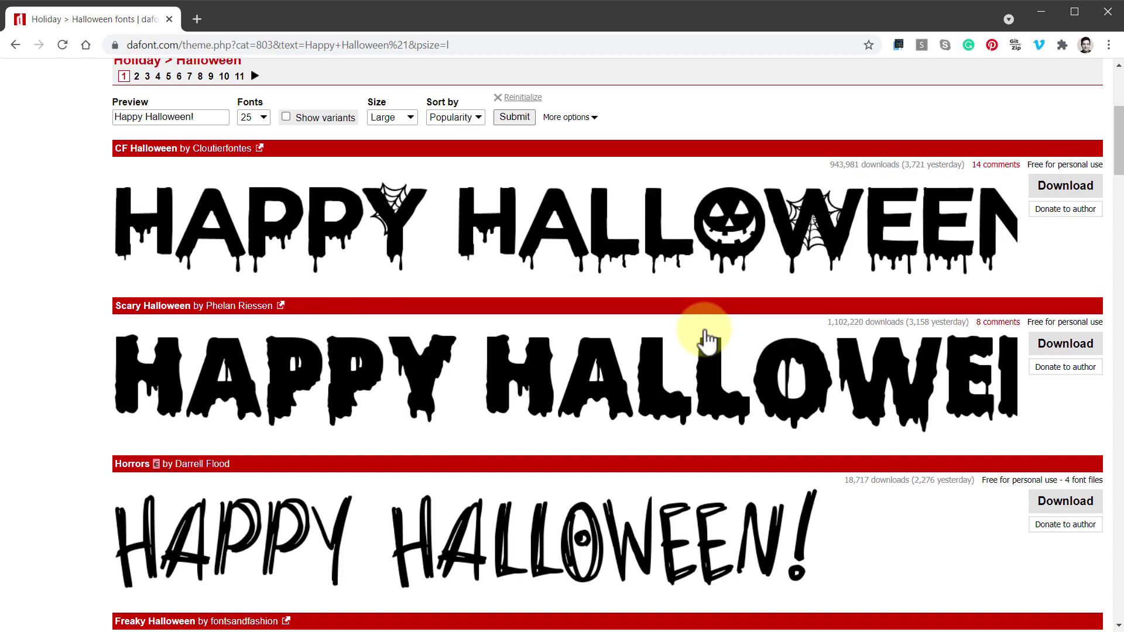
pyautogui.scroll(-10, 703, 340)
pyautogui.scroll(-6, 704, 341)
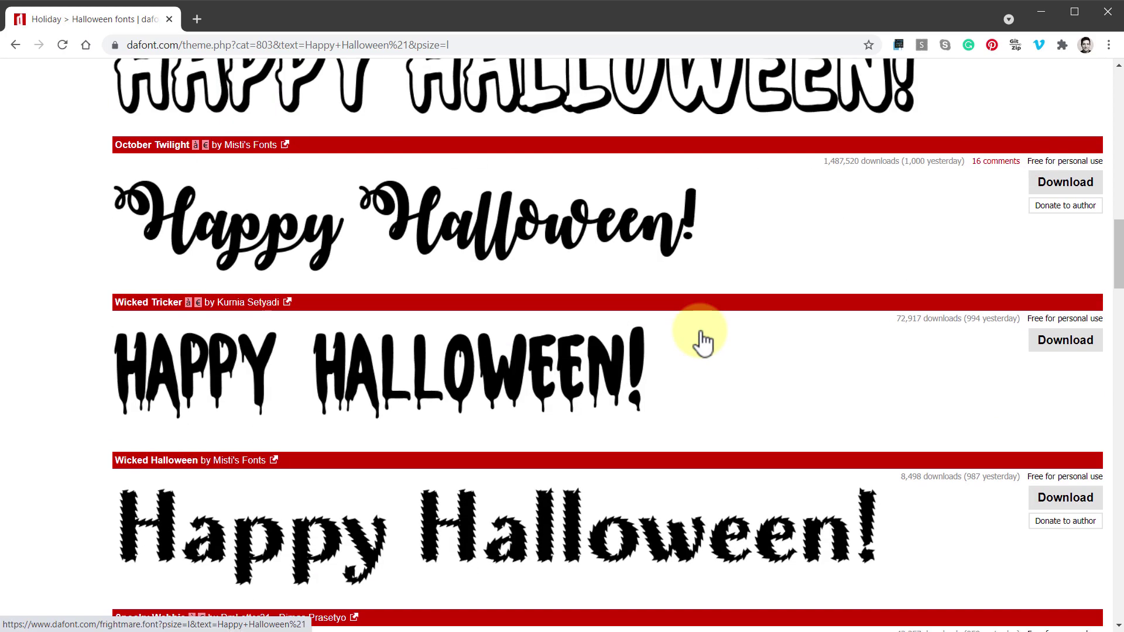
pyautogui.scroll(-16, 703, 341)
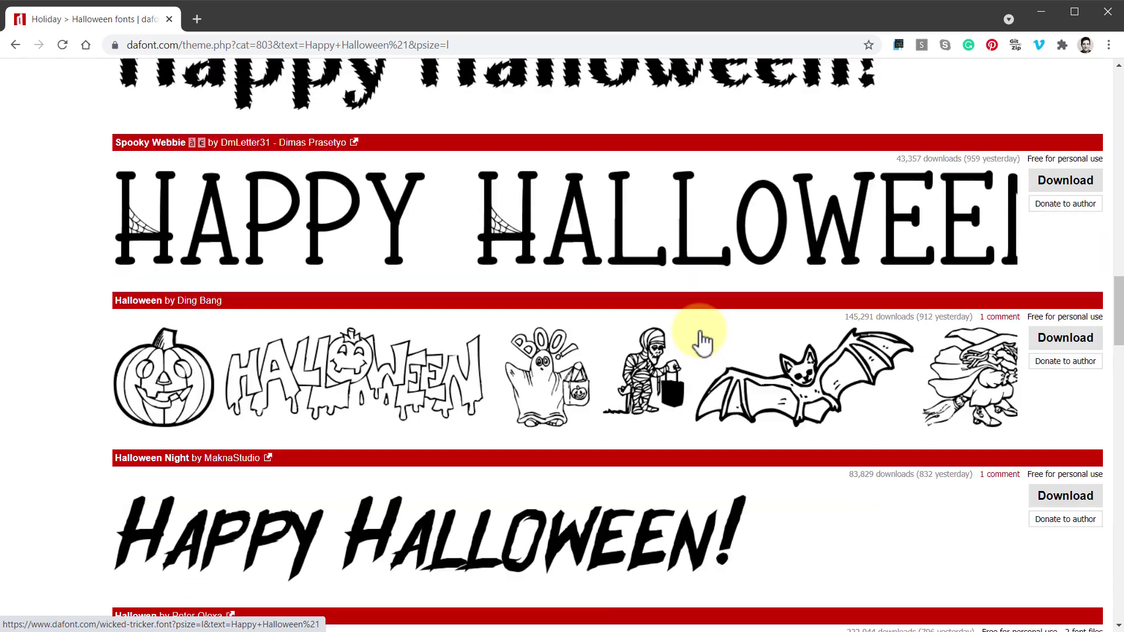
pyautogui.scroll(-3, 703, 341)
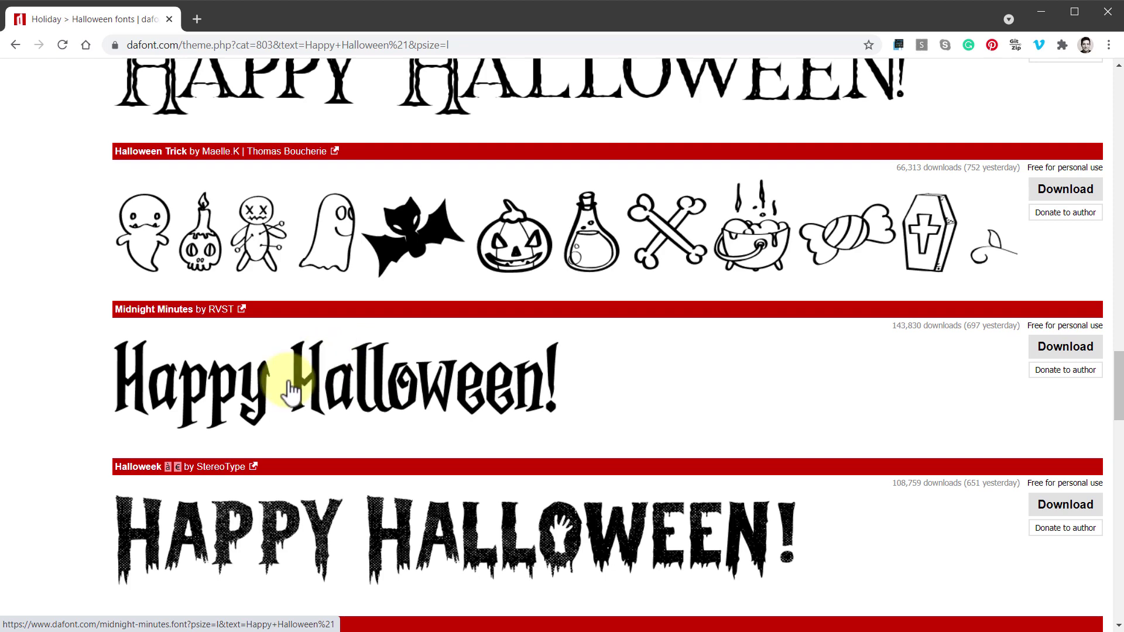
# Step: Switch back to Word and format the heading as centered Midnight Minutes at size 120
pyautogui.hotkey('alt', 'Tab')
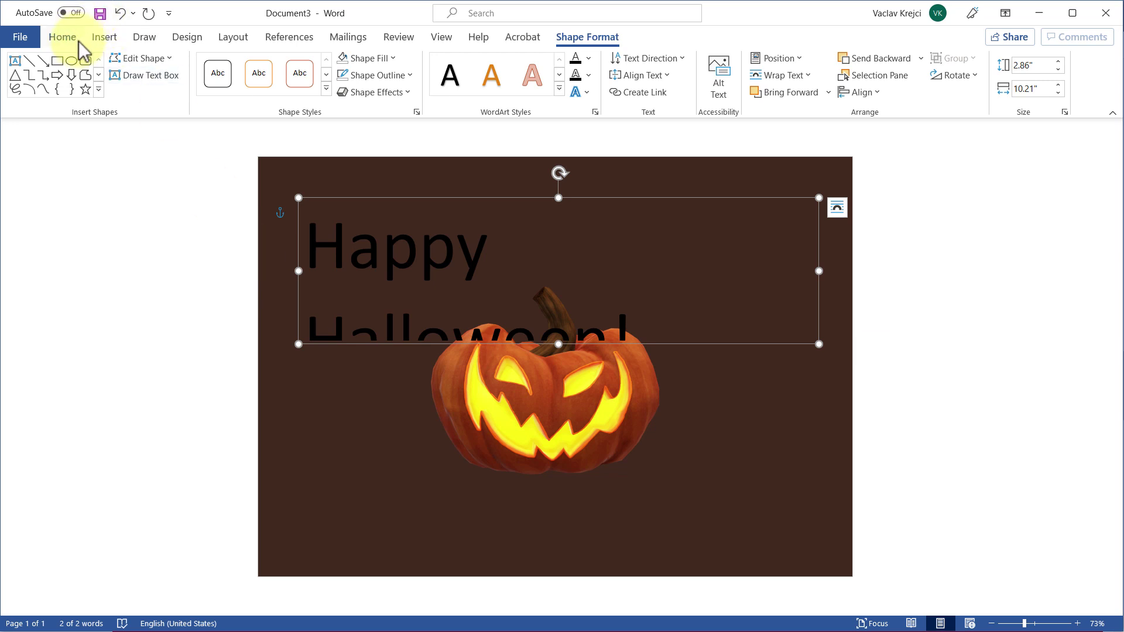
pyautogui.click(78, 41)
pyautogui.click(160, 64)
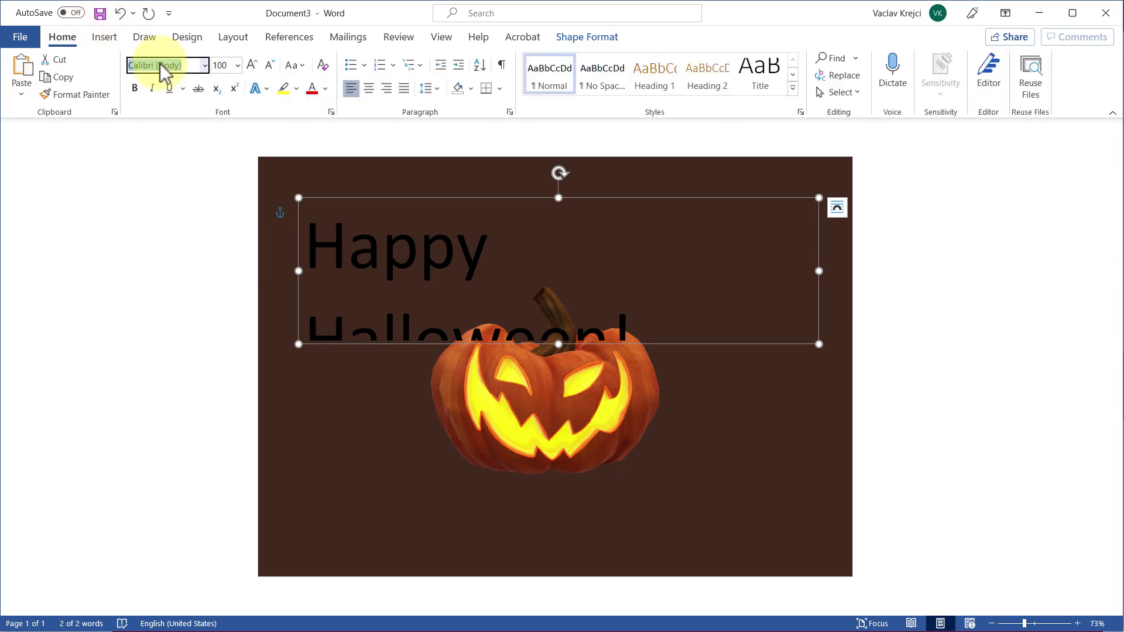
pyautogui.press('Return')
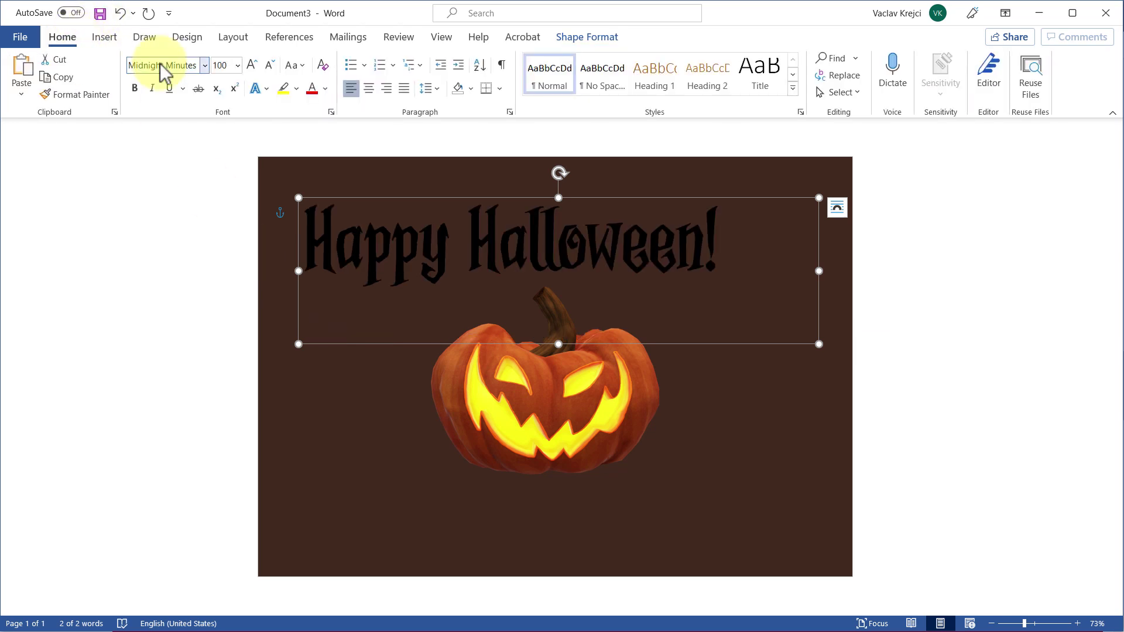
pyautogui.click(369, 89)
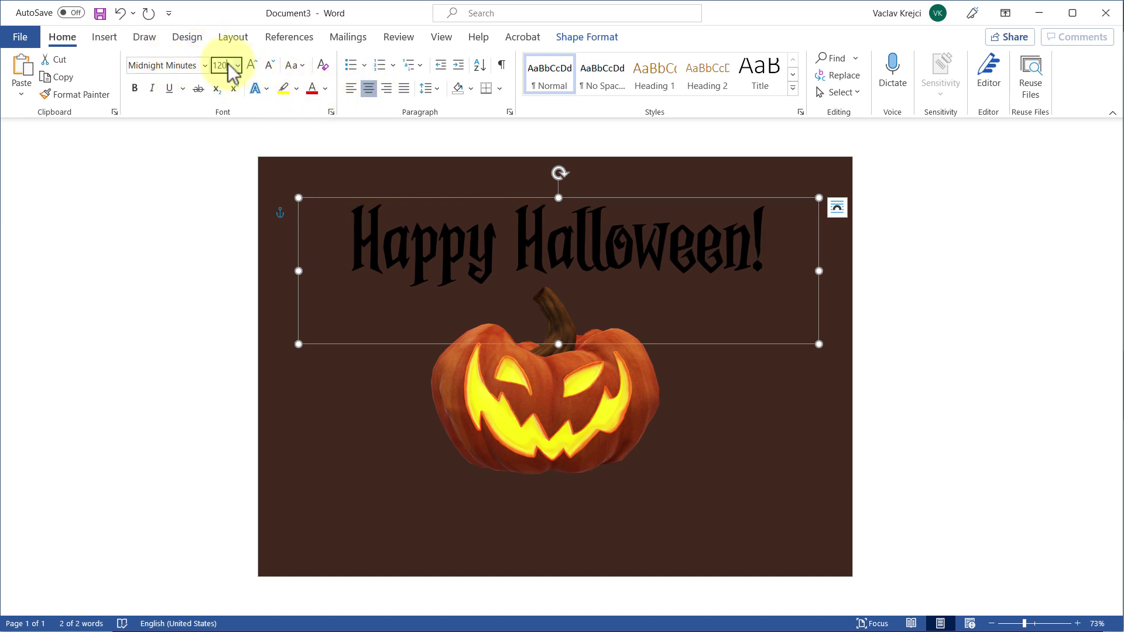
# Step: Color the heading in a lighter shade of the orange accent and move its text box slightly down
pyautogui.click(325, 88)
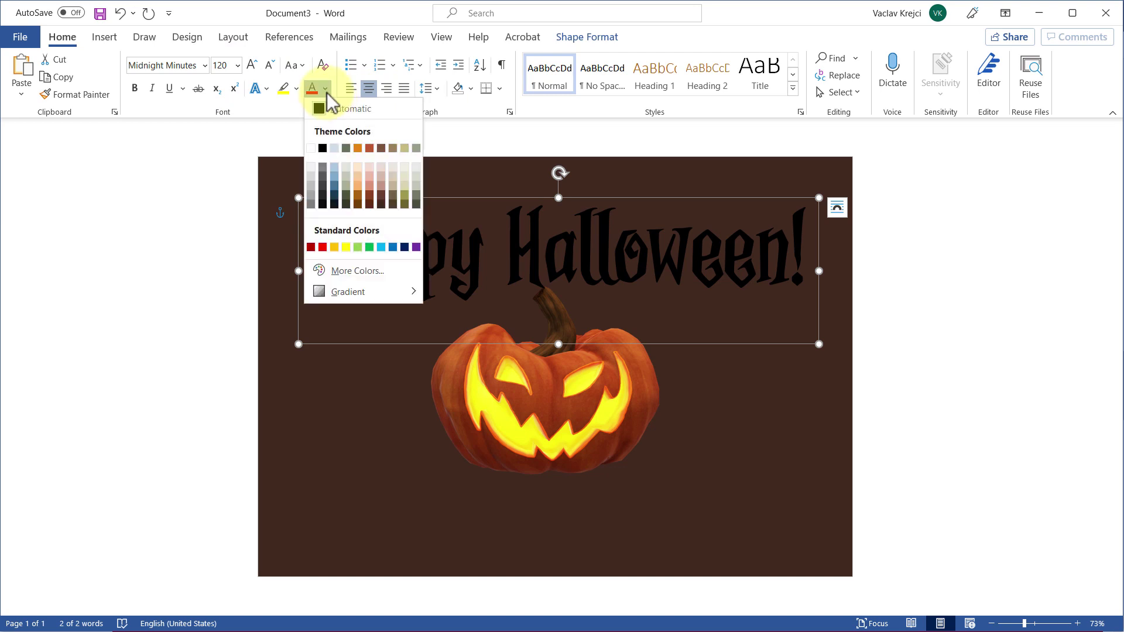
pyautogui.click(357, 189)
pyautogui.moveTo(537, 201); pyautogui.dragTo(537, 222)
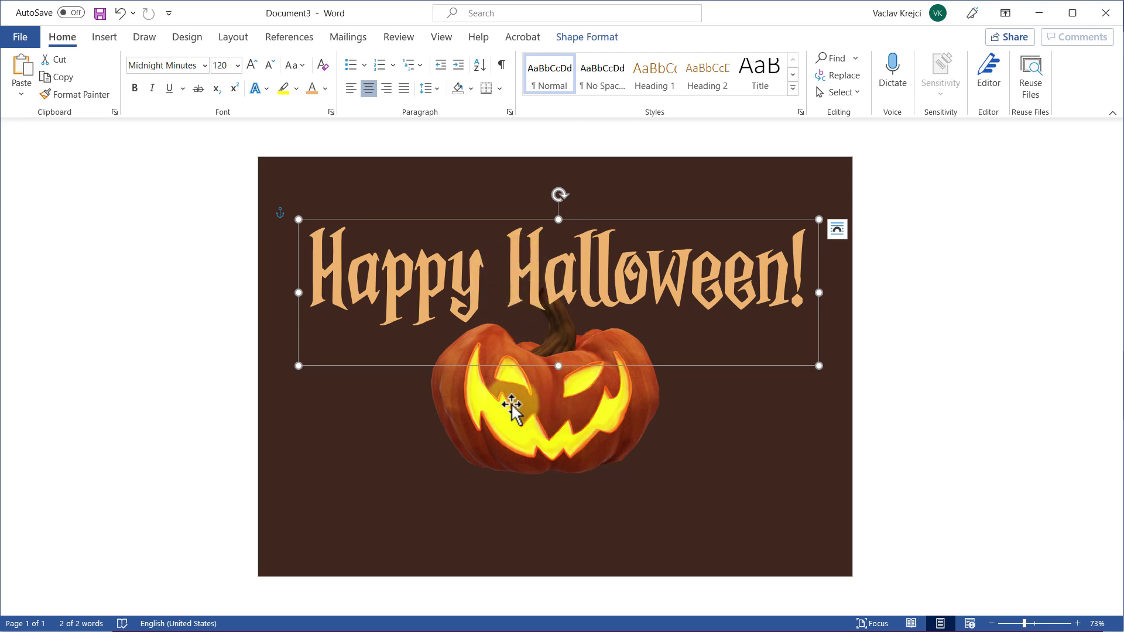
# Step: Bring the pumpkin model forward so its stem overlaps the heading, and deselect it
pyautogui.rightClick(467, 219)
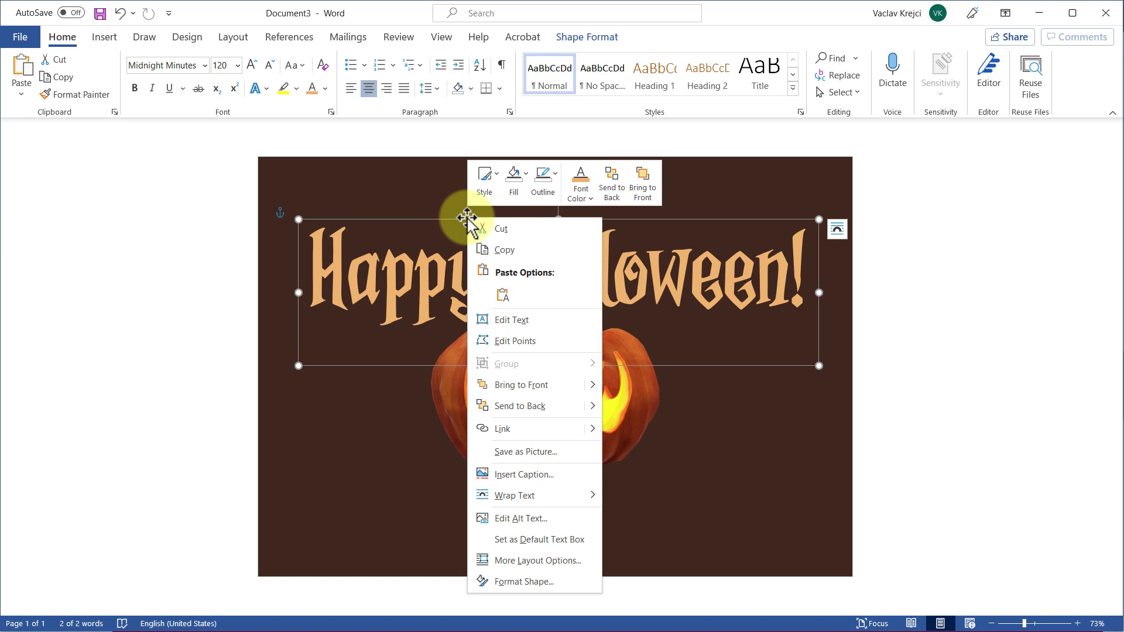
pyautogui.click(371, 414)
pyautogui.click(525, 399)
pyautogui.rightClick(494, 382)
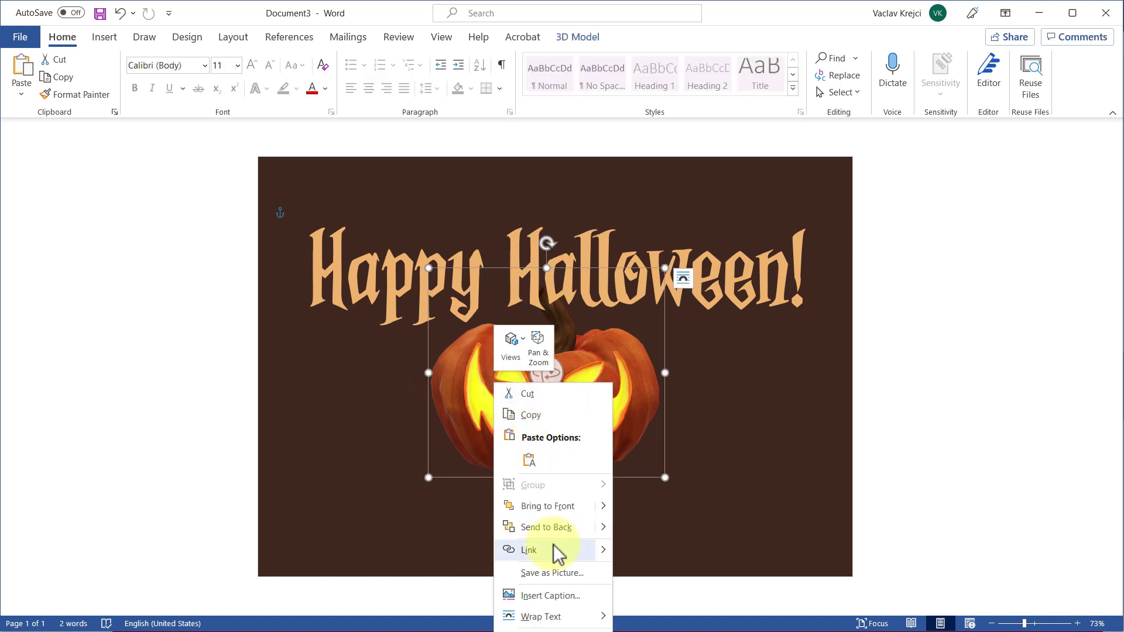
pyautogui.click(546, 507)
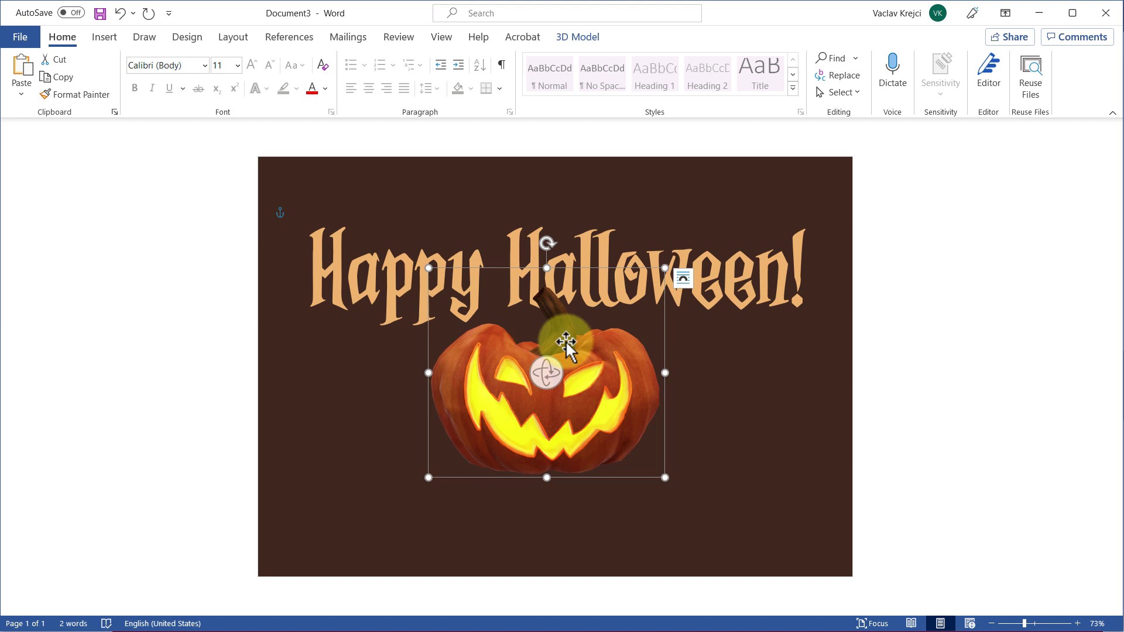
pyautogui.click(829, 415)
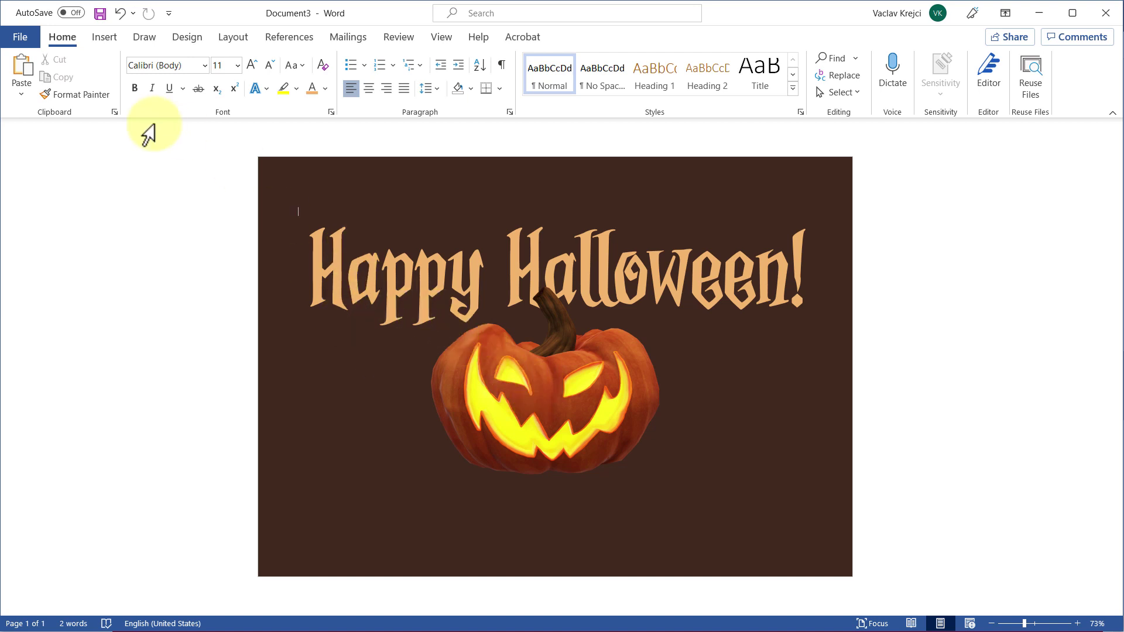
# Step: Search the online 3D models for "halloween" and insert the black bat model
pyautogui.click(105, 39)
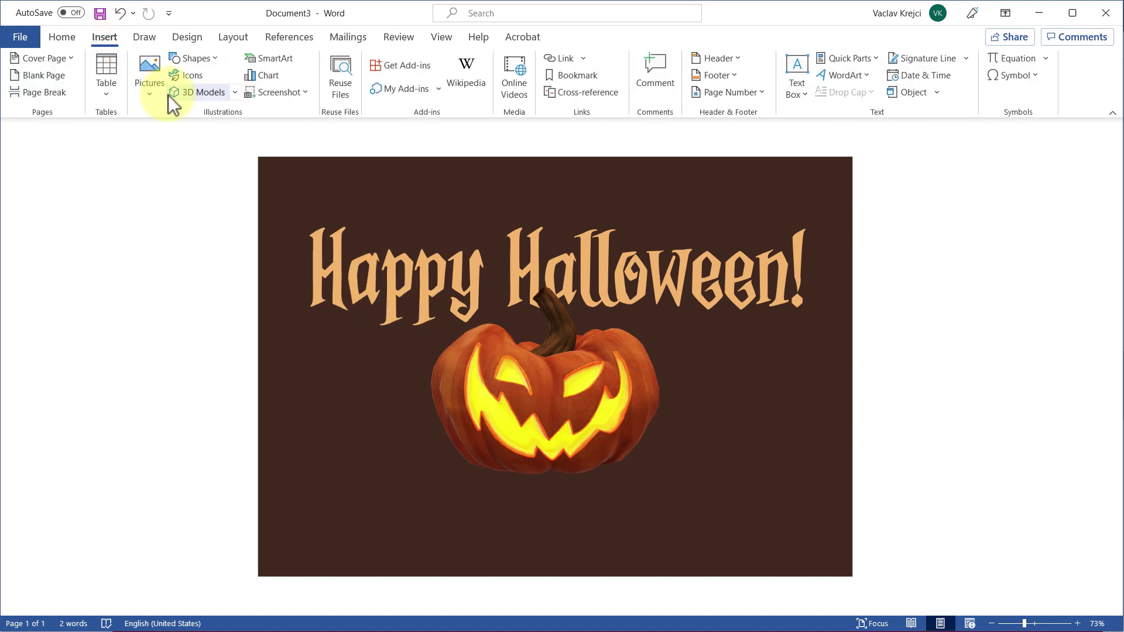
pyautogui.click(197, 97)
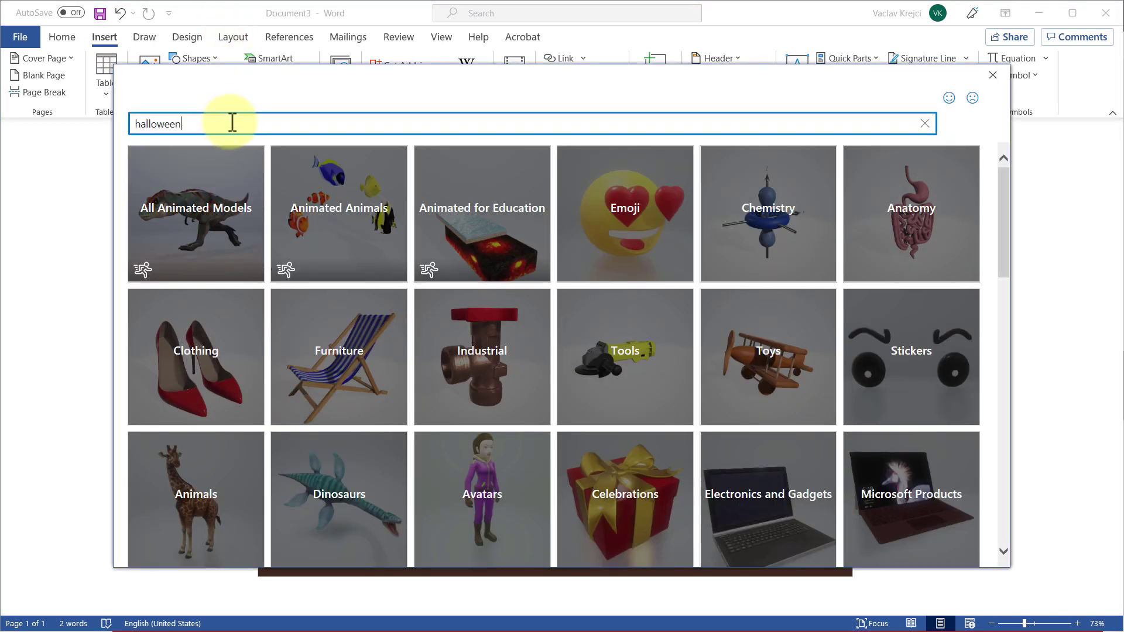
pyautogui.write('halloween')
pyautogui.press('Return')
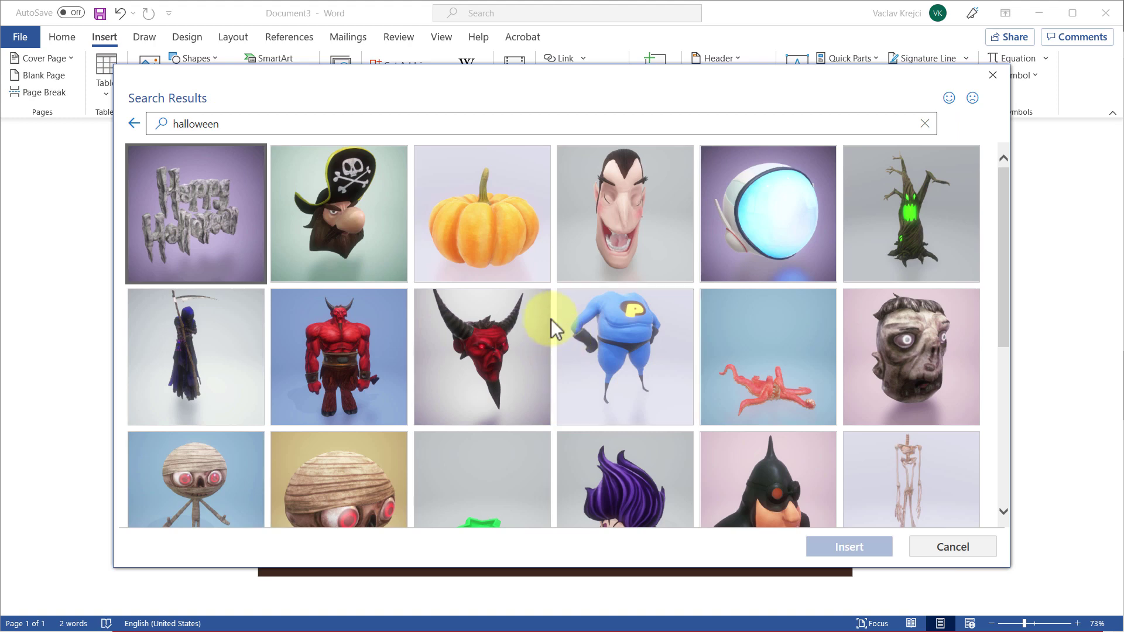
pyautogui.scroll(-5, 548, 321)
pyautogui.click(188, 303)
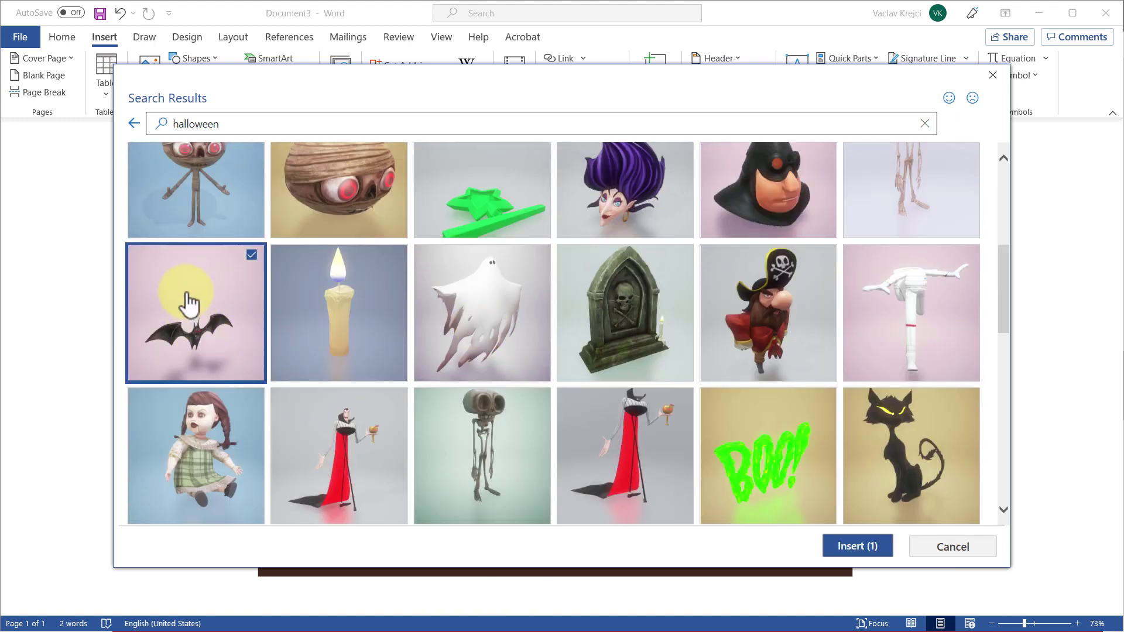
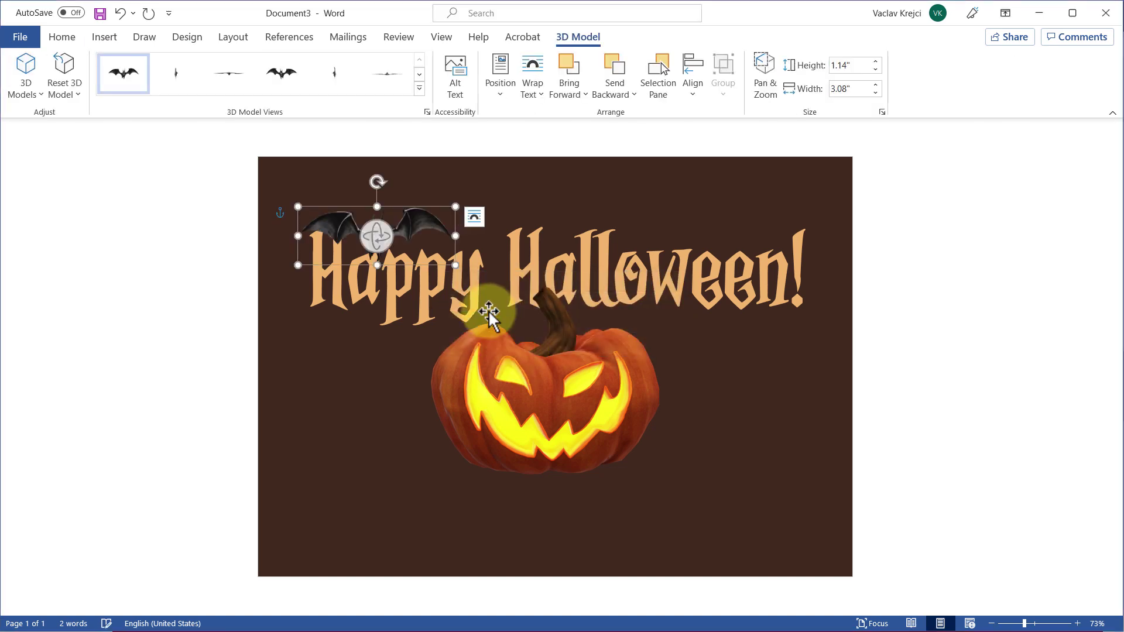
# Step: Move the bat model up above the word "Happy" near the page's upper-left corner and deselect it
pyautogui.moveTo(416, 229); pyautogui.dragTo(404, 199)
pyautogui.click(384, 344)
pyautogui.click(416, 219)
pyautogui.click(510, 202)
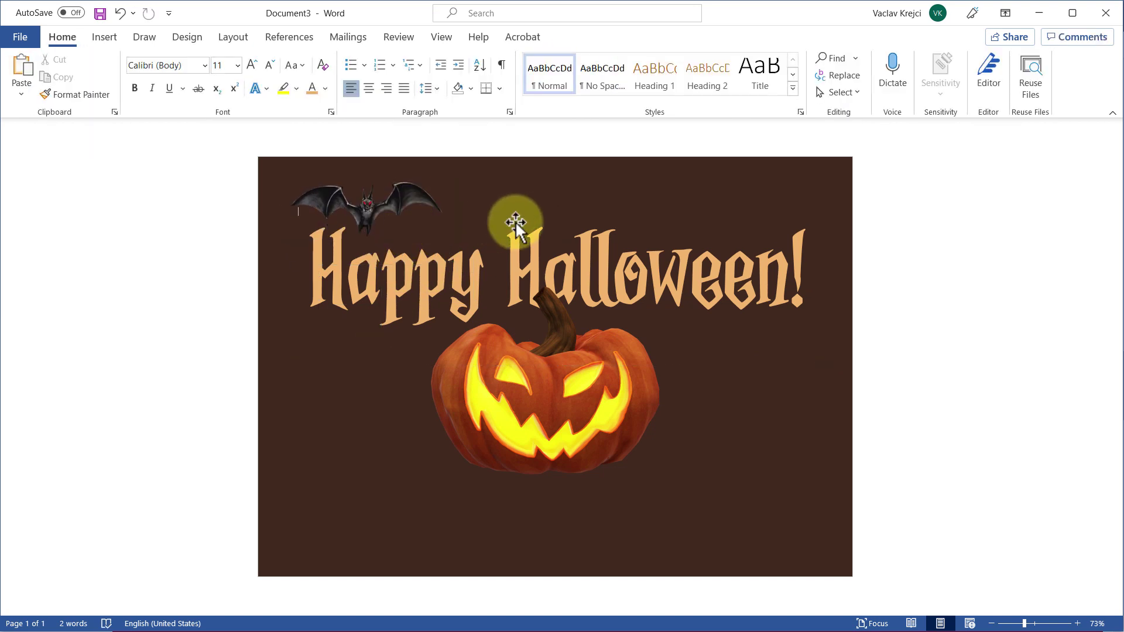
# Step: Open the fill and line options of the bat's 3D model formatting and widen the pane
pyautogui.click(409, 196)
pyautogui.rightClick(409, 194)
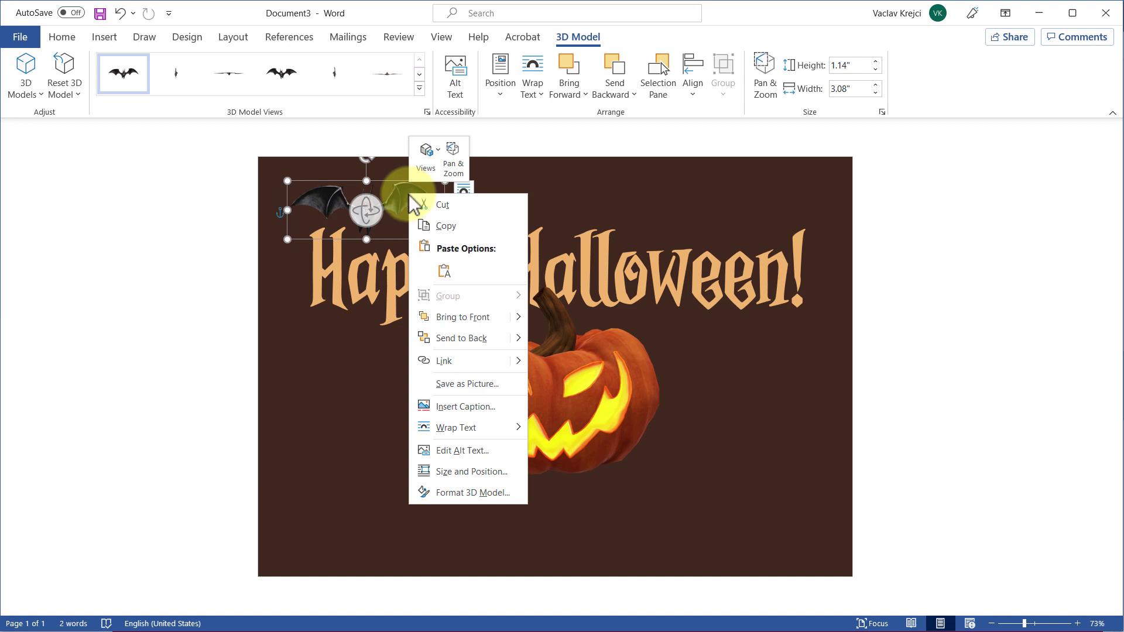
pyautogui.click(455, 494)
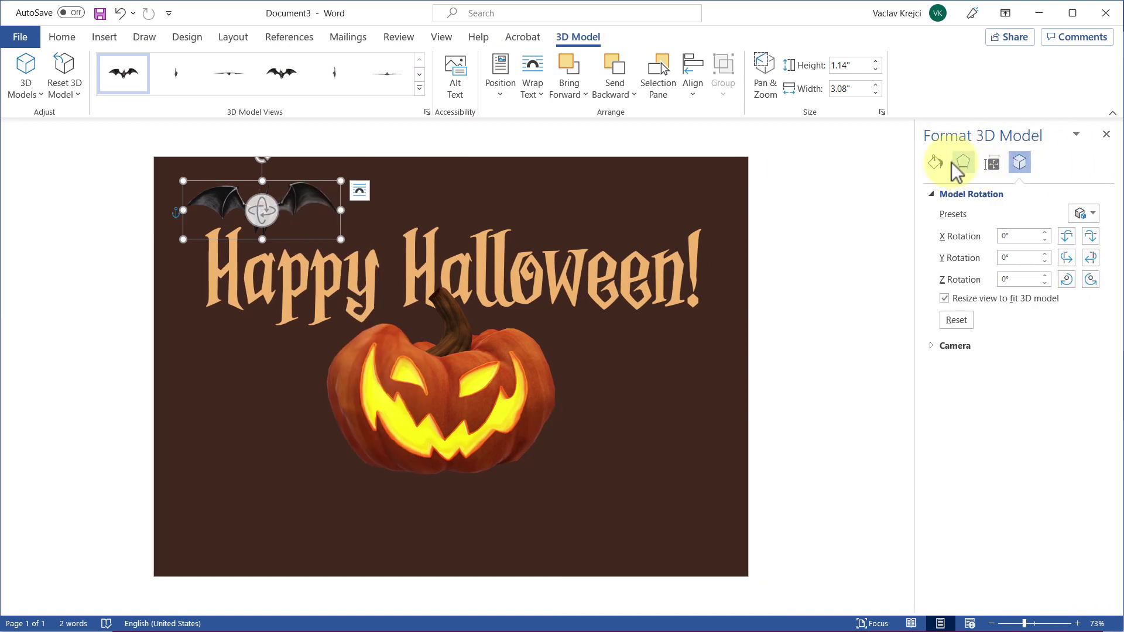
pyautogui.click(934, 163)
pyautogui.moveTo(916, 196); pyautogui.dragTo(737, 196)
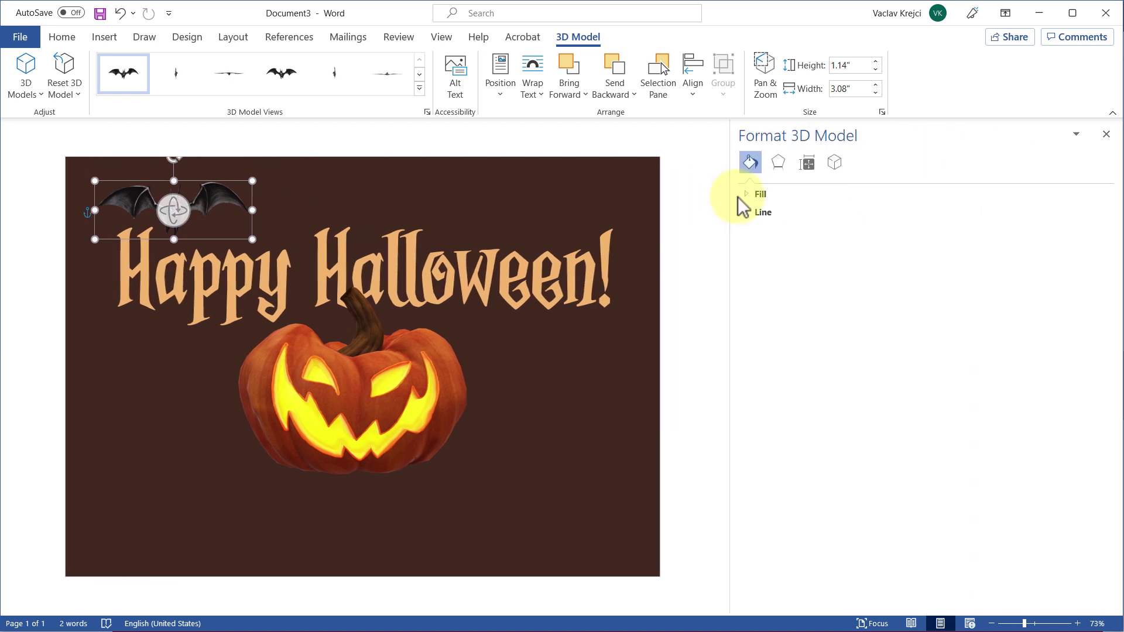
# Step: Try a solid orange fill behind the bat model and set it back to no fill
pyautogui.click(755, 194)
pyautogui.click(789, 234)
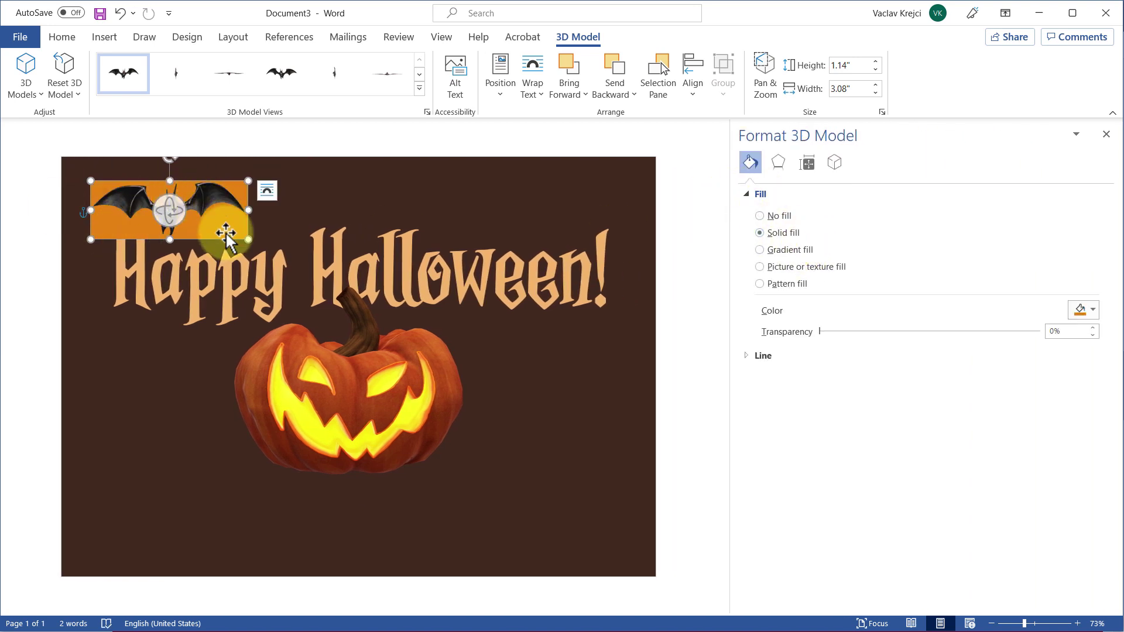
pyautogui.click(771, 219)
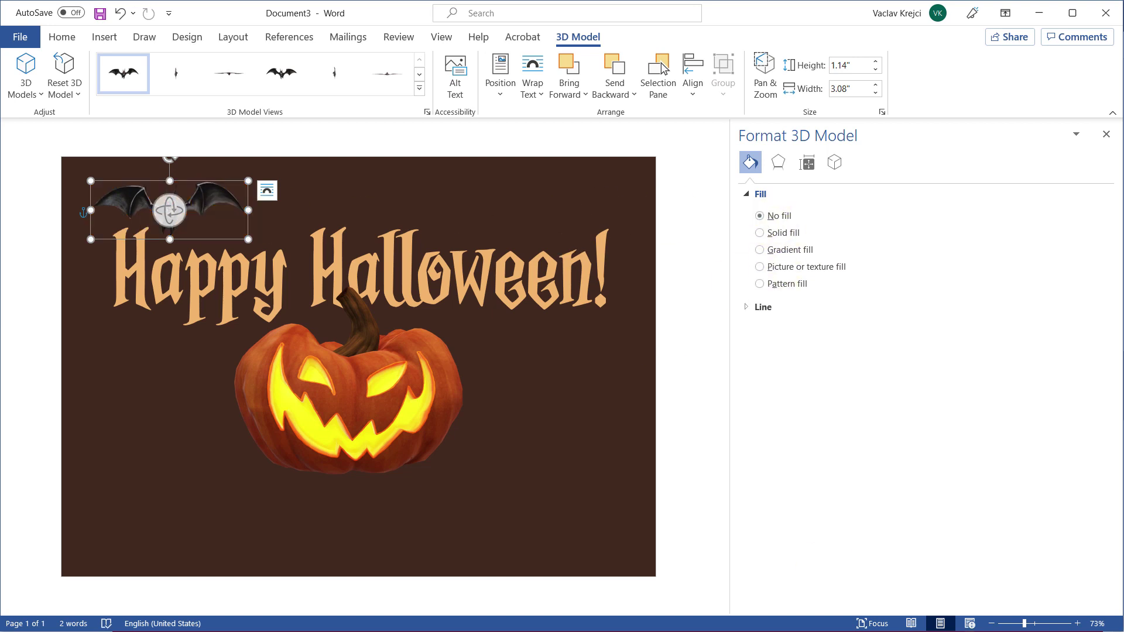
# Step: Select the bat model, open its shadow settings, and detach the formatting pane to free up space beside the page
pyautogui.click(1039, 624)
pyautogui.click(1043, 624)
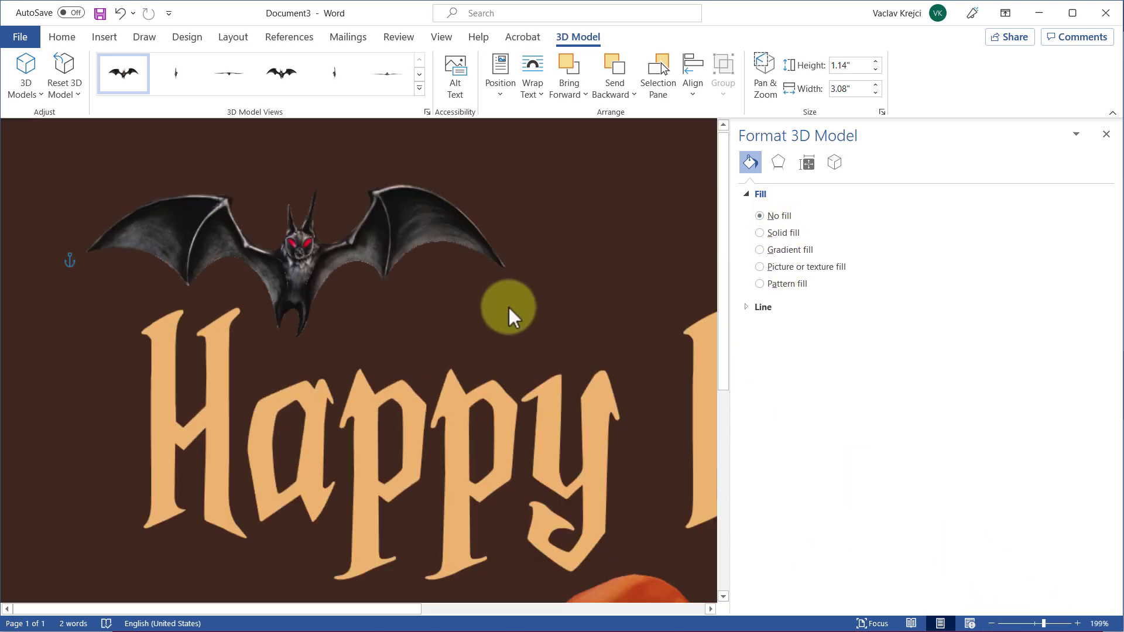
pyautogui.click(391, 285)
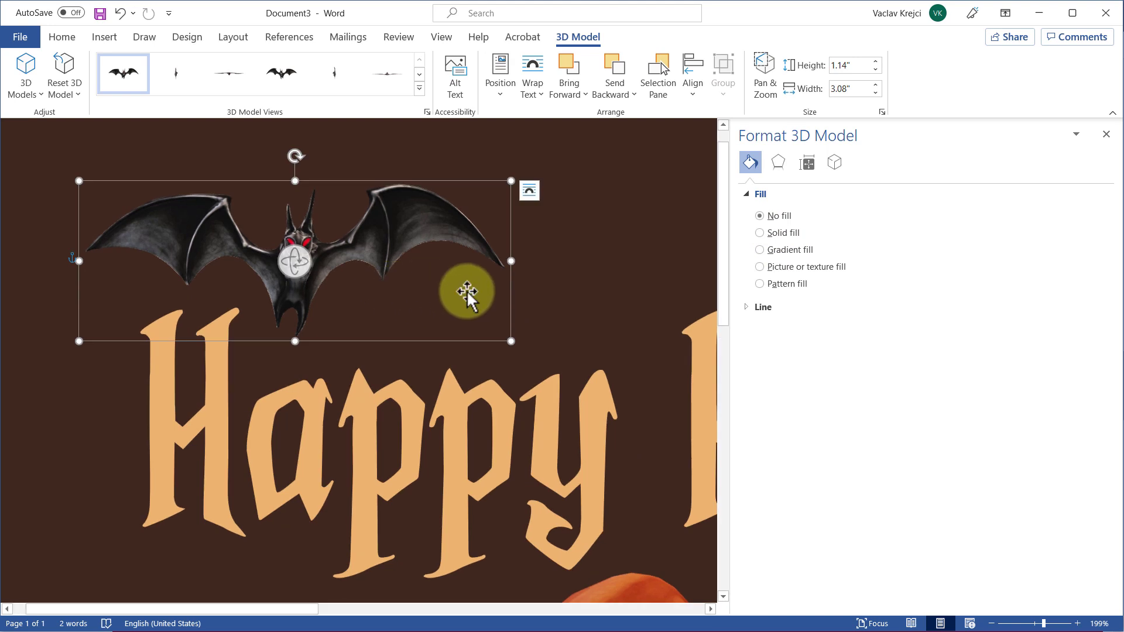
pyautogui.click(778, 165)
pyautogui.click(759, 195)
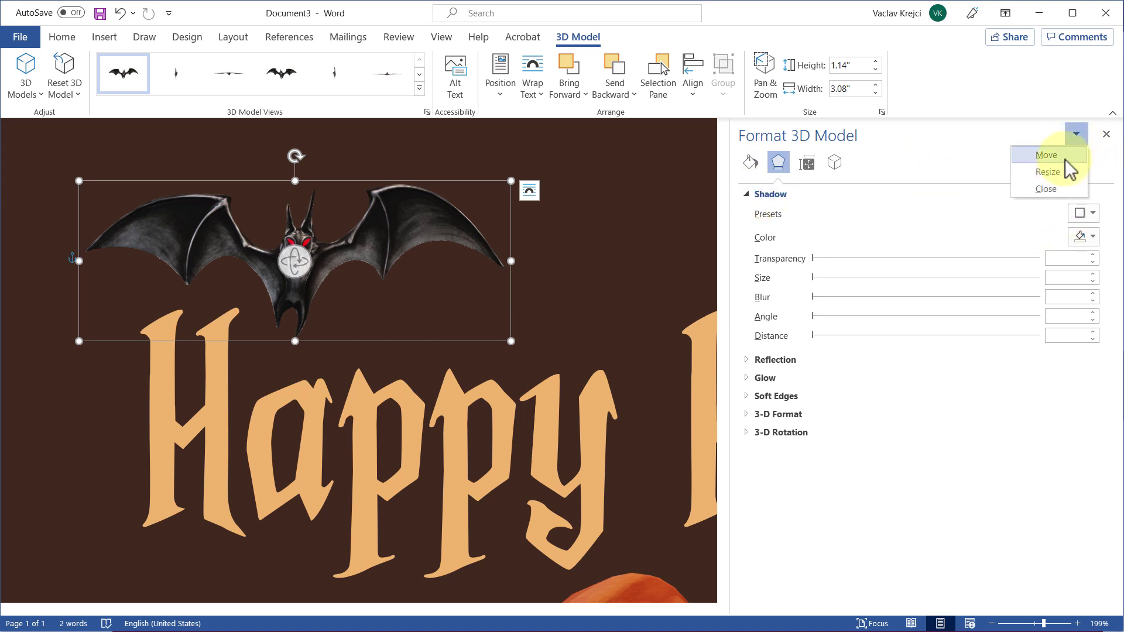
pyautogui.click(1061, 156)
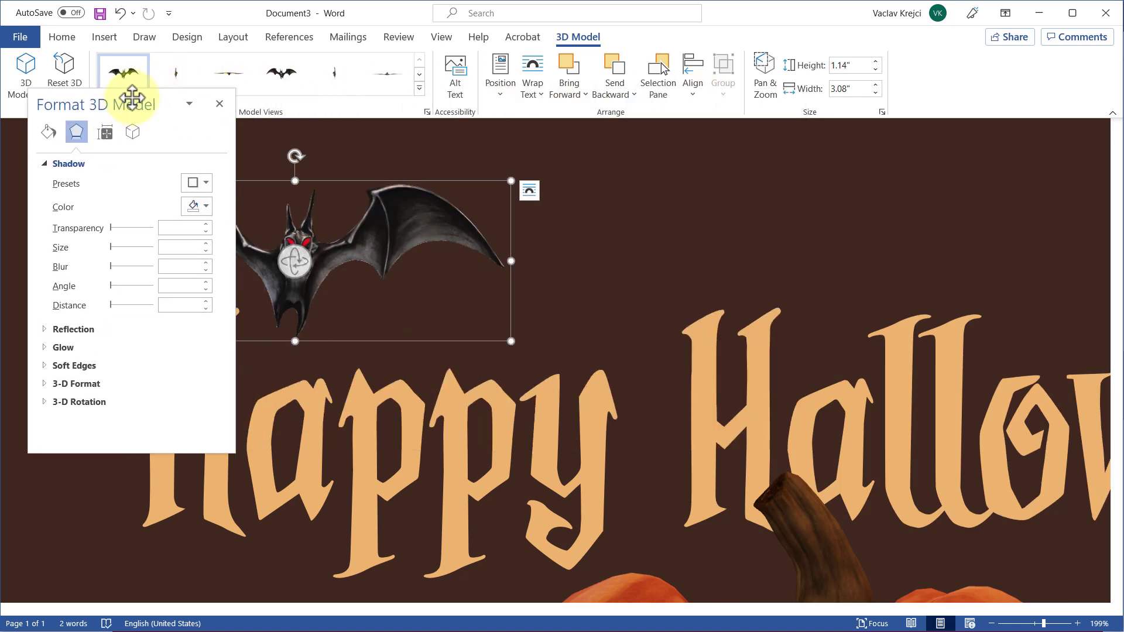
pyautogui.click(116, 70)
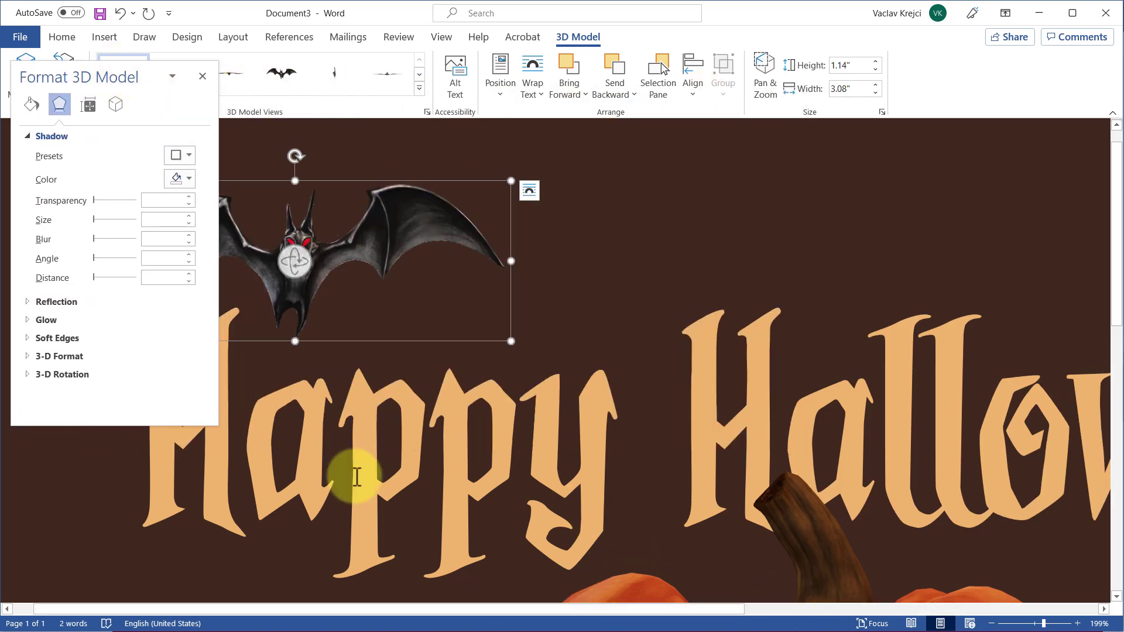
# Step: Apply the top-left inner shadow preset to the bat model and move the bat right, clear of the formatting pane
pyautogui.click(189, 155)
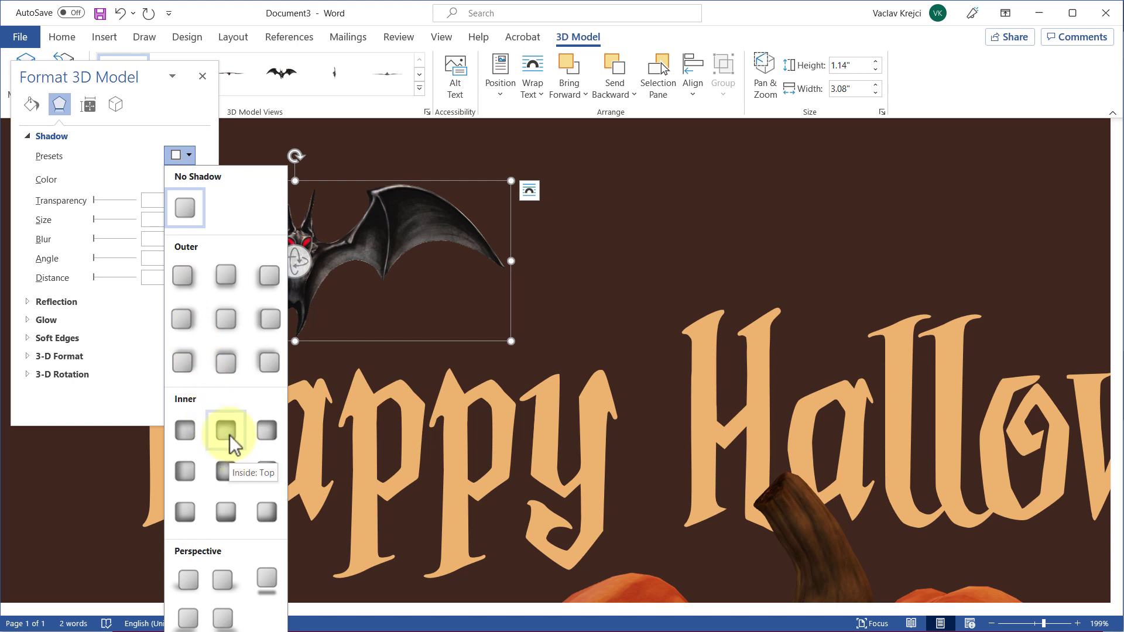
pyautogui.click(188, 431)
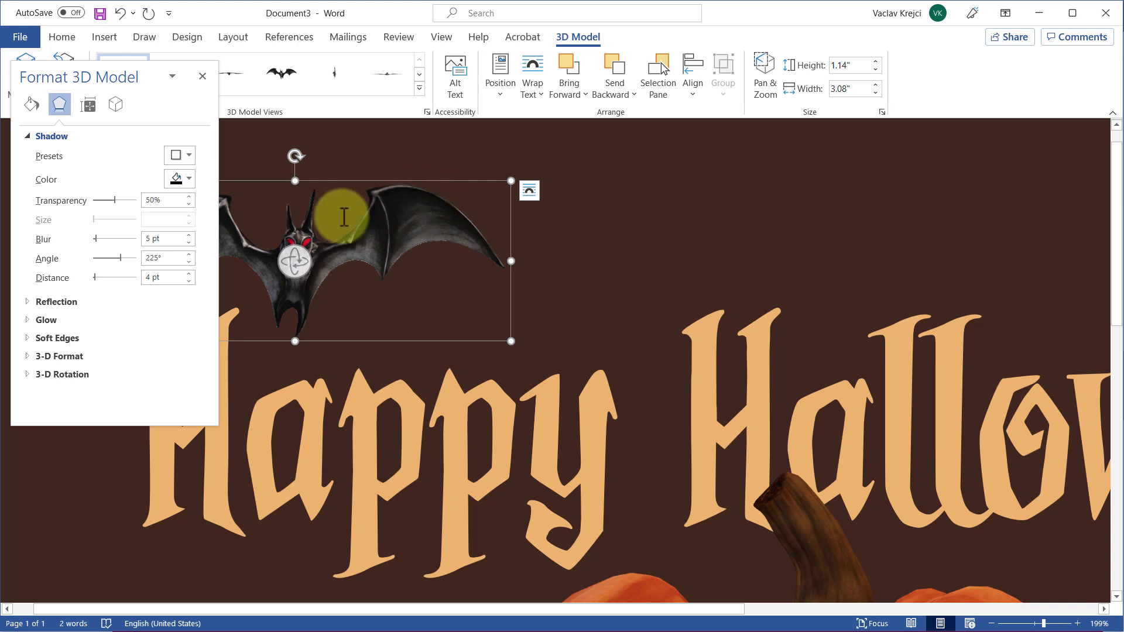
pyautogui.moveTo(729, 609); pyautogui.dragTo(709, 610)
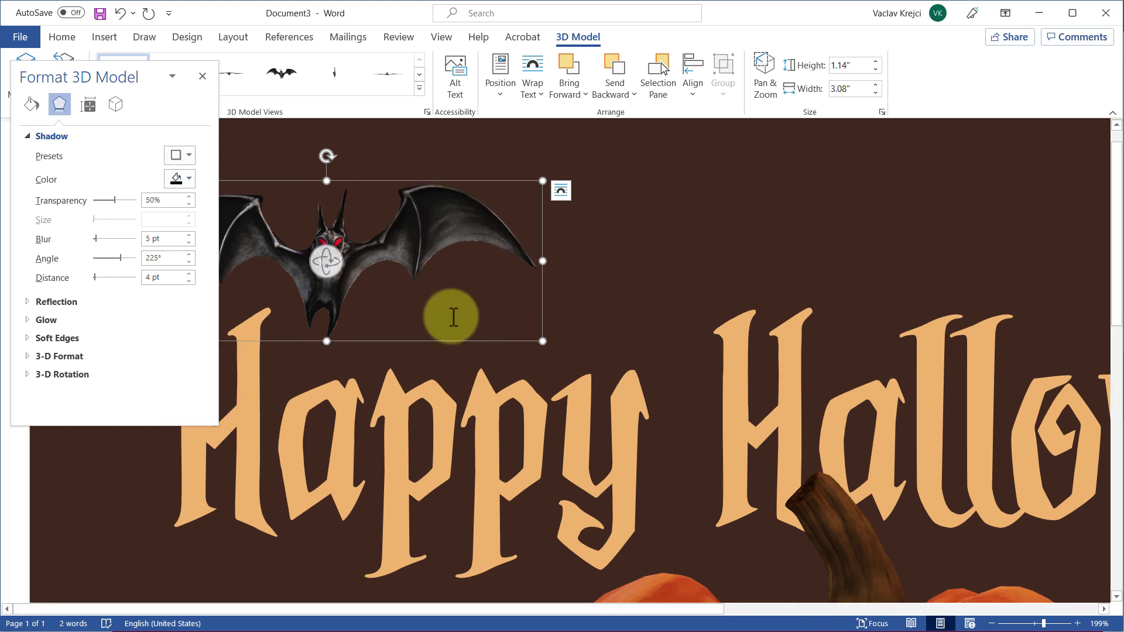
pyautogui.moveTo(421, 251); pyautogui.dragTo(514, 244)
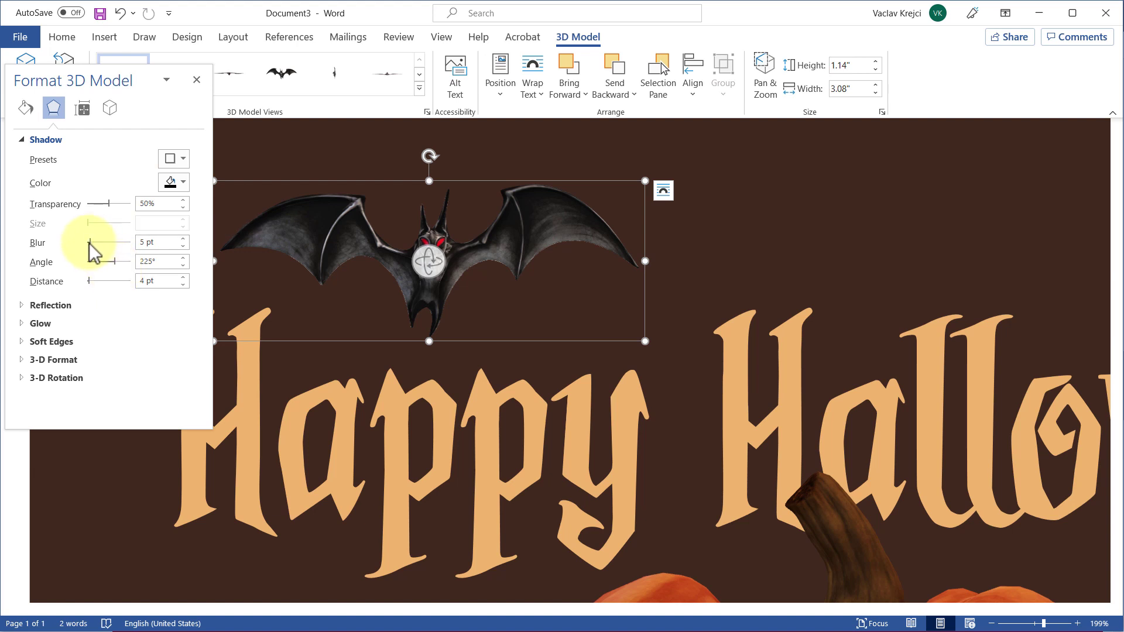
# Step: Set the bat's inner shadow to 100 pt blur and 0% transparency, and deselect the bat
pyautogui.moveTo(90, 242); pyautogui.dragTo(134, 244)
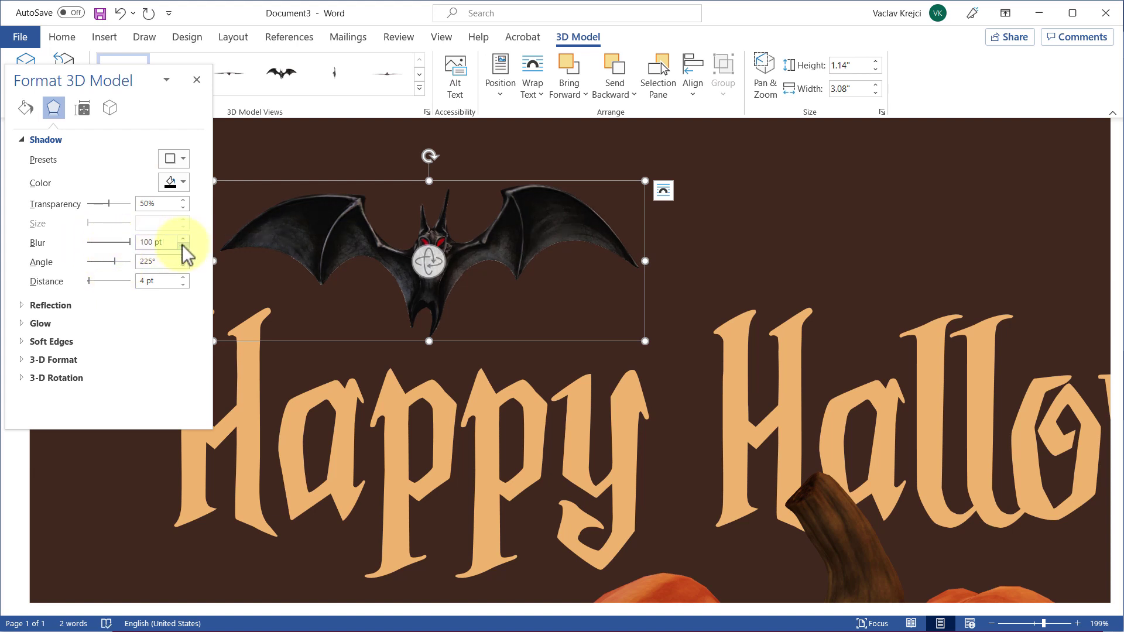
pyautogui.moveTo(110, 211); pyautogui.dragTo(77, 218)
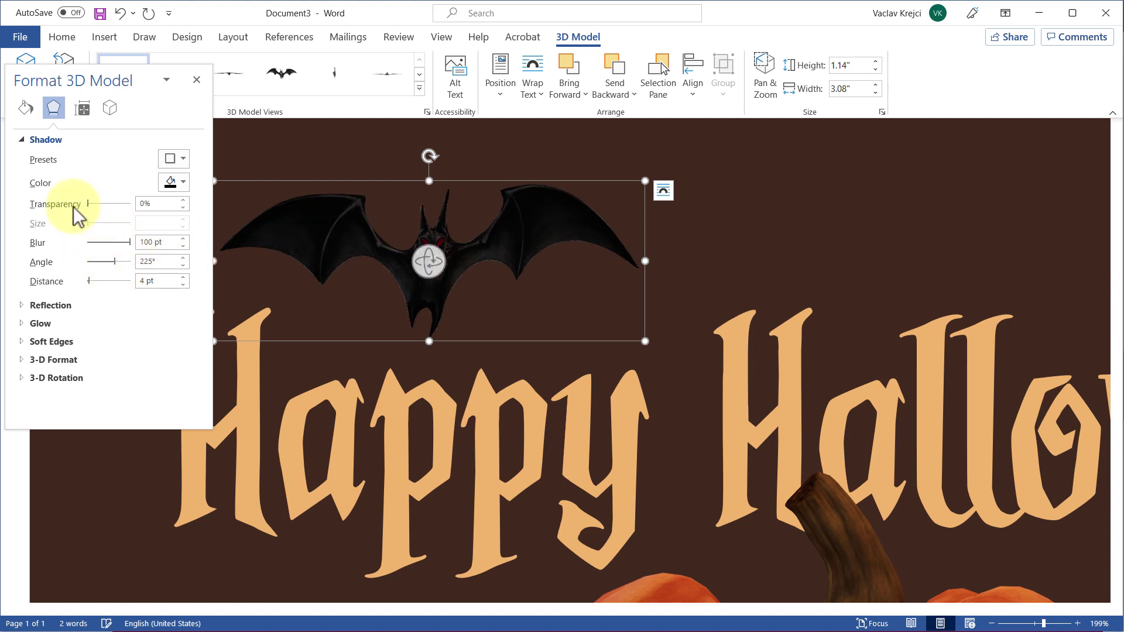
pyautogui.click(503, 186)
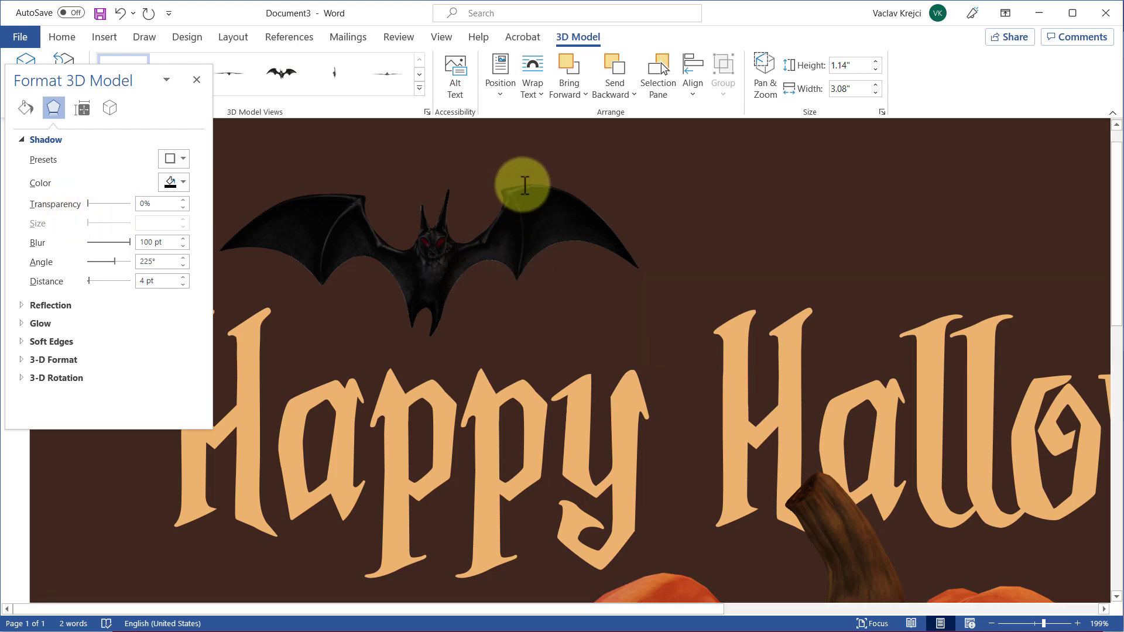
# Step: Move the bat slightly further right above "Happy" and set its shadow distance to 145 pt
pyautogui.click(540, 218)
pyautogui.moveTo(520, 186); pyautogui.dragTo(565, 186)
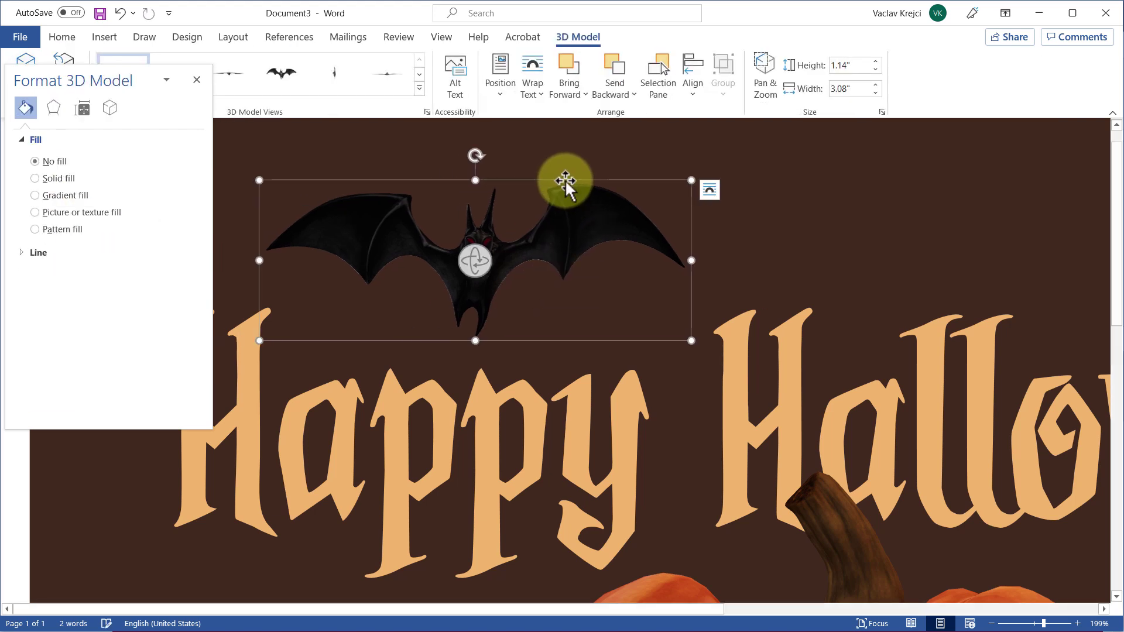
pyautogui.click(58, 112)
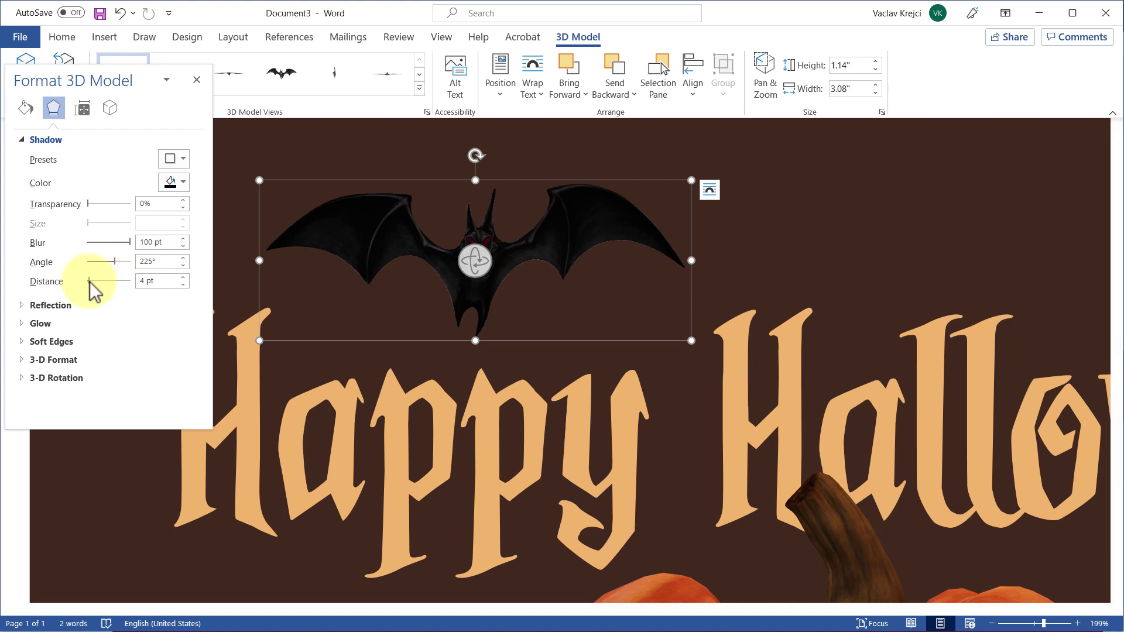
pyautogui.moveTo(98, 281); pyautogui.dragTo(119, 281)
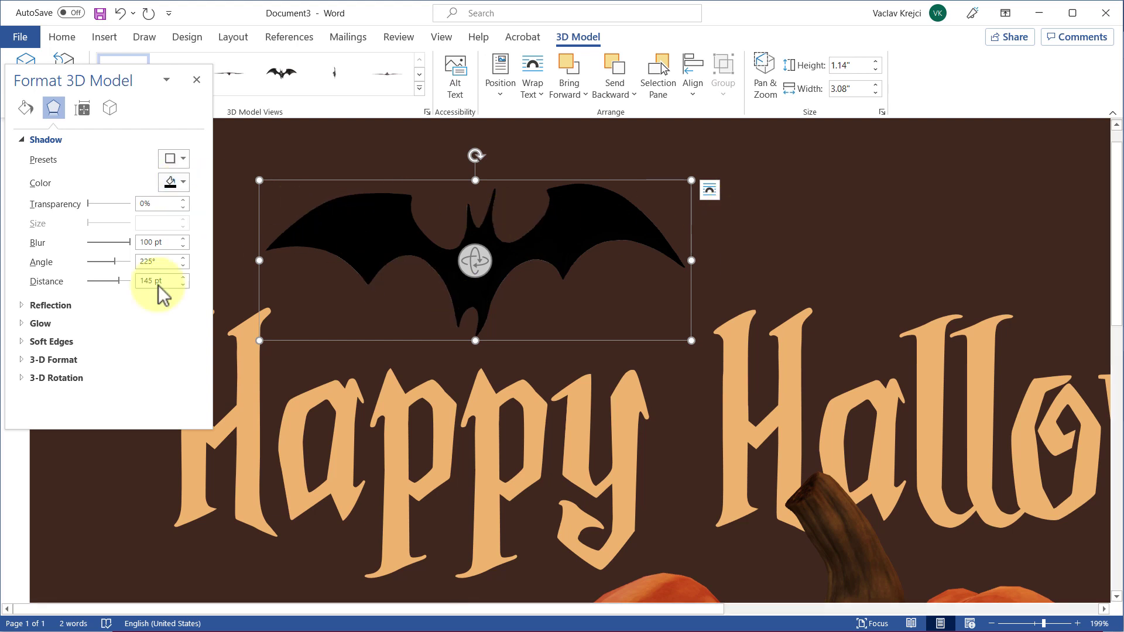
# Step: Color the bat's shadow dark brown and darken it to the custom color #2A1B14
pyautogui.click(175, 187)
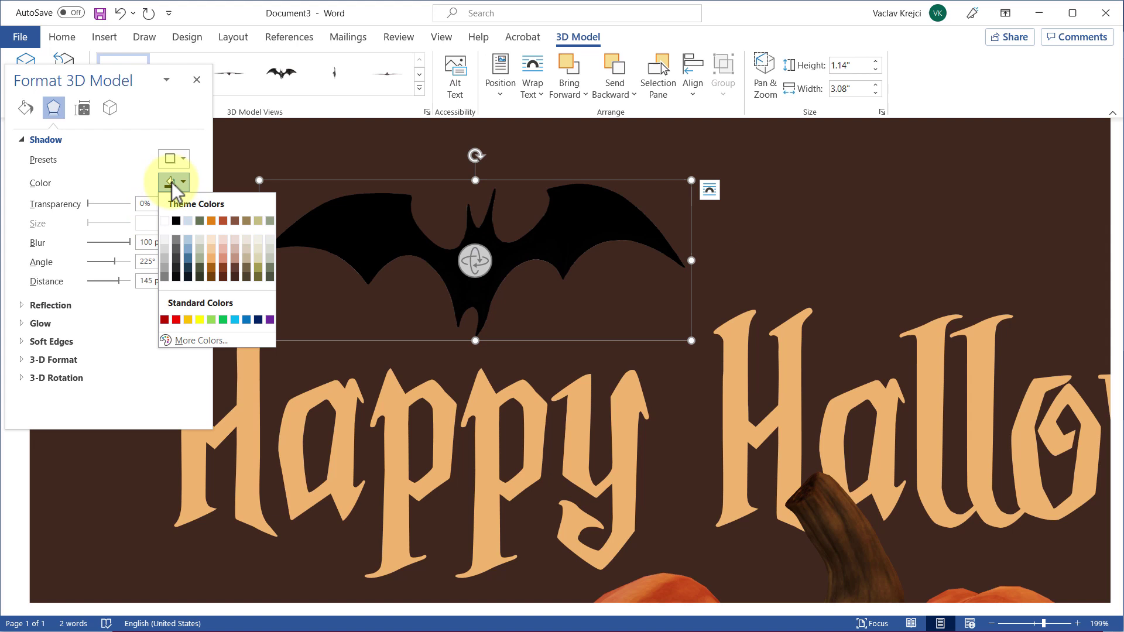
pyautogui.click(234, 279)
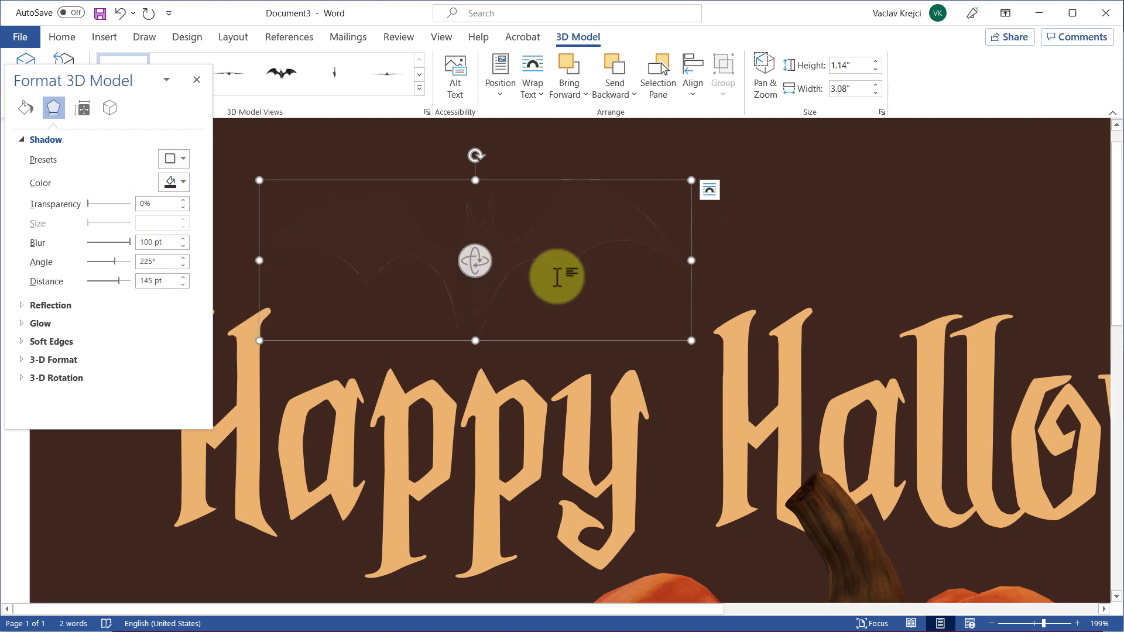
pyautogui.click(167, 182)
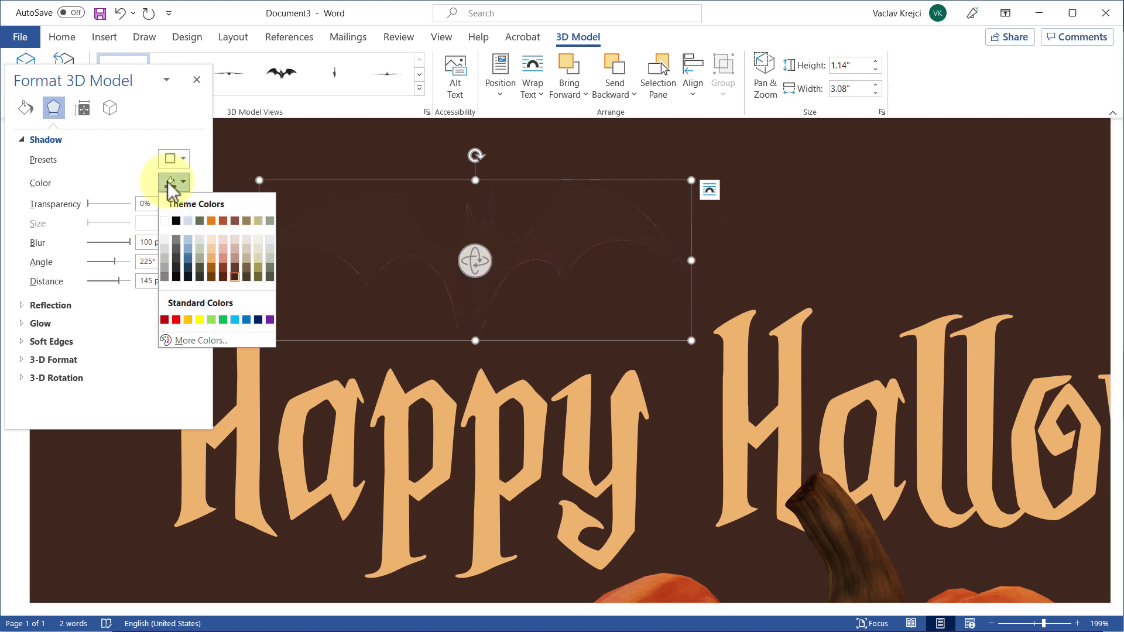
pyautogui.click(188, 336)
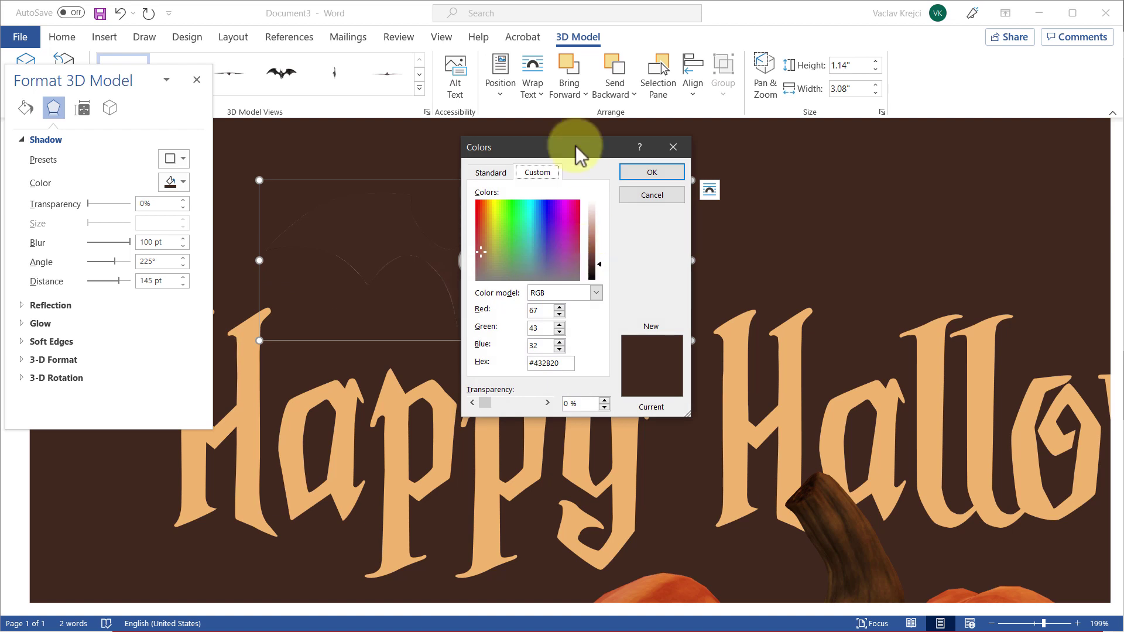
pyautogui.moveTo(575, 145); pyautogui.dragTo(504, 61)
pyautogui.moveTo(614, 331); pyautogui.dragTo(876, 481)
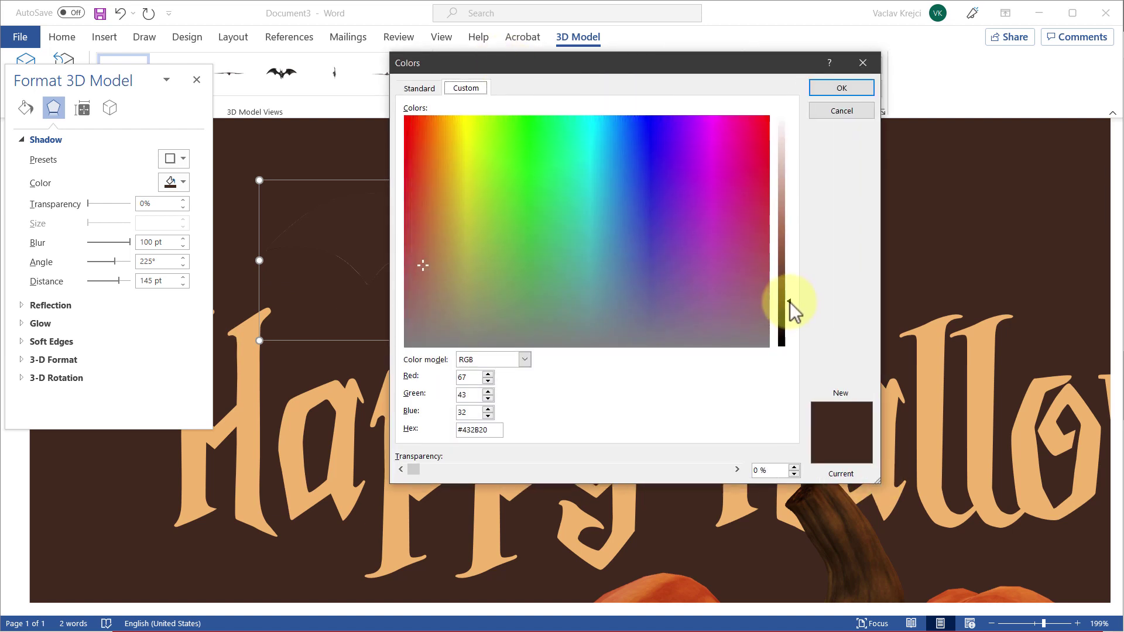
pyautogui.moveTo(789, 304); pyautogui.dragTo(789, 319)
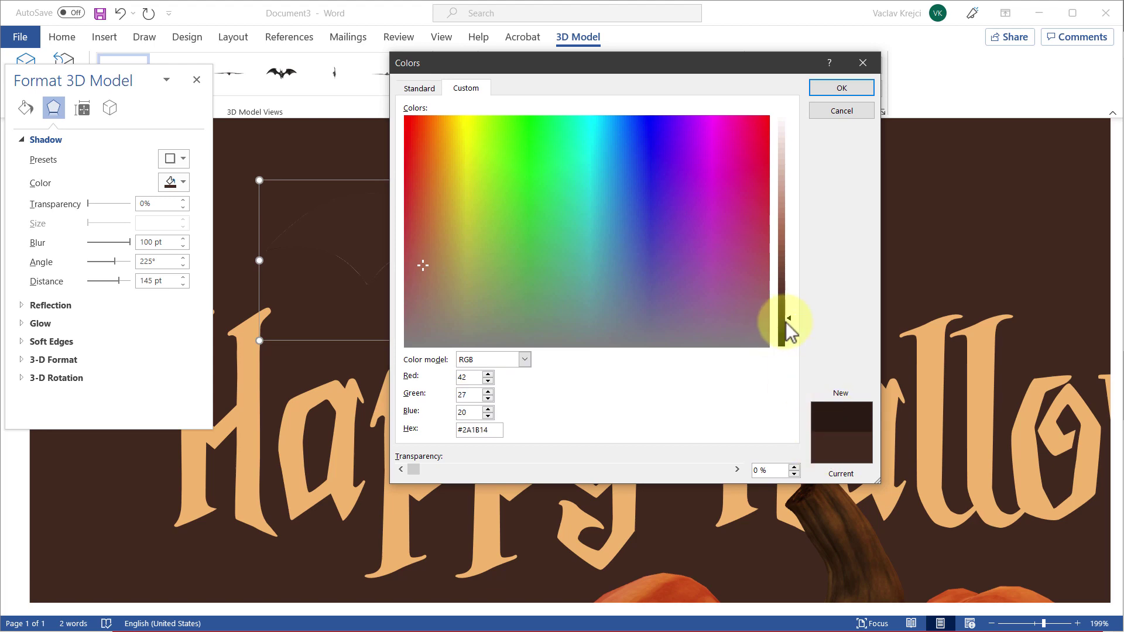
pyautogui.click(841, 88)
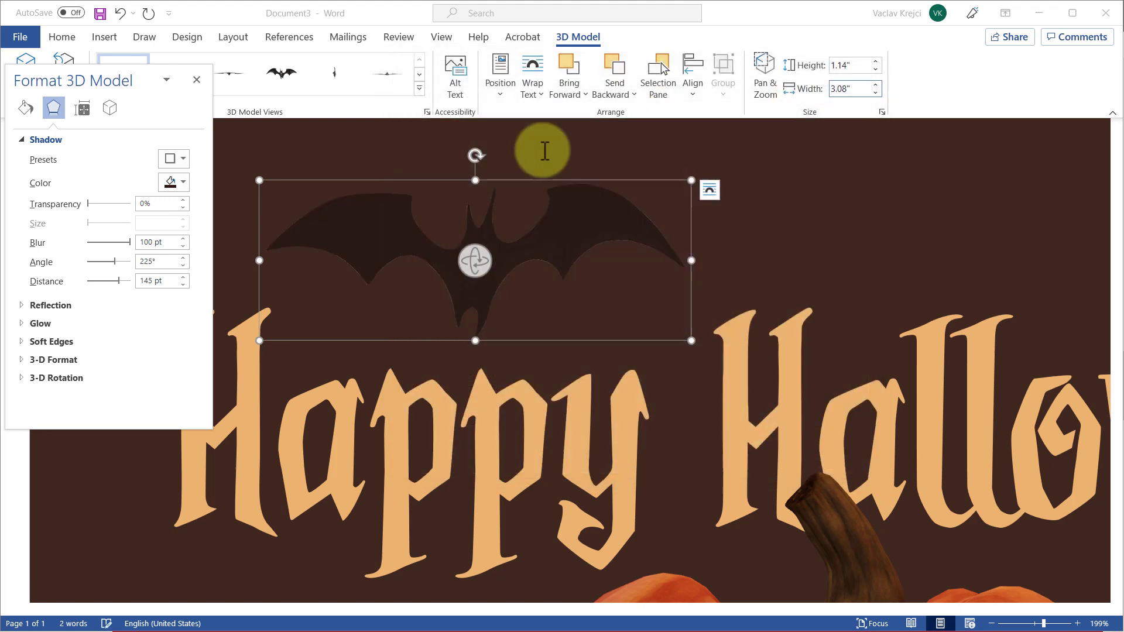
# Step: Close the 3D model formatting pane and turn the bat above "Happy" slightly in 3D
pyautogui.click(197, 80)
pyautogui.moveTo(1043, 623); pyautogui.dragTo(1024, 624)
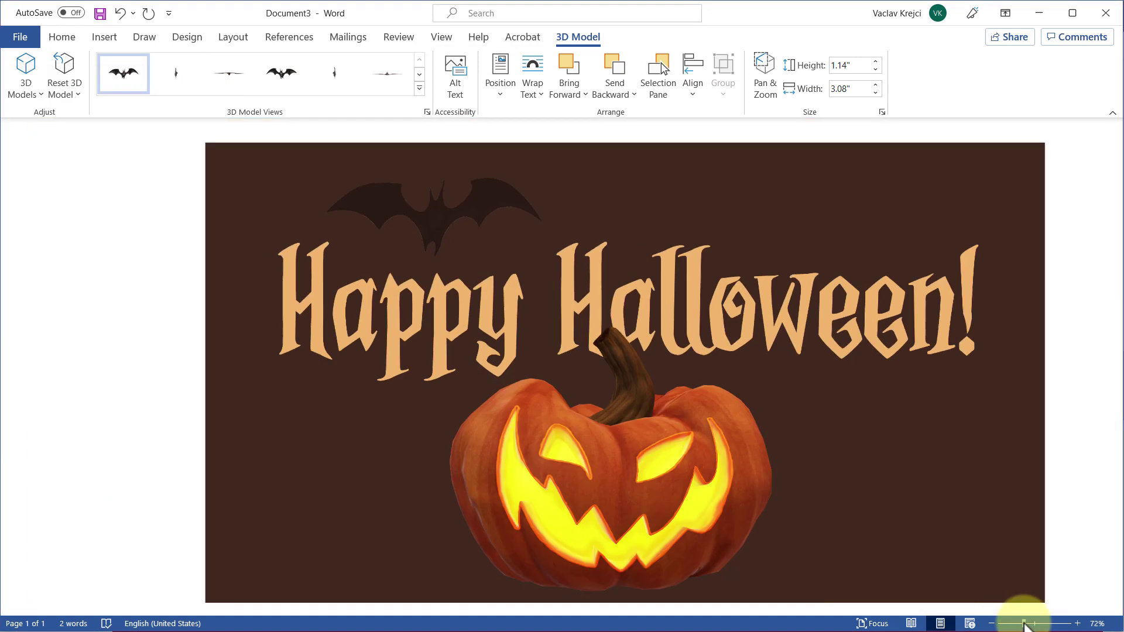
pyautogui.moveTo(421, 206); pyautogui.dragTo(447, 210)
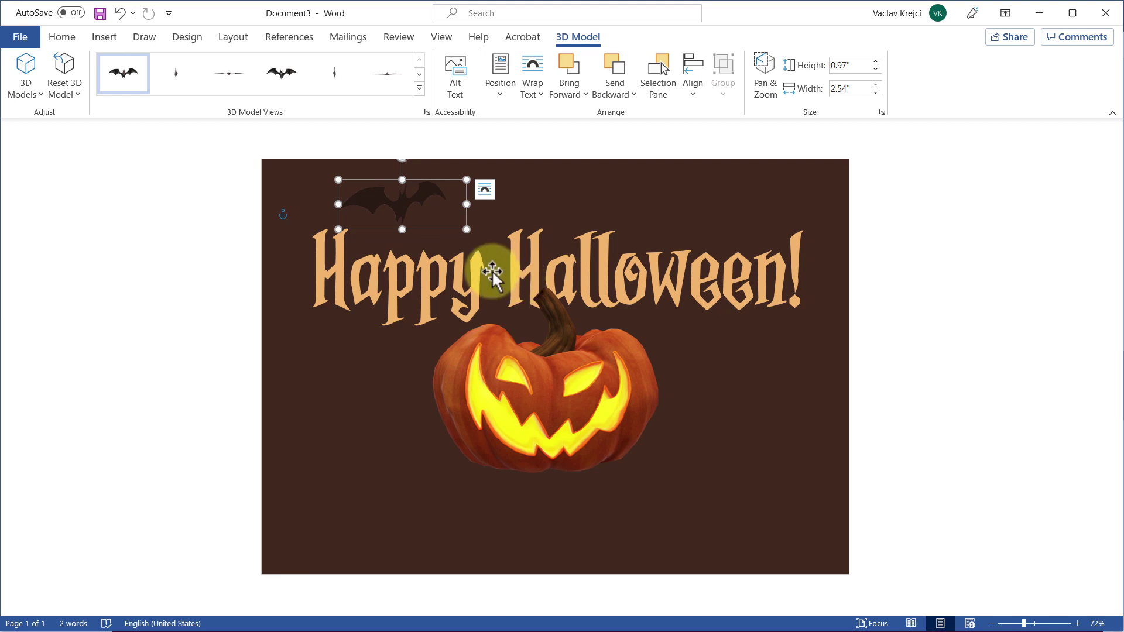
# Step: Paste a copy of the bat, reset it to the front view, and place it to the right of the pumpkin
pyautogui.hotkey('ctrl', 'v')
pyautogui.moveTo(414, 216); pyautogui.dragTo(710, 381)
pyautogui.click(129, 82)
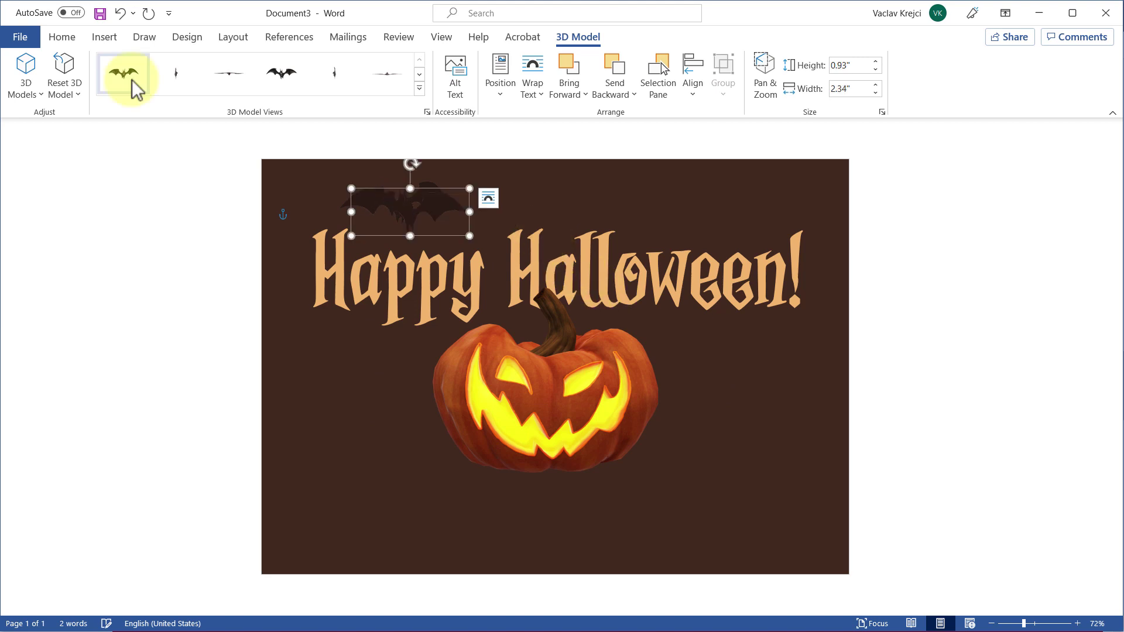
# Step: Add two more bat copies, one near the page's lower-left corner and a smaller one near the lower-right corner
pyautogui.click(64, 39)
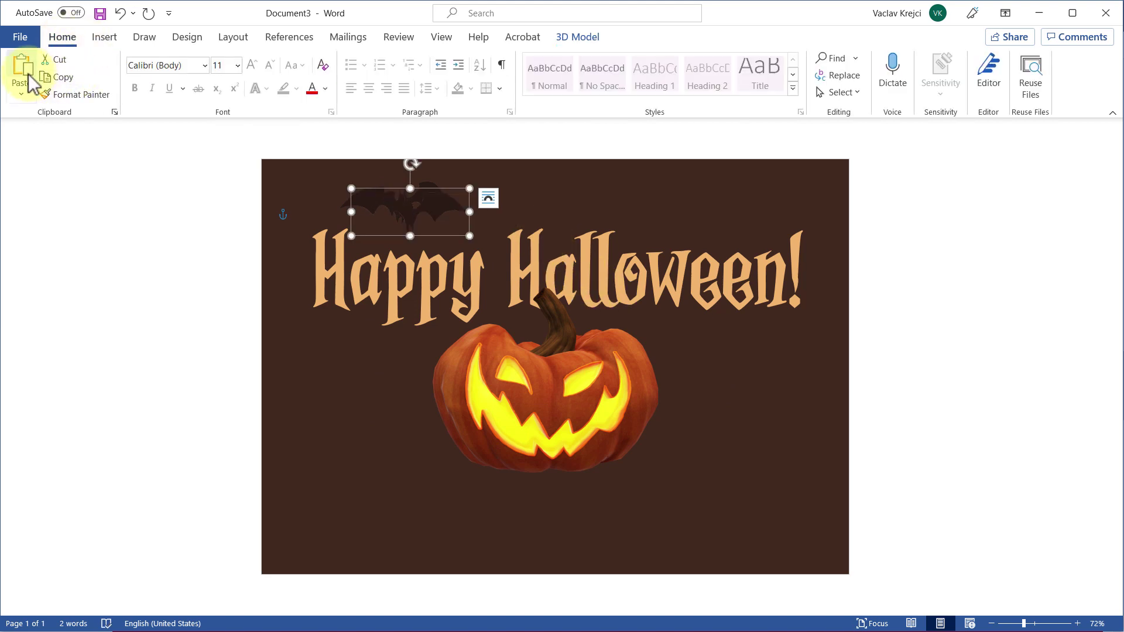
pyautogui.moveTo(442, 193); pyautogui.dragTo(362, 403)
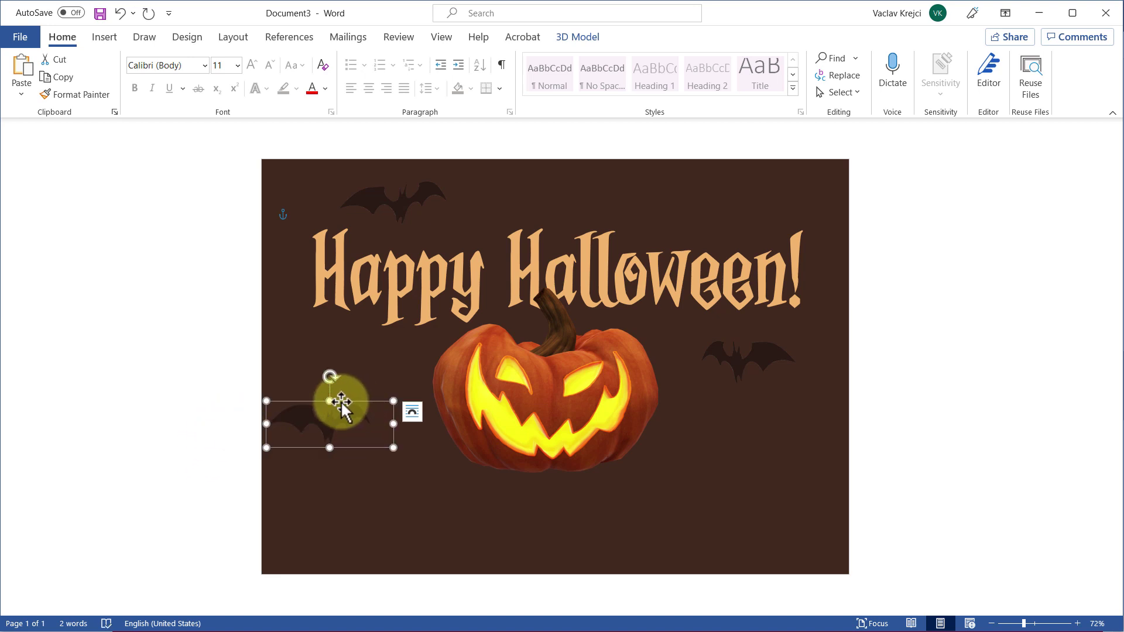
pyautogui.moveTo(352, 405); pyautogui.dragTo(792, 515)
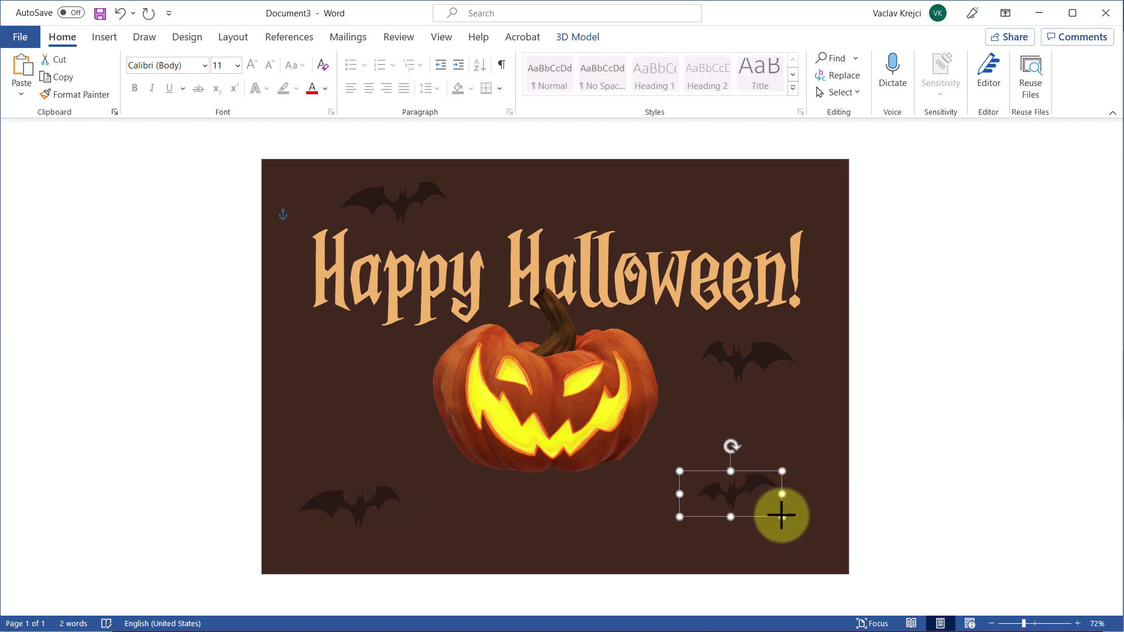
# Step: Tilt the bat right of the pumpkin and add further copies left of and below the pumpkin and above "Halloween!"
pyautogui.moveTo(749, 472); pyautogui.dragTo(738, 366)
pyautogui.click(592, 515)
pyautogui.moveTo(375, 512); pyautogui.dragTo(715, 188)
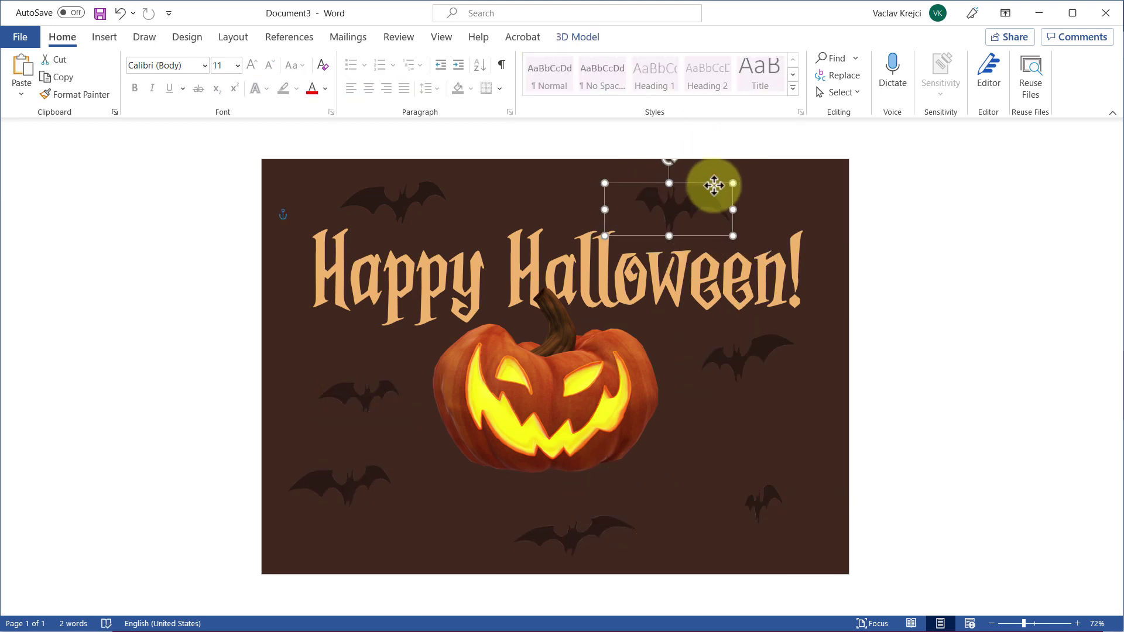
pyautogui.click(559, 280)
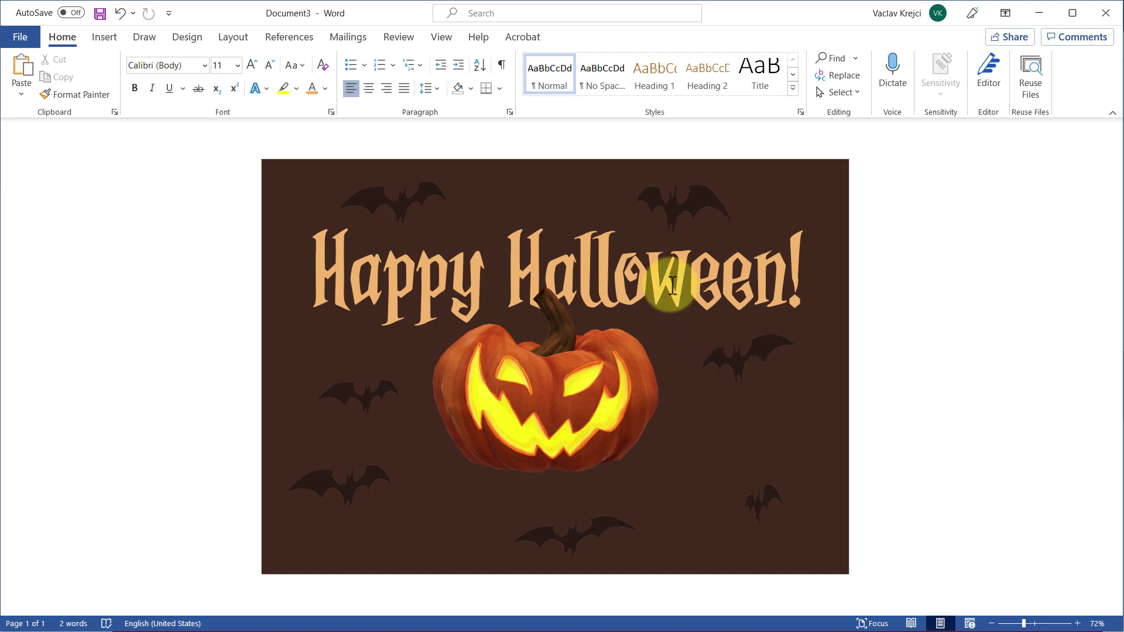
# Step: Duplicate the "Happy Halloween!" text box and move the copy down over the lower half of the pumpkin
pyautogui.click(533, 228)
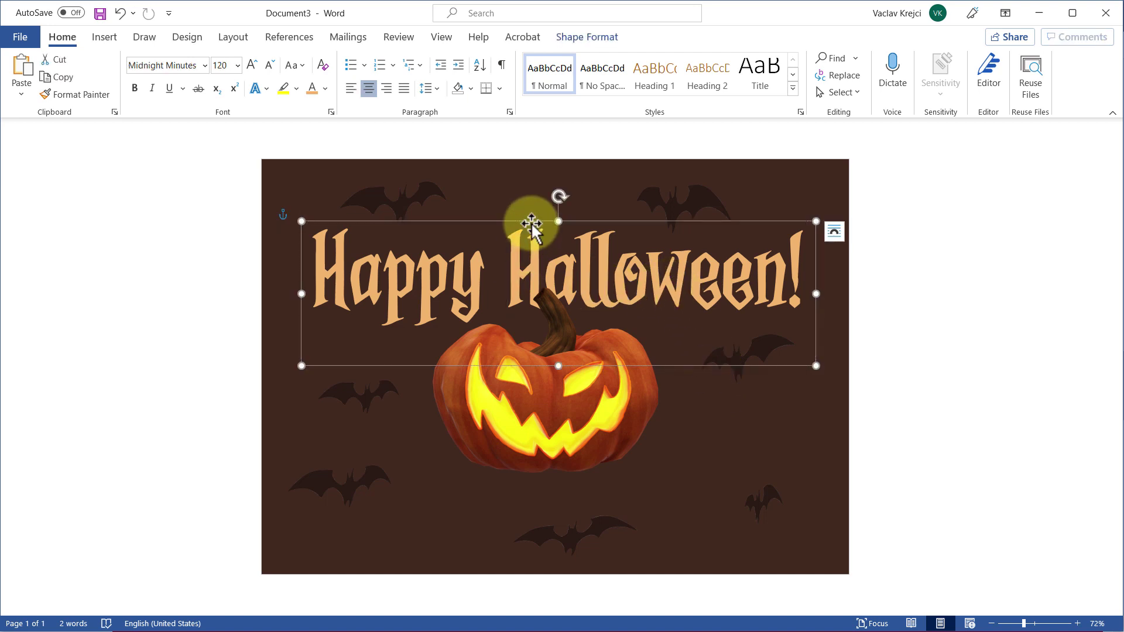
pyautogui.hotkey('ctrl', 'c')
pyautogui.hotkey('ctrl', 'v')
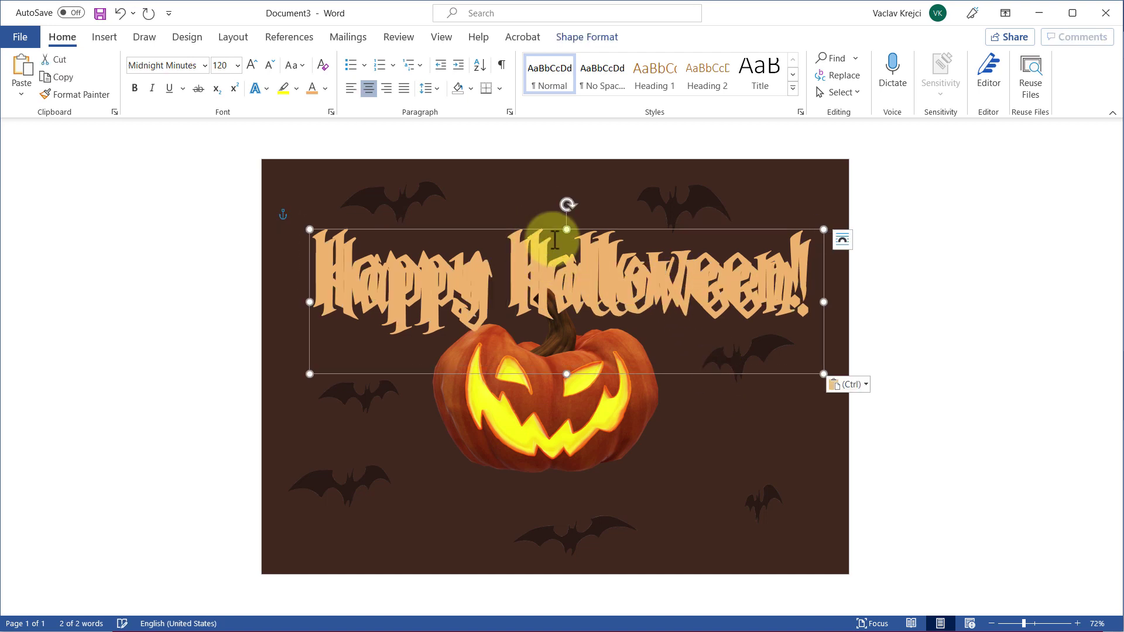
pyautogui.moveTo(550, 234); pyautogui.dragTo(535, 392)
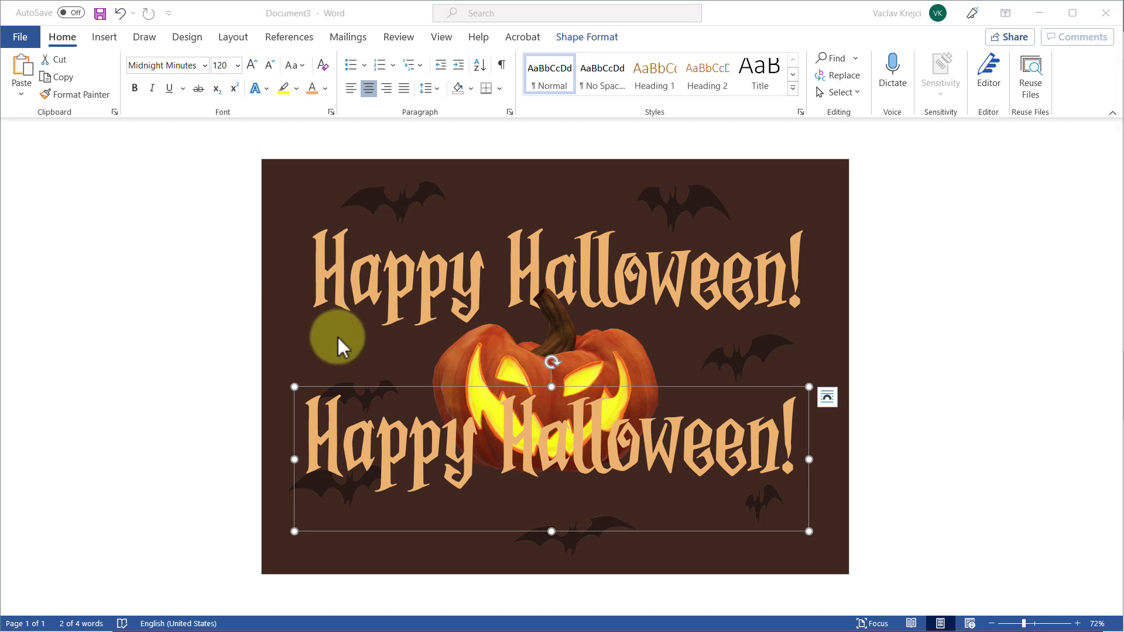
# Step: Replace the copied text box's content with "Create Happy Halloween Card in Microsoft Word" and set its font size to 30
pyautogui.click(396, 476)
pyautogui.hotkey('ctrl', 'a')
pyautogui.hotkey('ctrl', 'v')
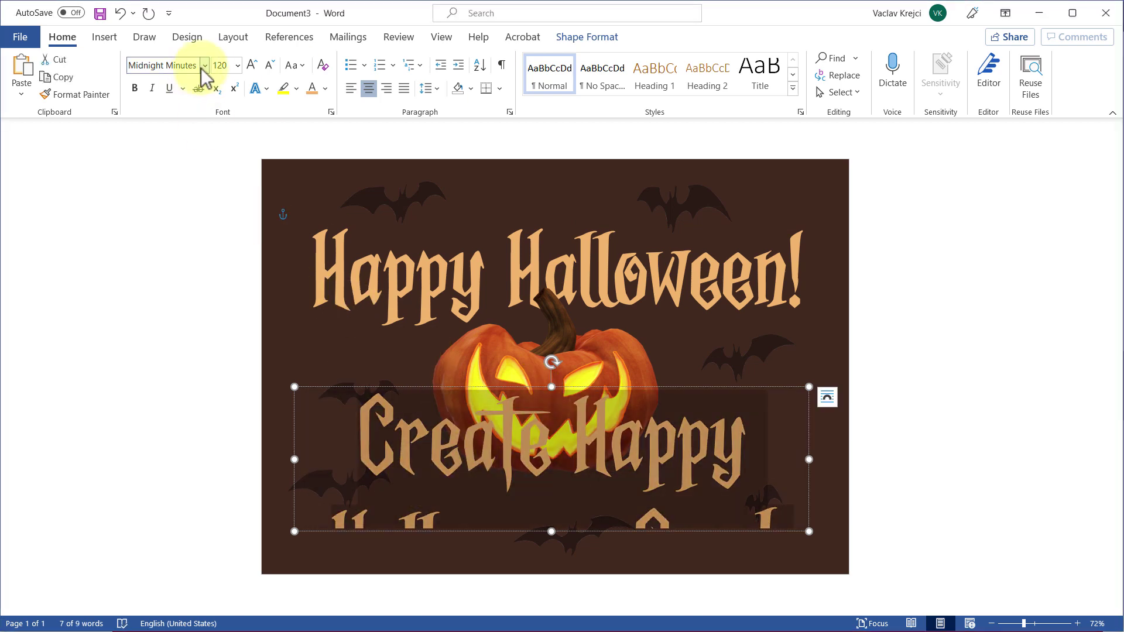
pyautogui.write('30')
pyautogui.press('Return')
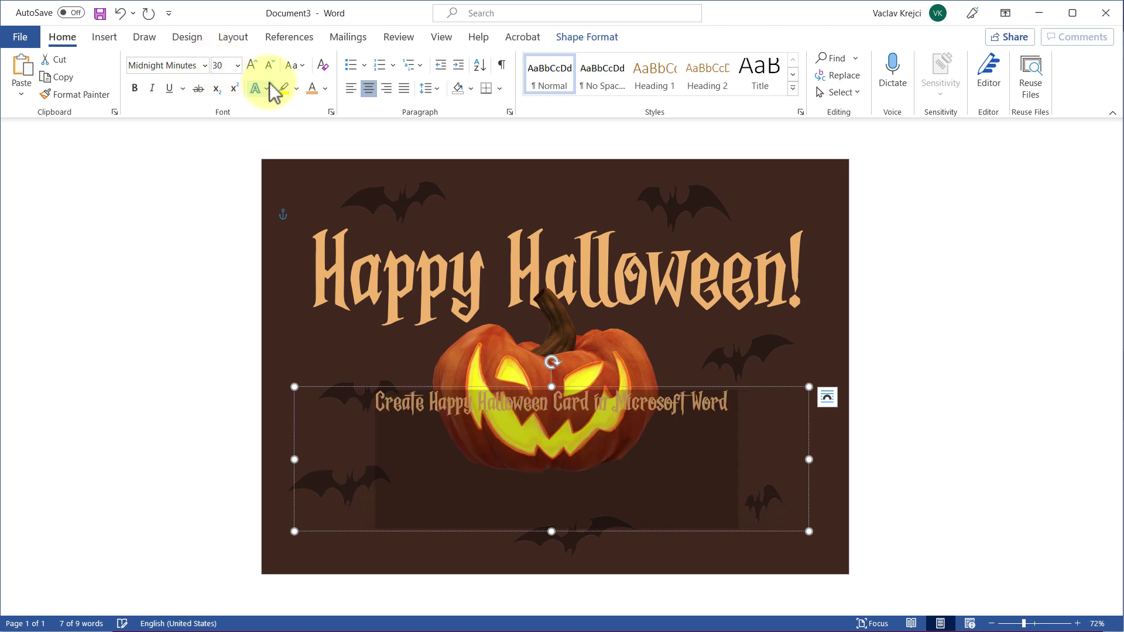
# Step: Set the caption's font size to 40, fit its text box below the pumpkin, and color the text dark rust red
pyautogui.click(222, 66)
pyautogui.write('40')
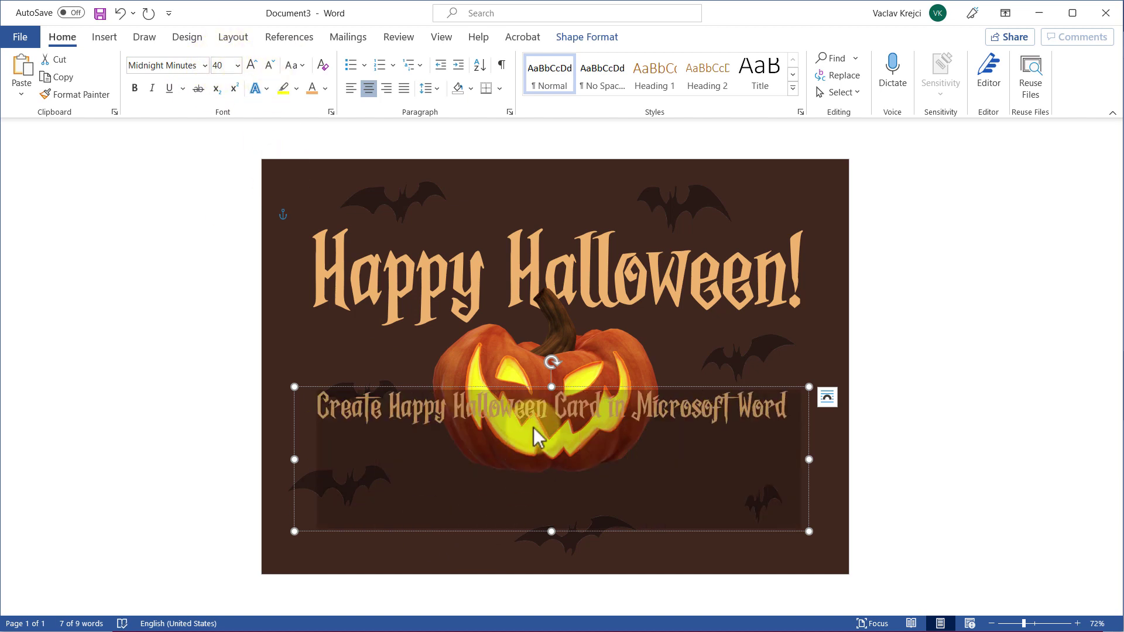
pyautogui.press('Return')
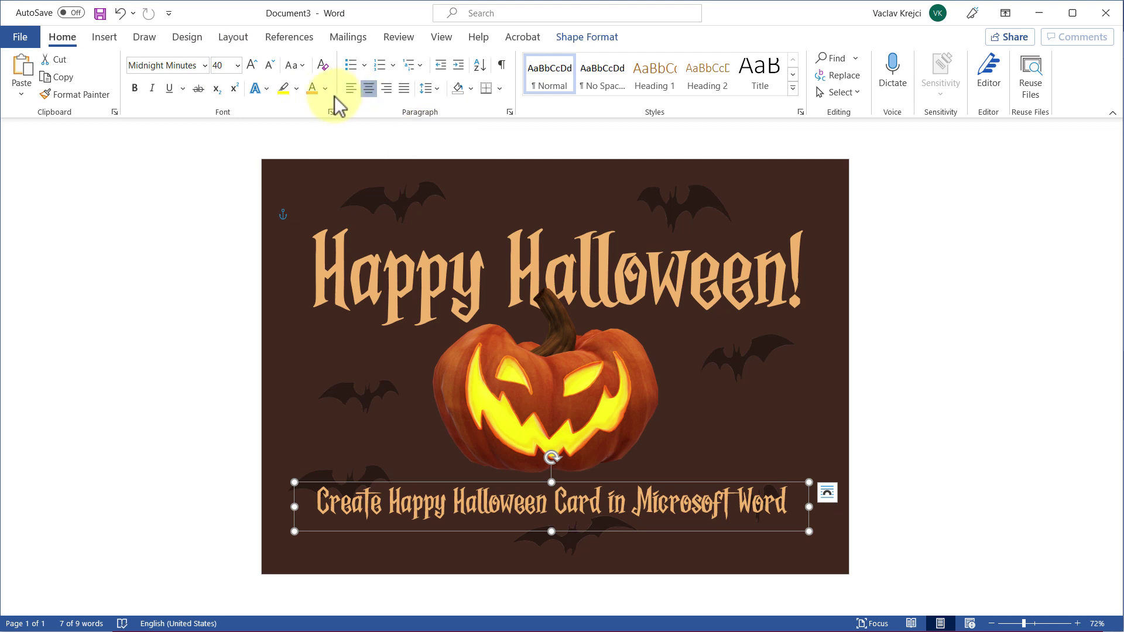
pyautogui.click(325, 89)
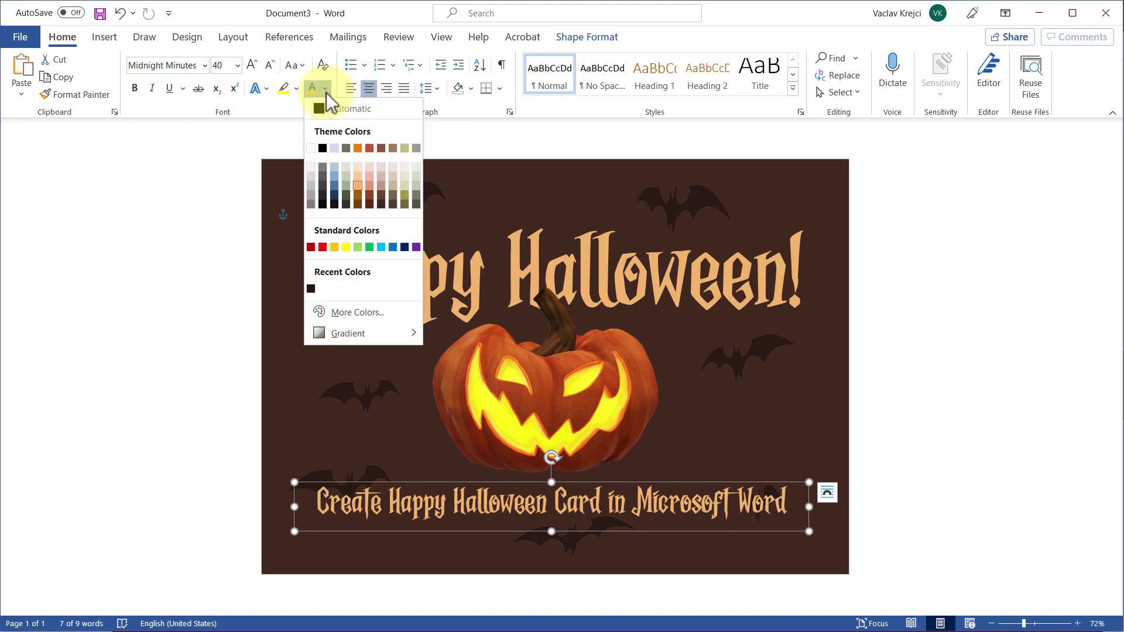
pyautogui.click(370, 192)
pyautogui.click(709, 373)
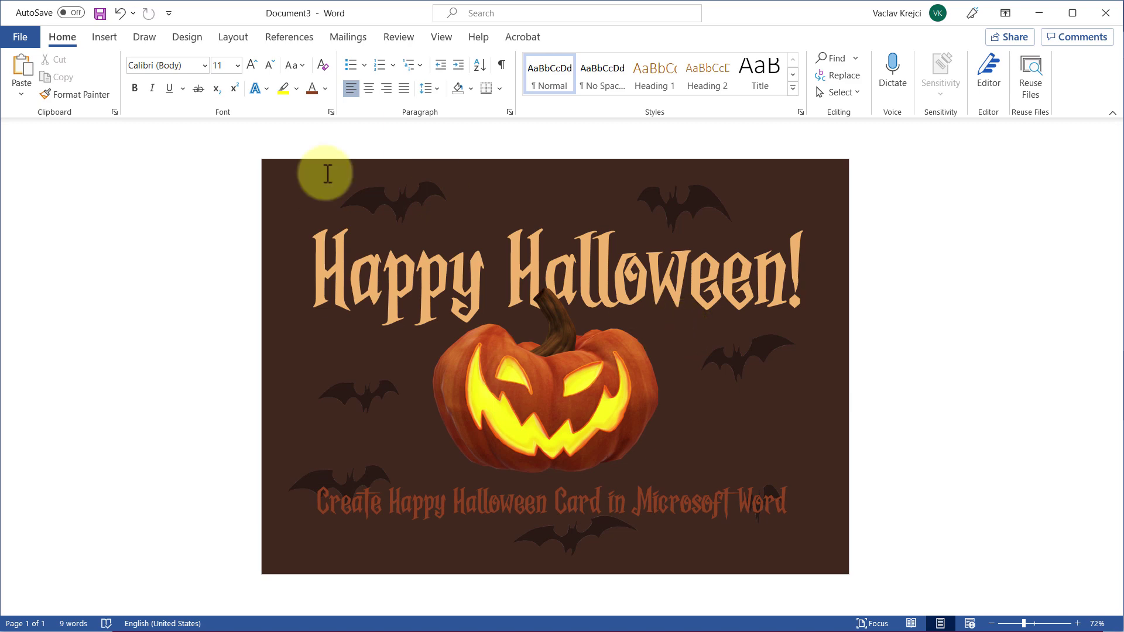
# Step: Draw a rectangle about 7.45" high and 10.93" wide as a frame just inside the page edges
pyautogui.click(105, 37)
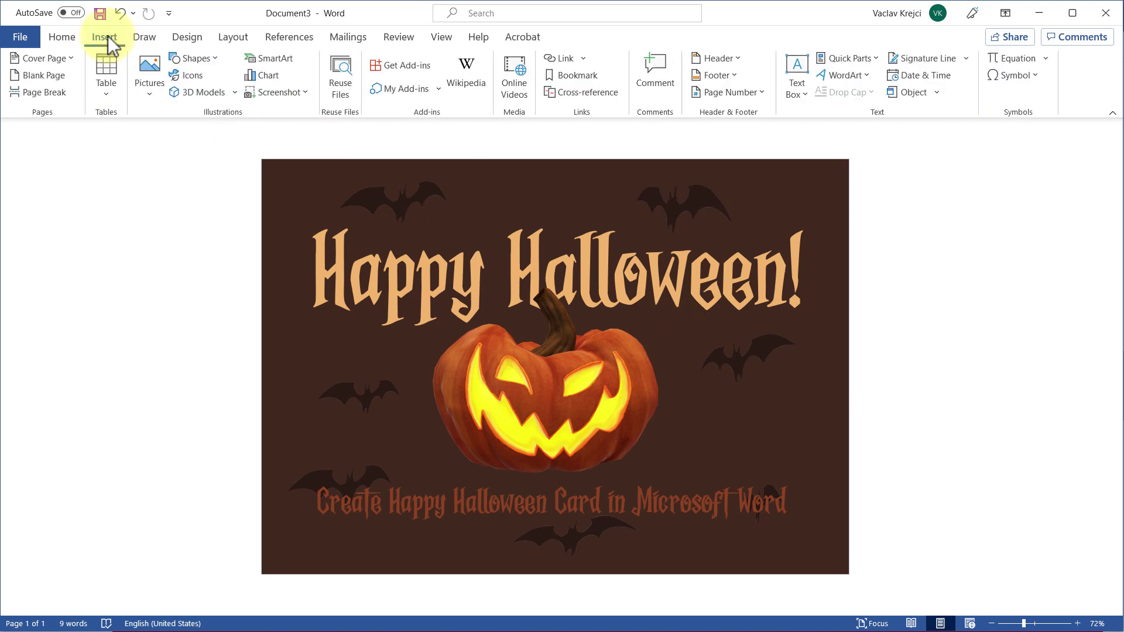
pyautogui.click(193, 58)
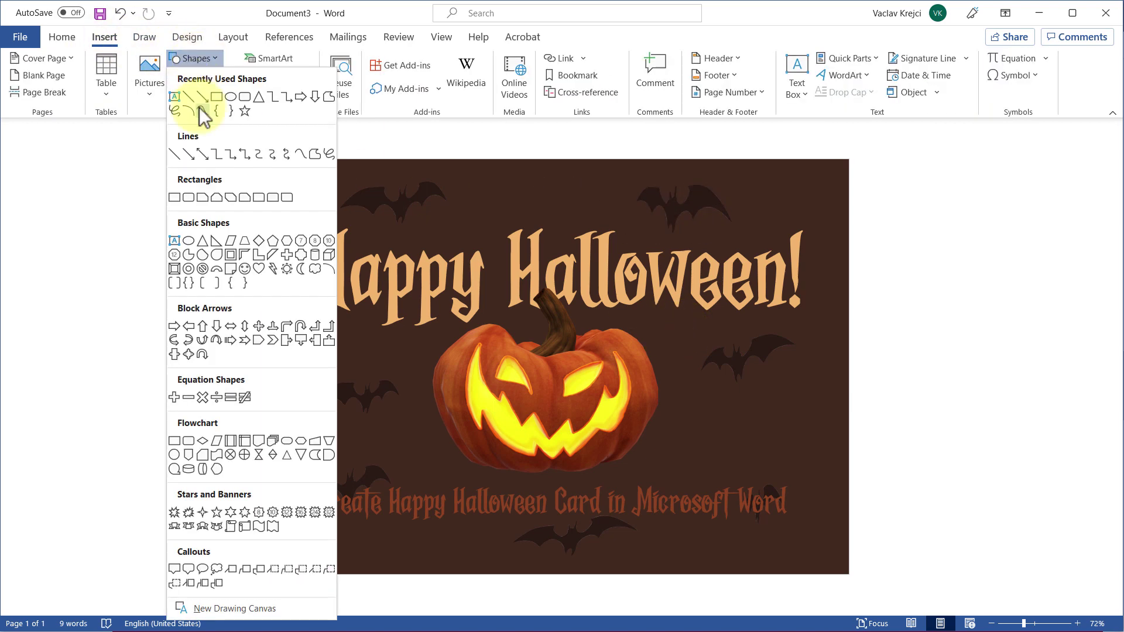
pyautogui.click(175, 200)
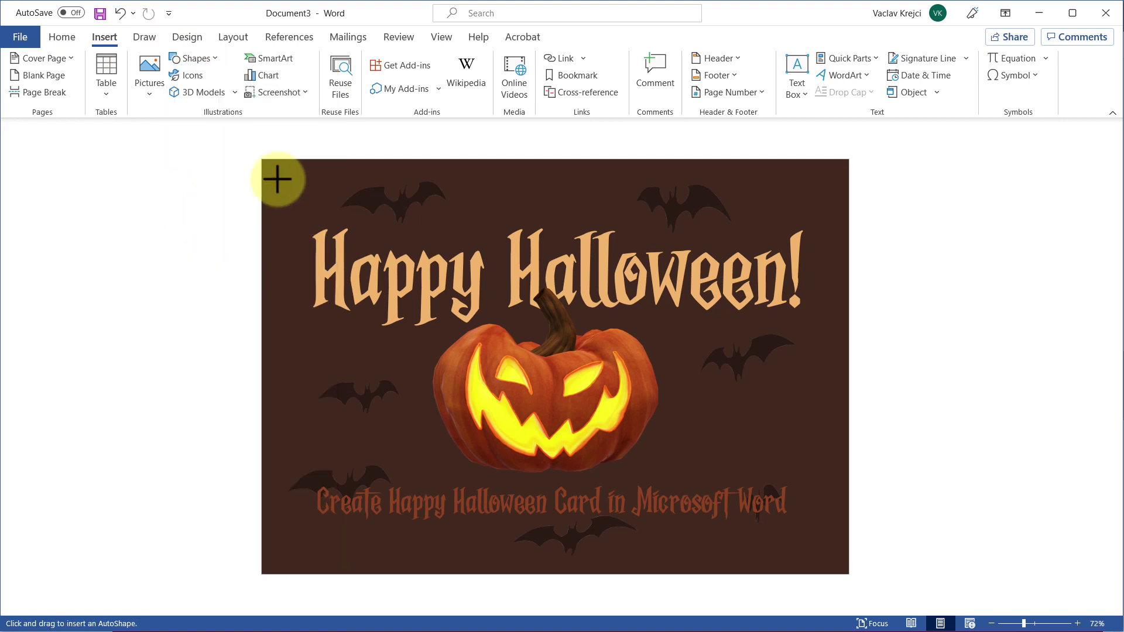
pyautogui.moveTo(277, 179); pyautogui.dragTo(831, 554)
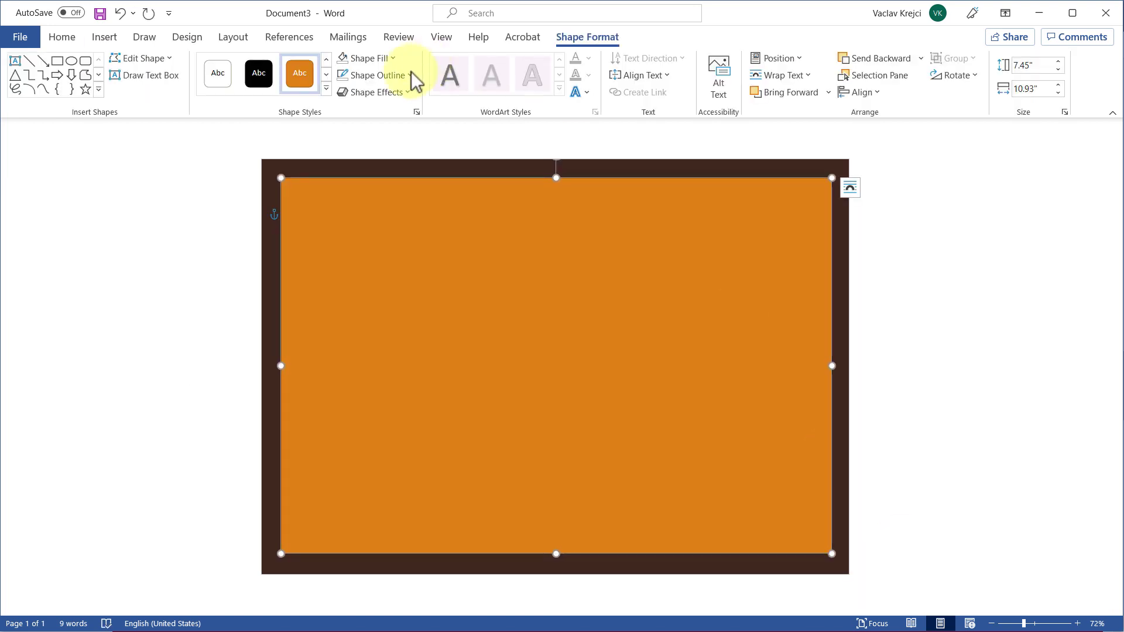
# Step: Give the frame rectangle no fill and a 2¼ pt outline in the darkest orange theme shade, then deselect it
pyautogui.click(375, 59)
pyautogui.click(389, 262)
pyautogui.click(375, 75)
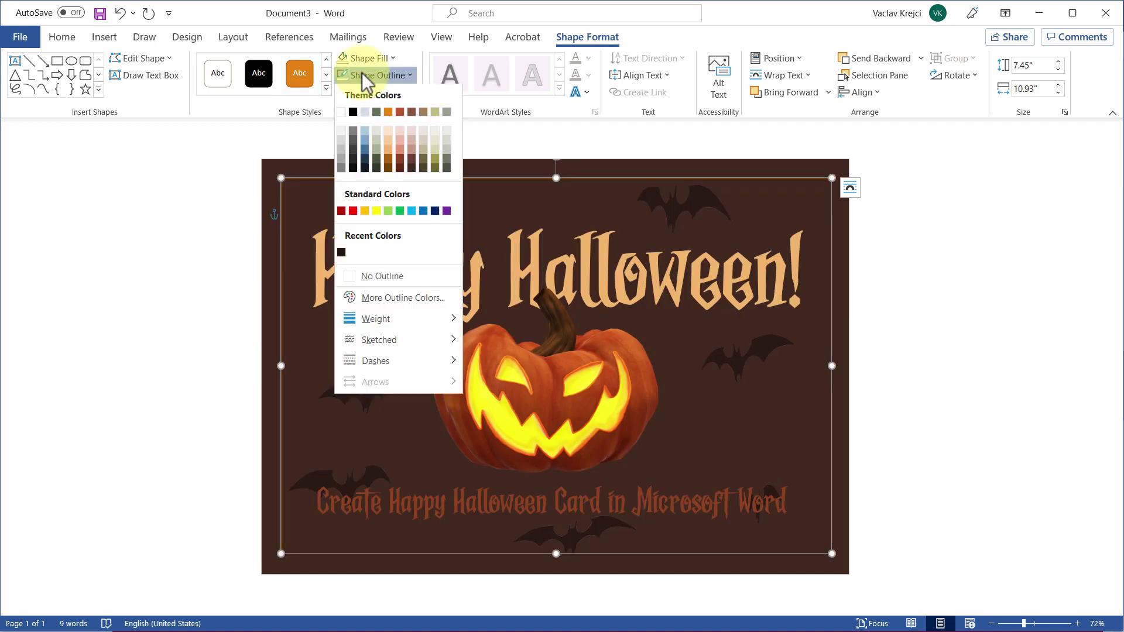
pyautogui.moveTo(423, 332)
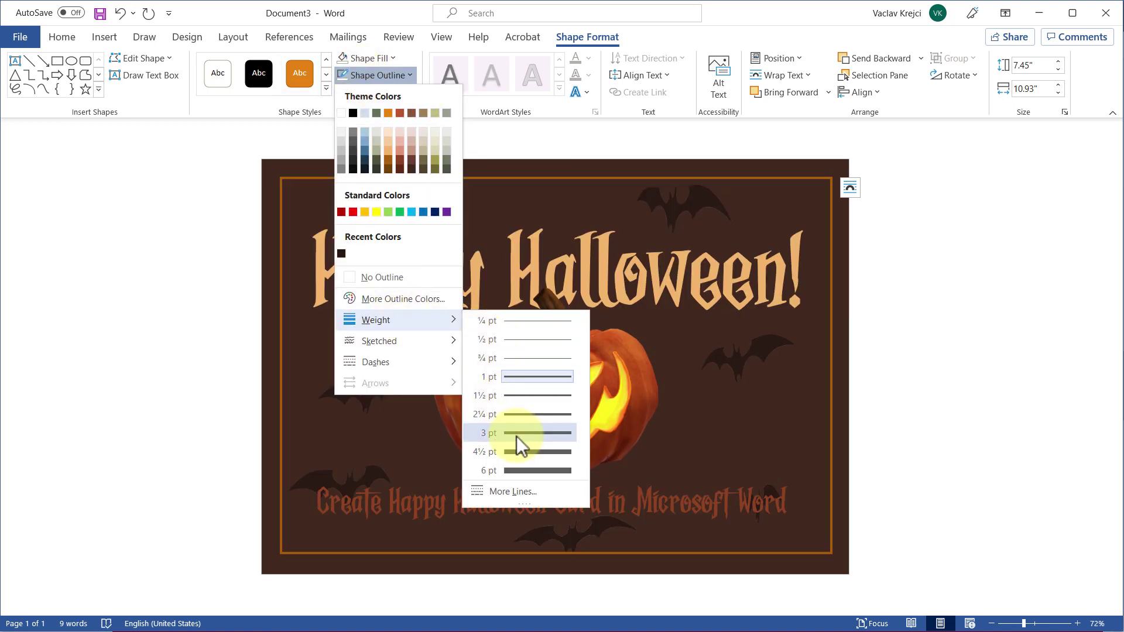
pyautogui.click(512, 415)
pyautogui.click(378, 74)
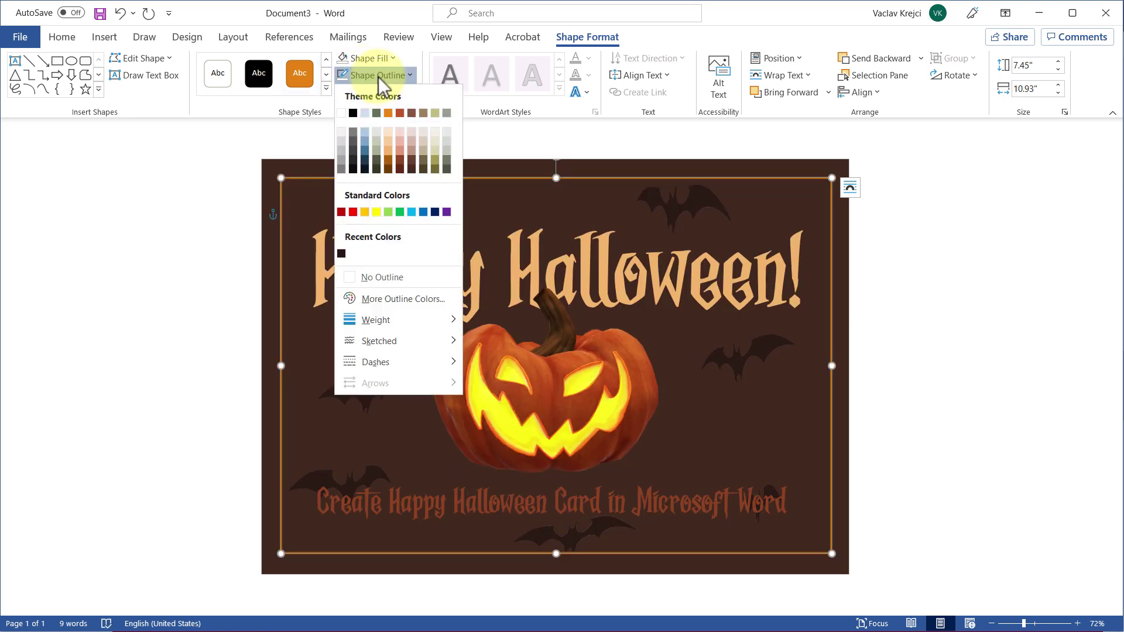
pyautogui.click(389, 169)
pyautogui.click(850, 259)
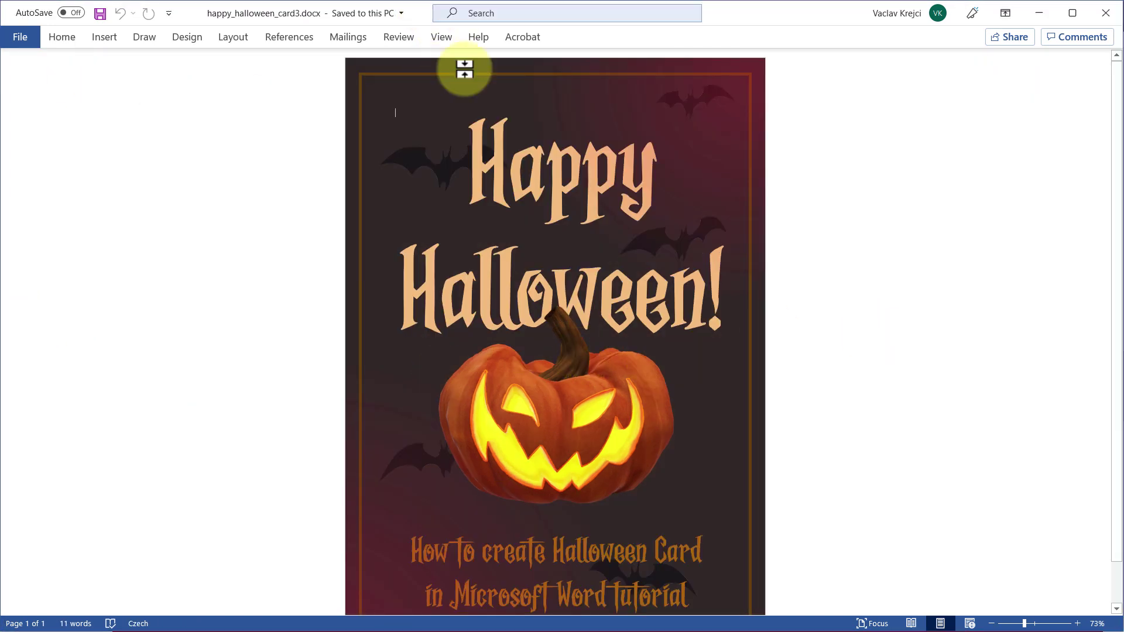
# Step: Try a slightly more purple dark shade in the custom page color settings of happy_halloween_card3.docx
pyautogui.click(69, 43)
pyautogui.click(69, 43)
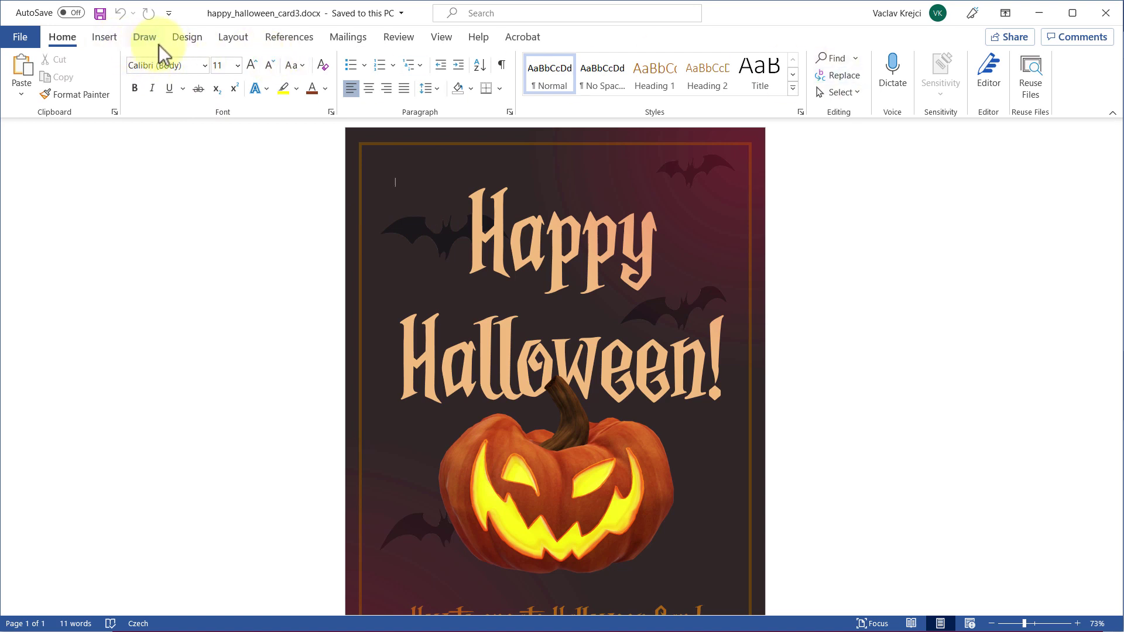
pyautogui.click(186, 37)
pyautogui.click(1027, 76)
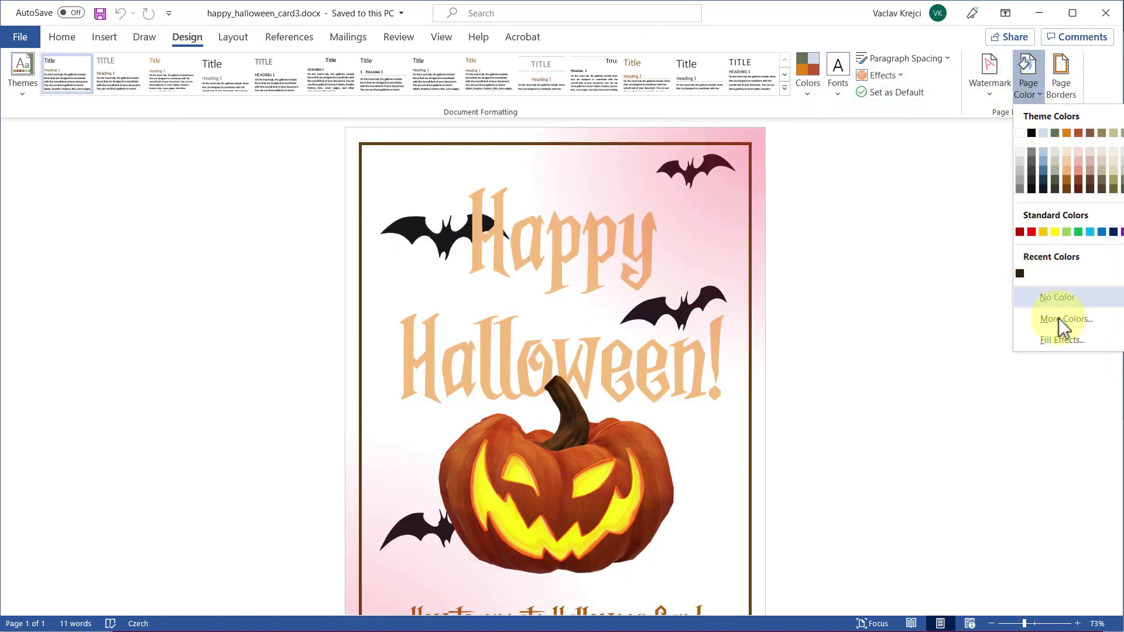
pyautogui.click(1062, 319)
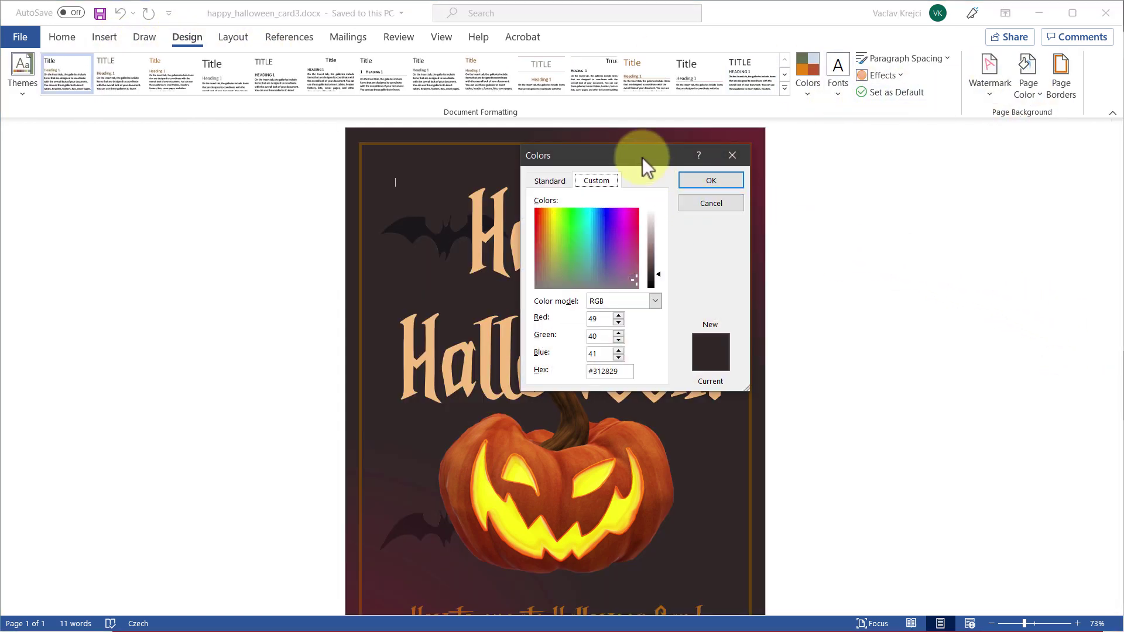
pyautogui.moveTo(641, 157); pyautogui.dragTo(644, 47)
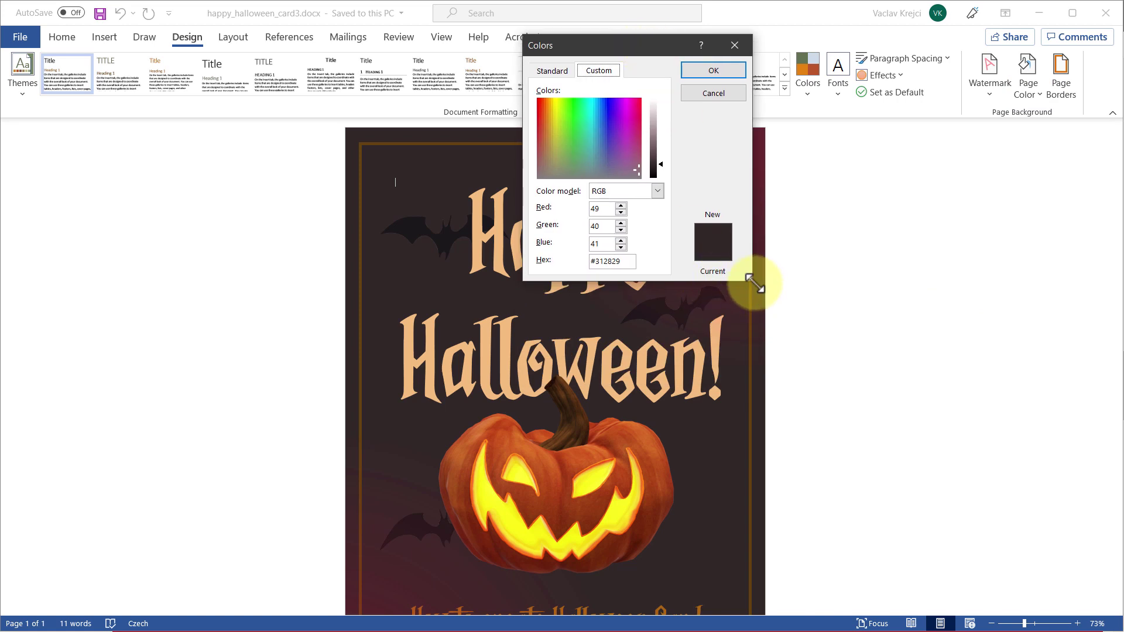
pyautogui.moveTo(751, 280); pyautogui.dragTo(1033, 497)
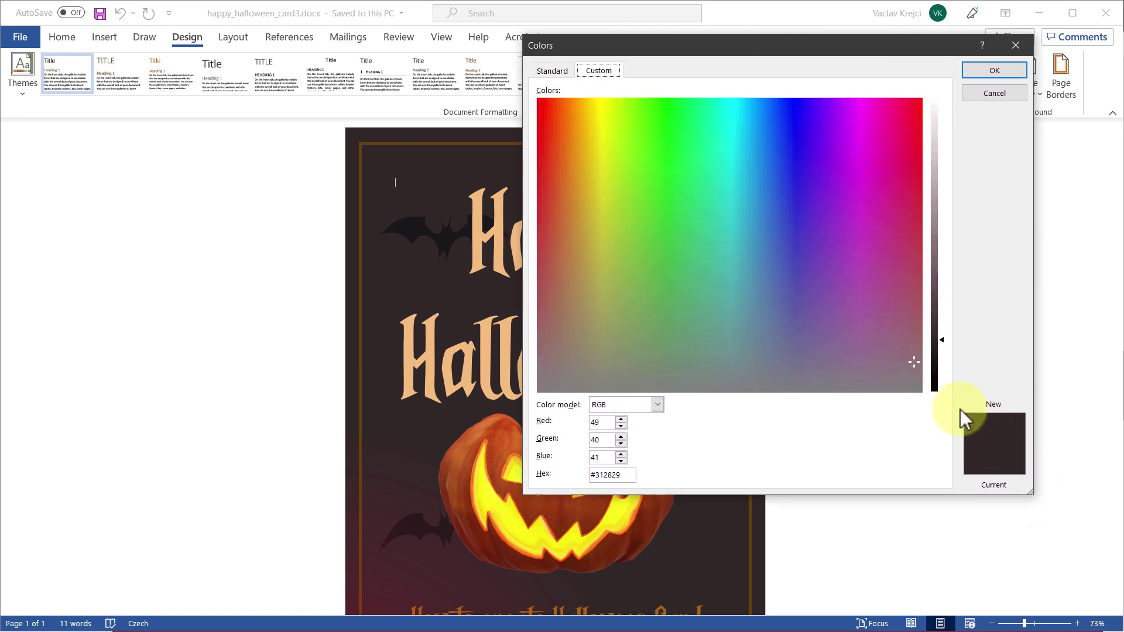
pyautogui.click(918, 350)
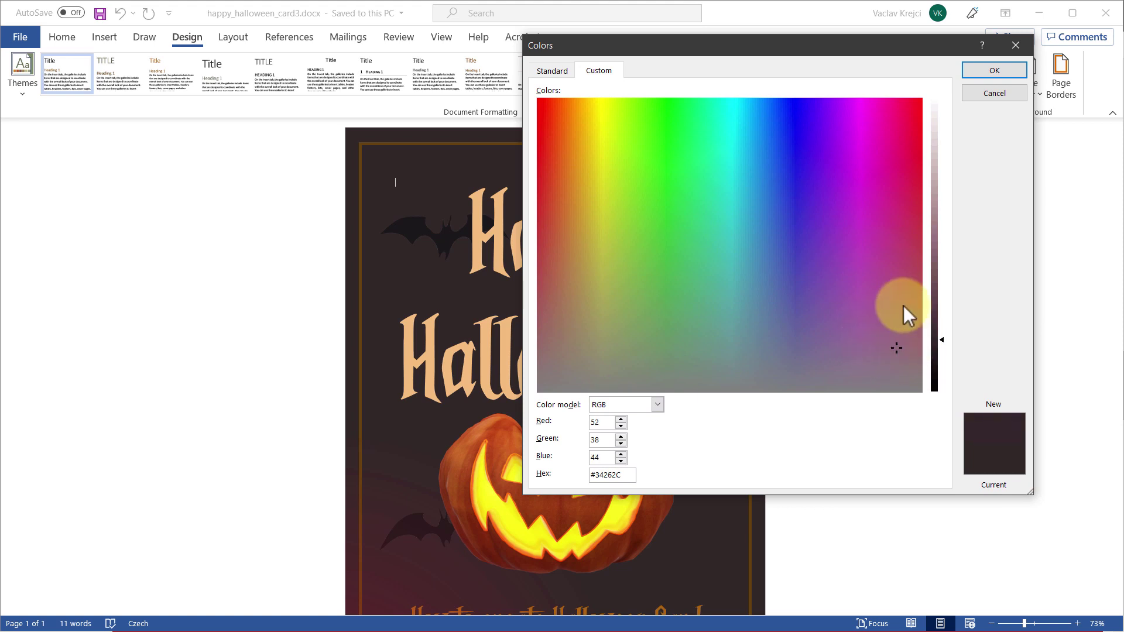
pyautogui.click(993, 93)
# Step: Select the red glow shape in the page's upper-right corner and show its fill settings in a widened formatting pane
pyautogui.scroll(-3, 560, 427)
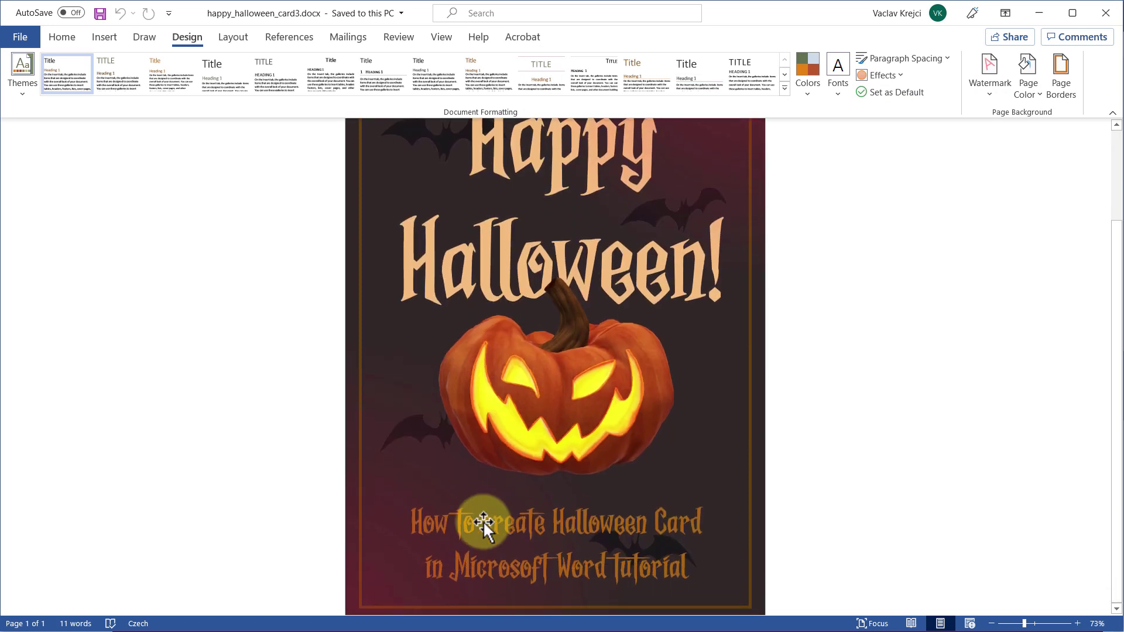
pyautogui.scroll(3, 700, 243)
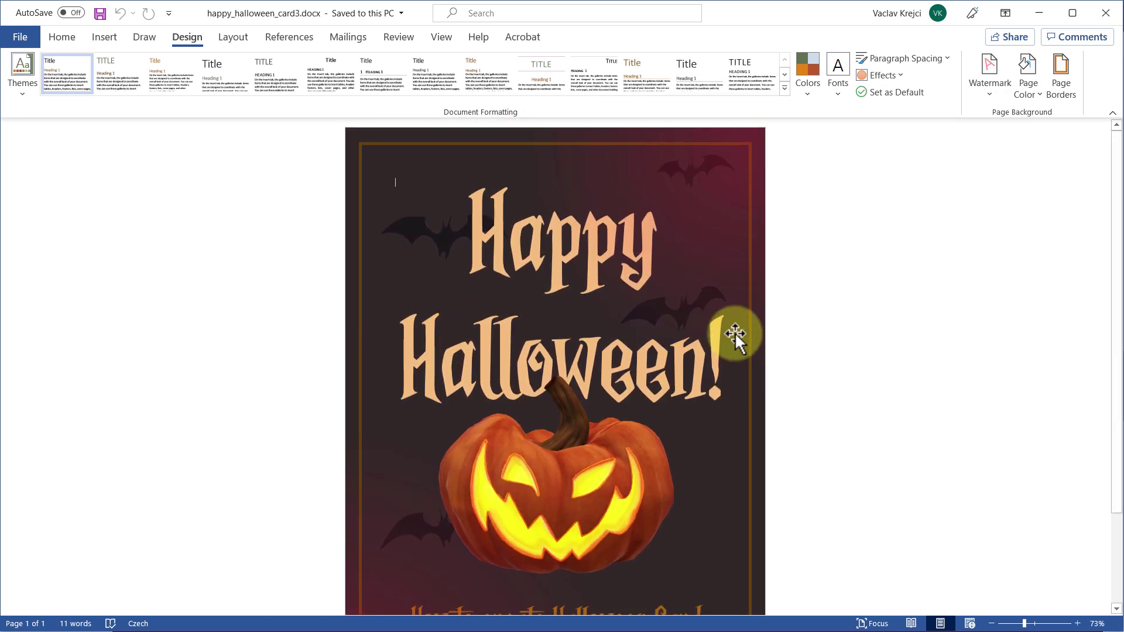
pyautogui.click(715, 181)
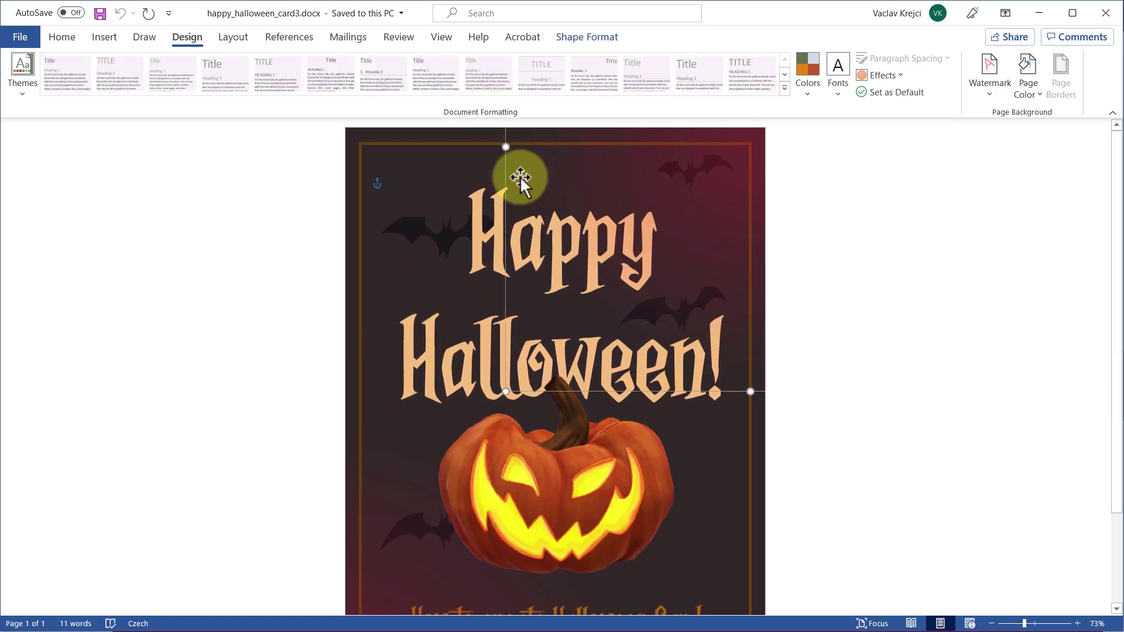
pyautogui.rightClick(714, 177)
pyautogui.click(769, 540)
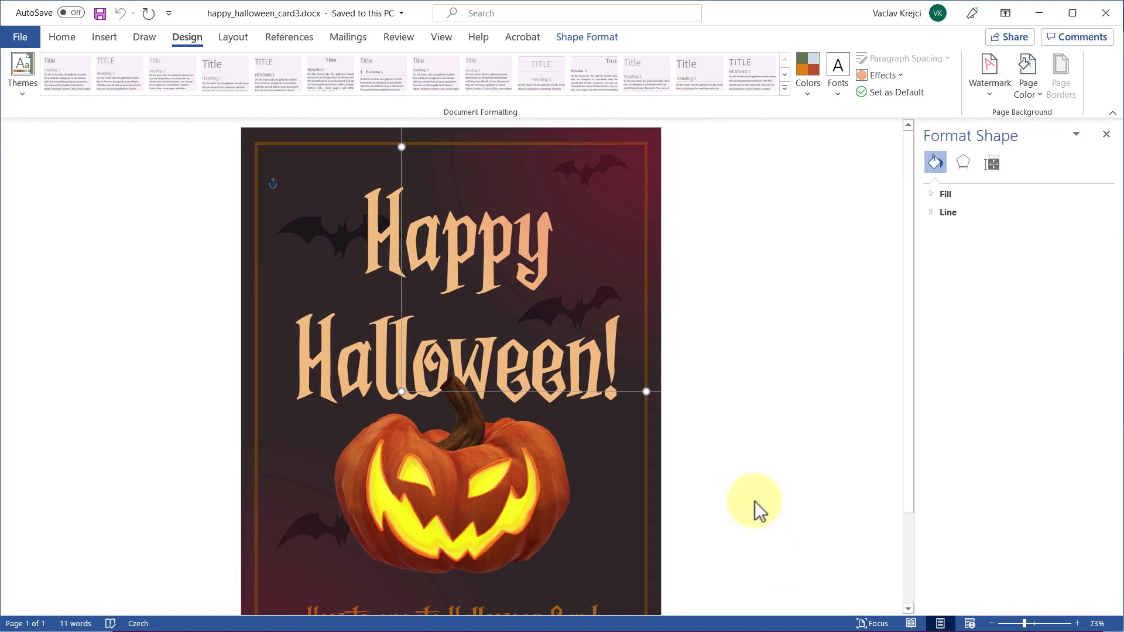
pyautogui.click(954, 197)
pyautogui.moveTo(915, 254); pyautogui.dragTo(715, 334)
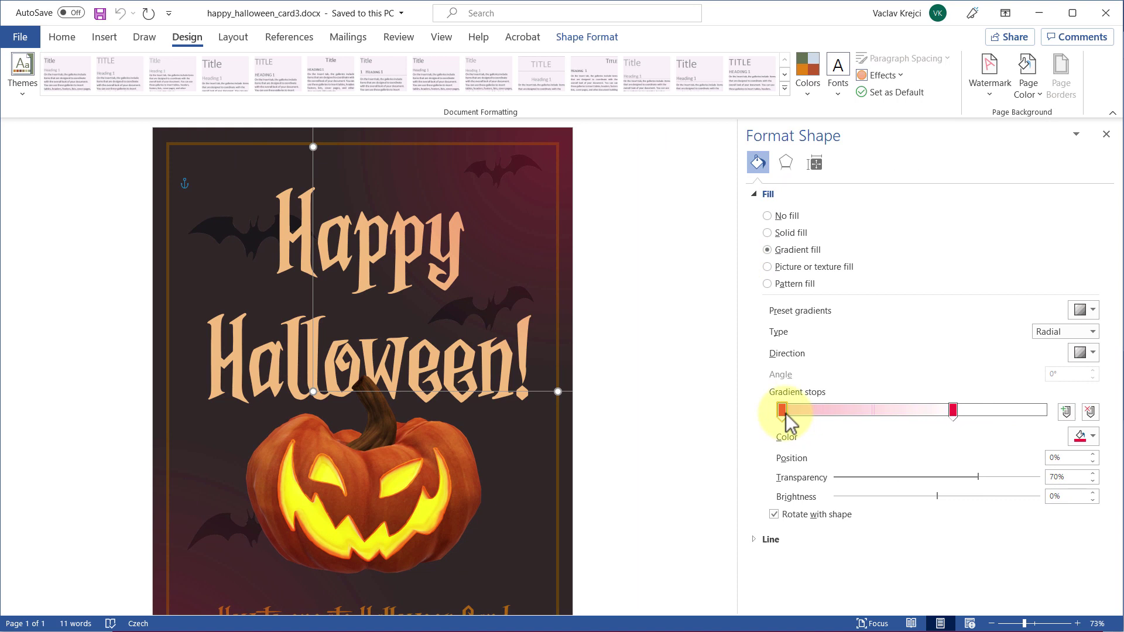
# Step: Adjust the glow's radial gradient so the 0% stop is 55% transparent and the 65% stop is 100% transparent
pyautogui.click(953, 411)
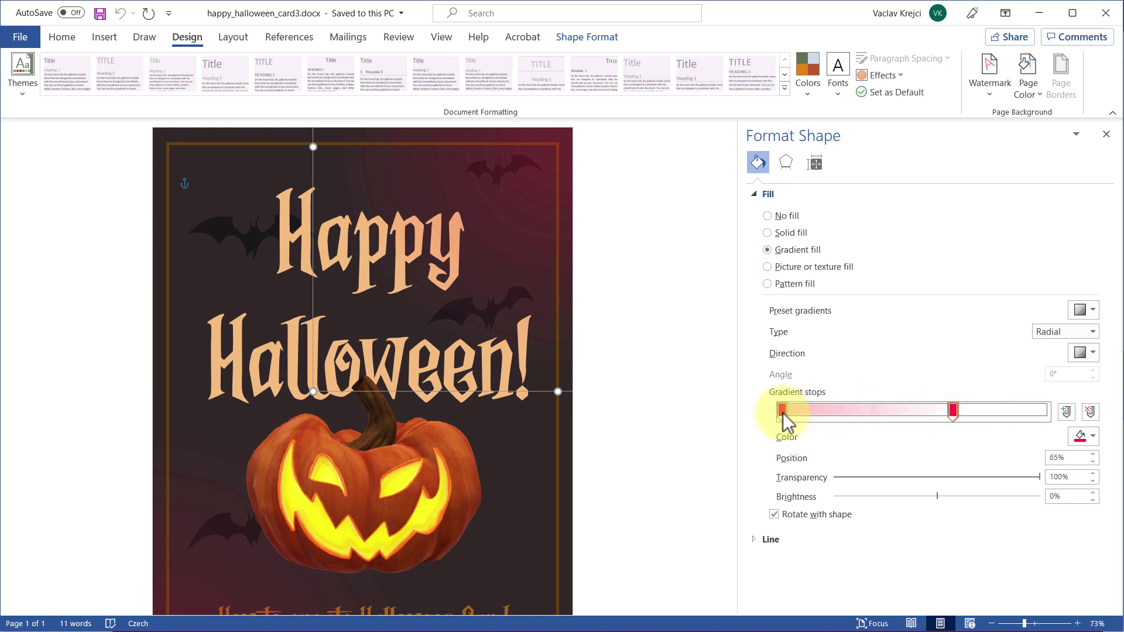
pyautogui.click(1035, 479)
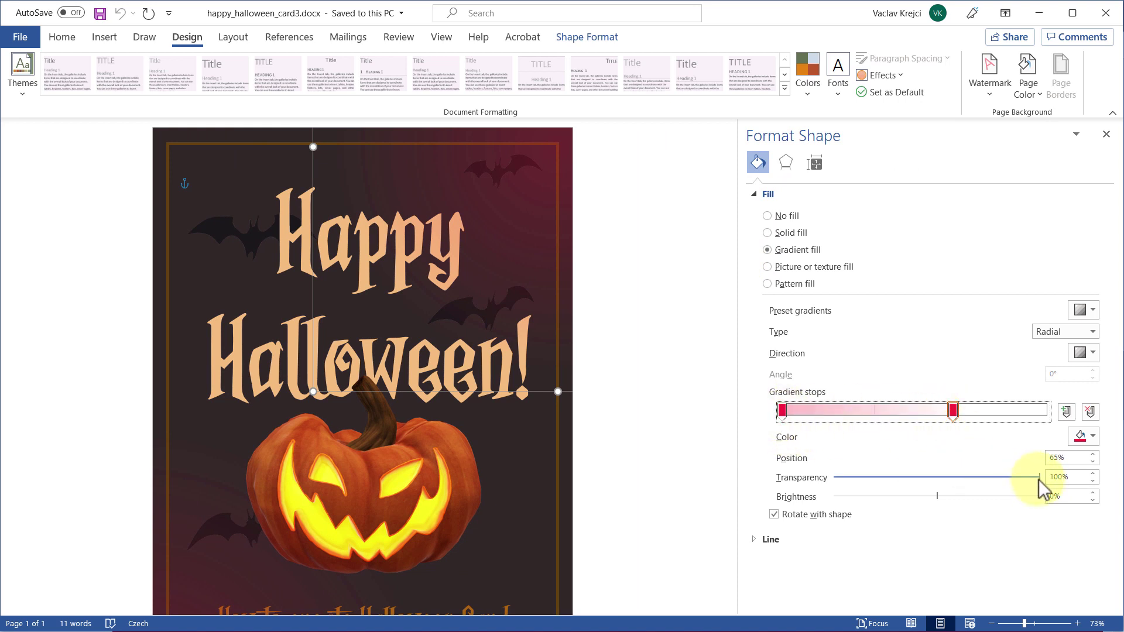
pyautogui.moveTo(1039, 479); pyautogui.dragTo(815, 479)
pyautogui.click(782, 410)
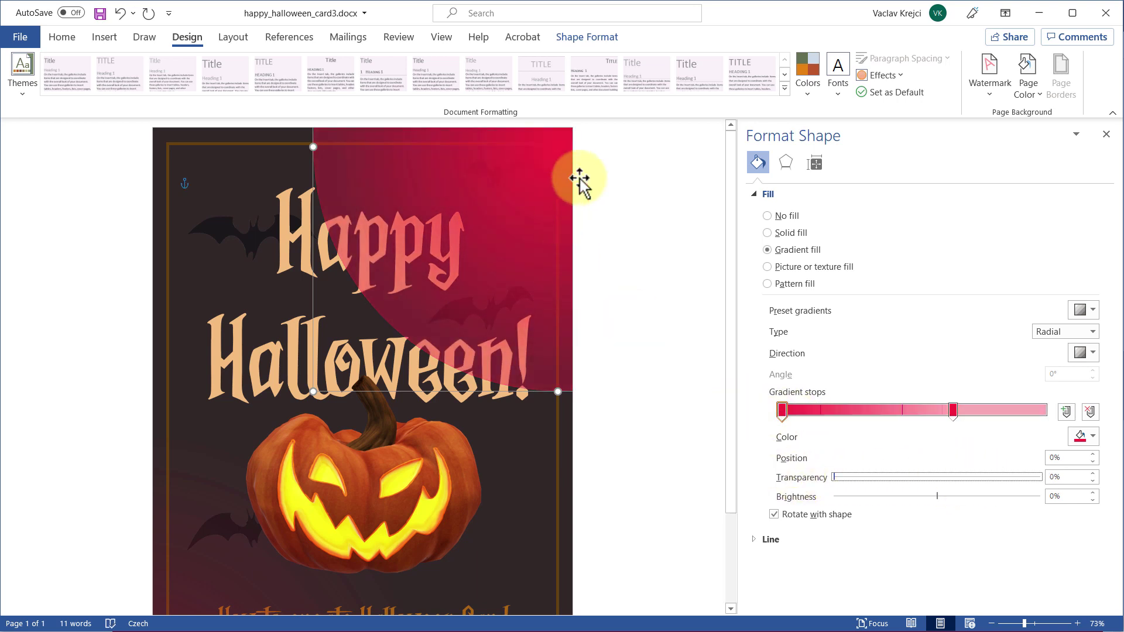
pyautogui.click(953, 411)
pyautogui.moveTo(961, 478); pyautogui.dragTo(1058, 477)
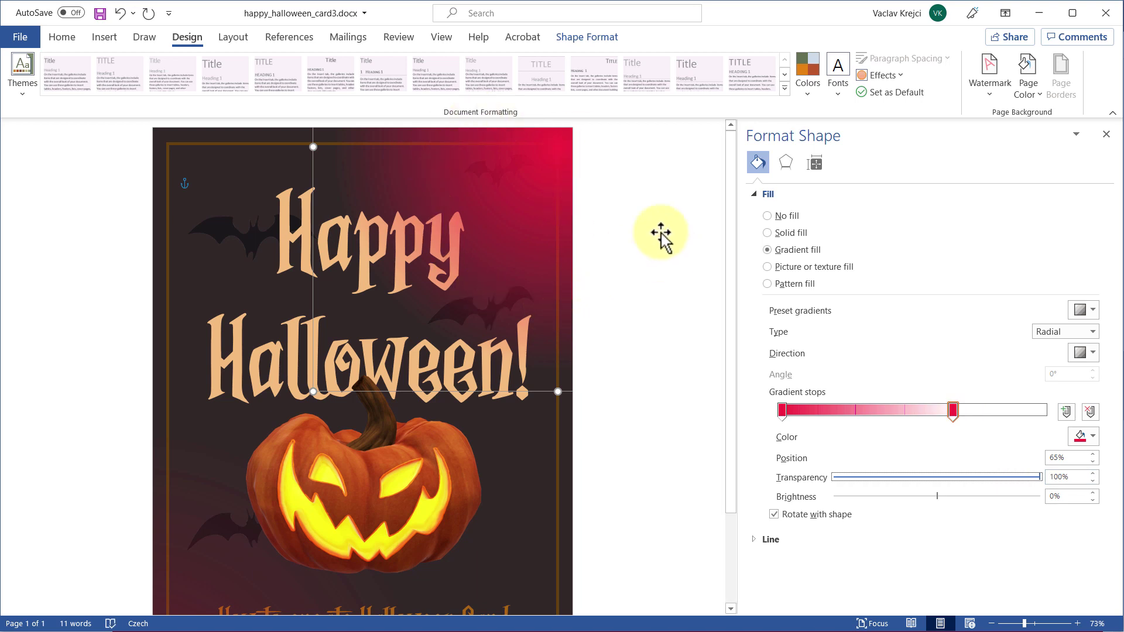
pyautogui.click(782, 410)
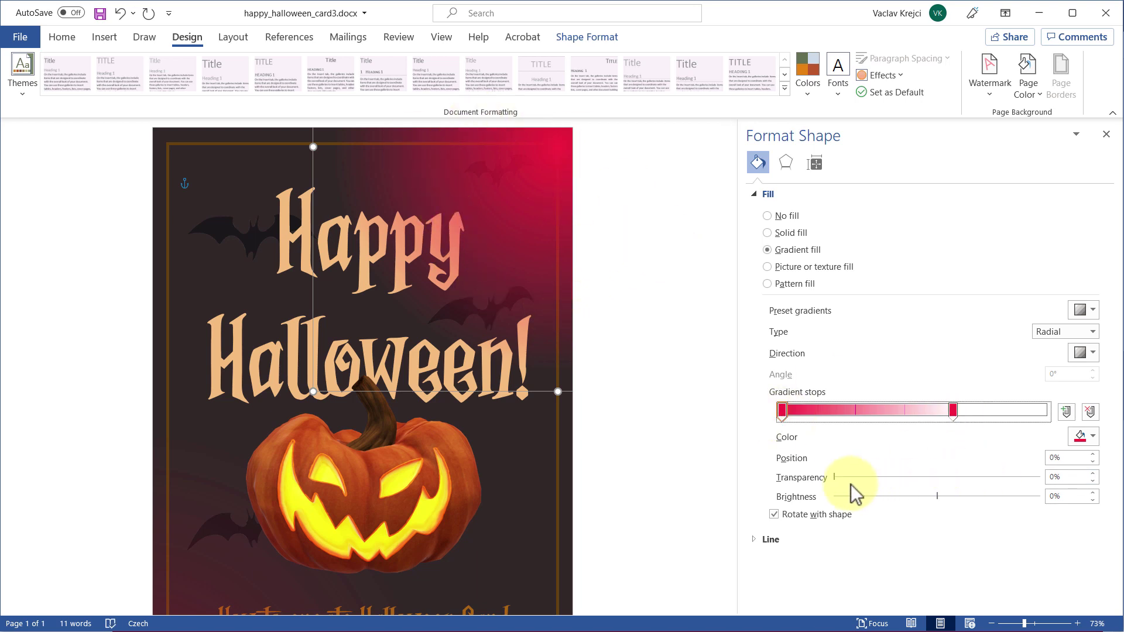
pyautogui.moveTo(836, 478); pyautogui.dragTo(947, 478)
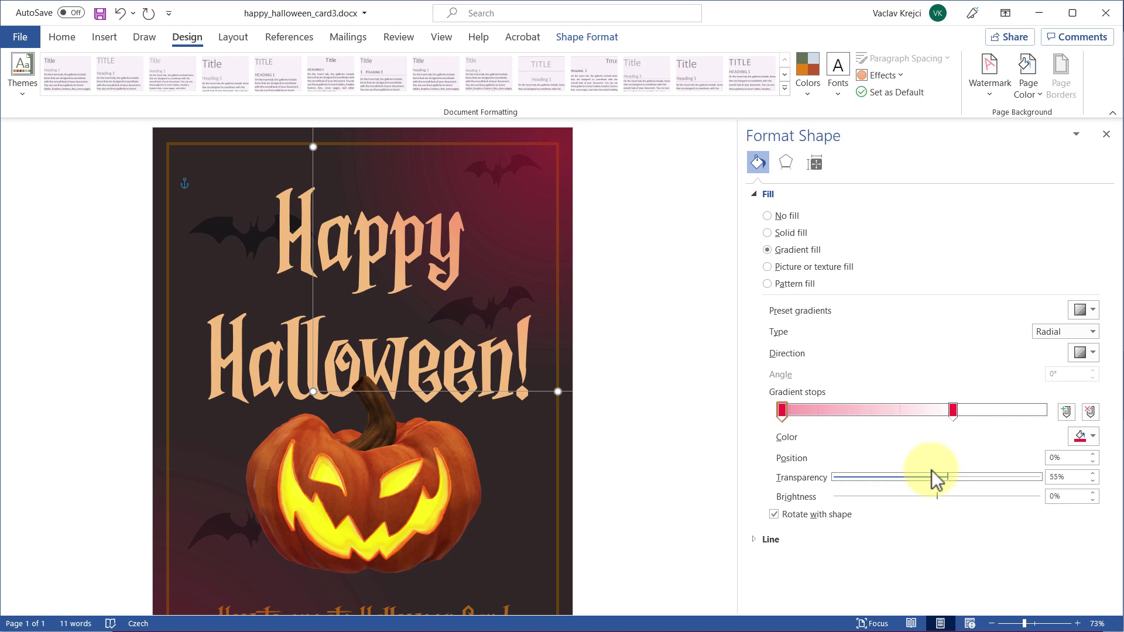
# Step: Review the whole card, deselect the glow shape and close the formatting pane
pyautogui.scroll(-4, 515, 246)
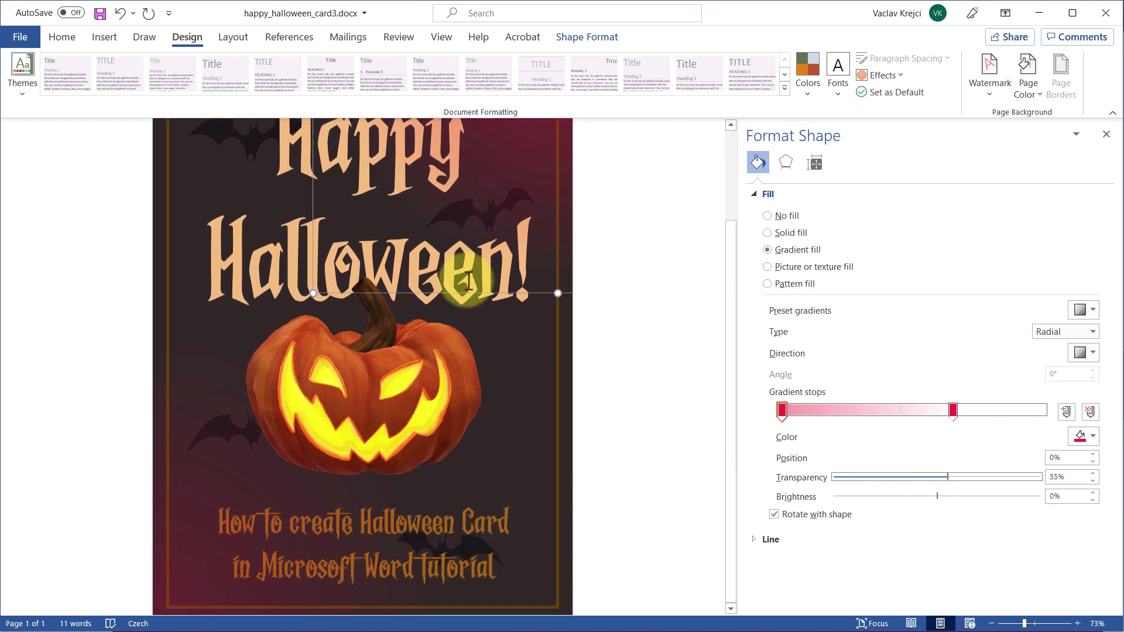
pyautogui.scroll(4, 545, 368)
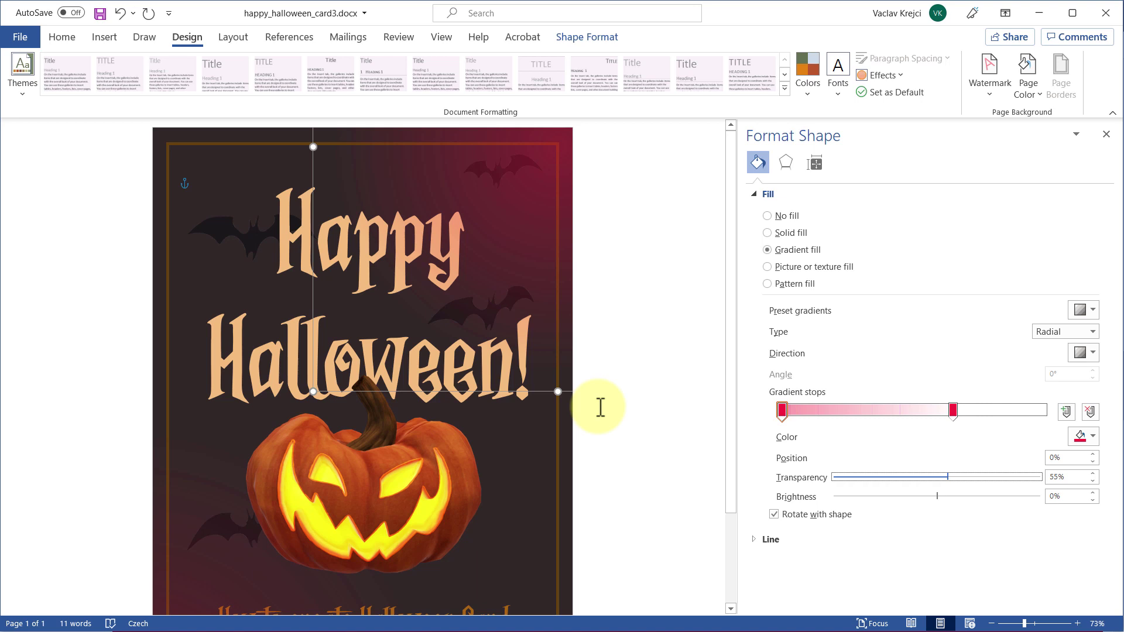
pyautogui.click(532, 427)
pyautogui.click(587, 397)
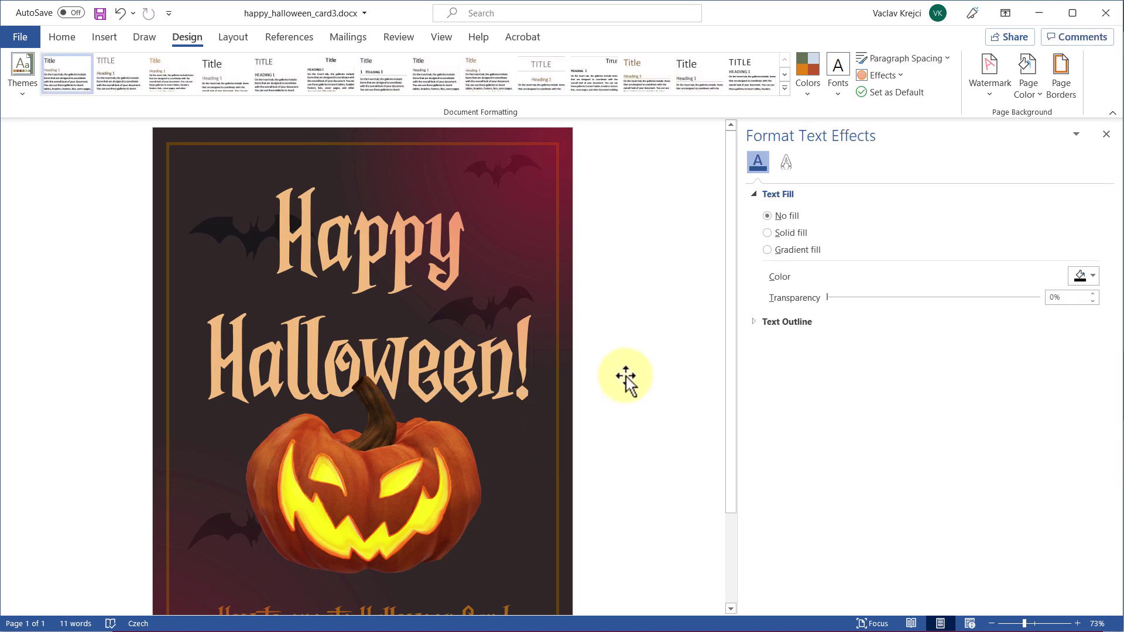
pyautogui.click(1105, 135)
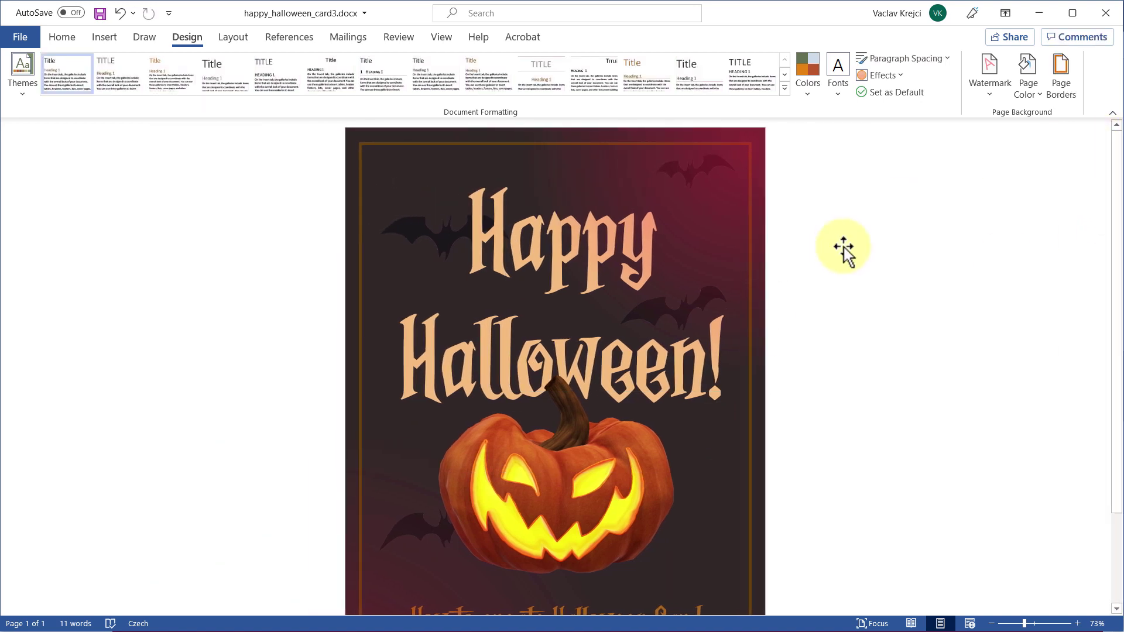